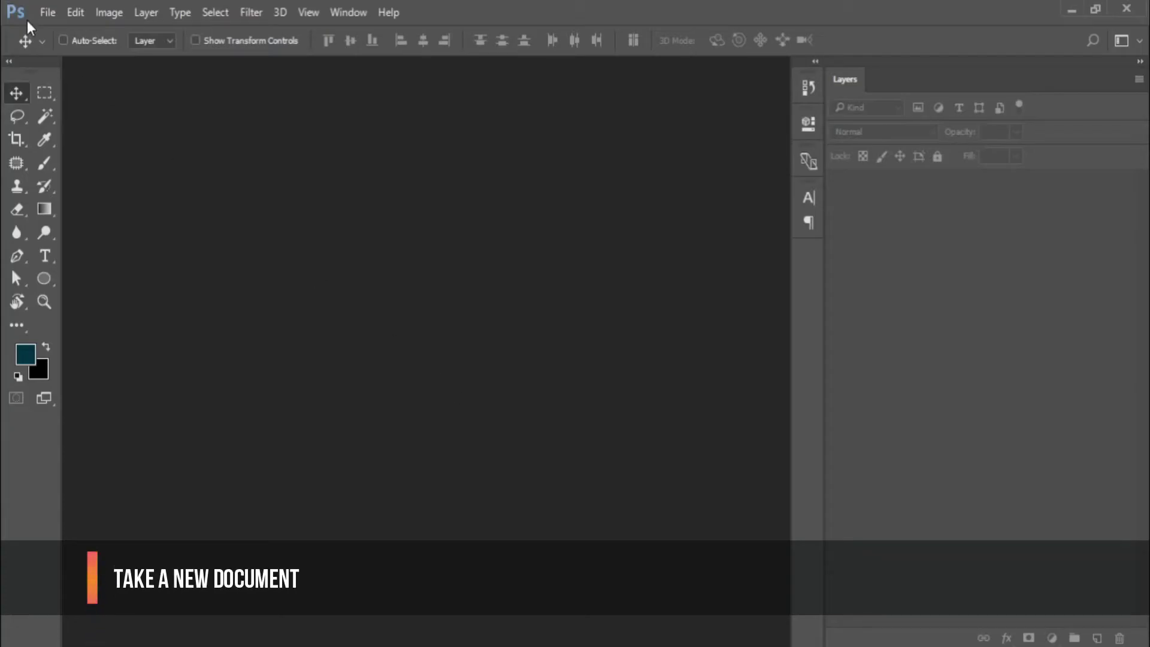
# Create a new white 1000 × 1000 px document at 300 ppi.
pyautogui.click(44, 15)
pyautogui.click(57, 30)
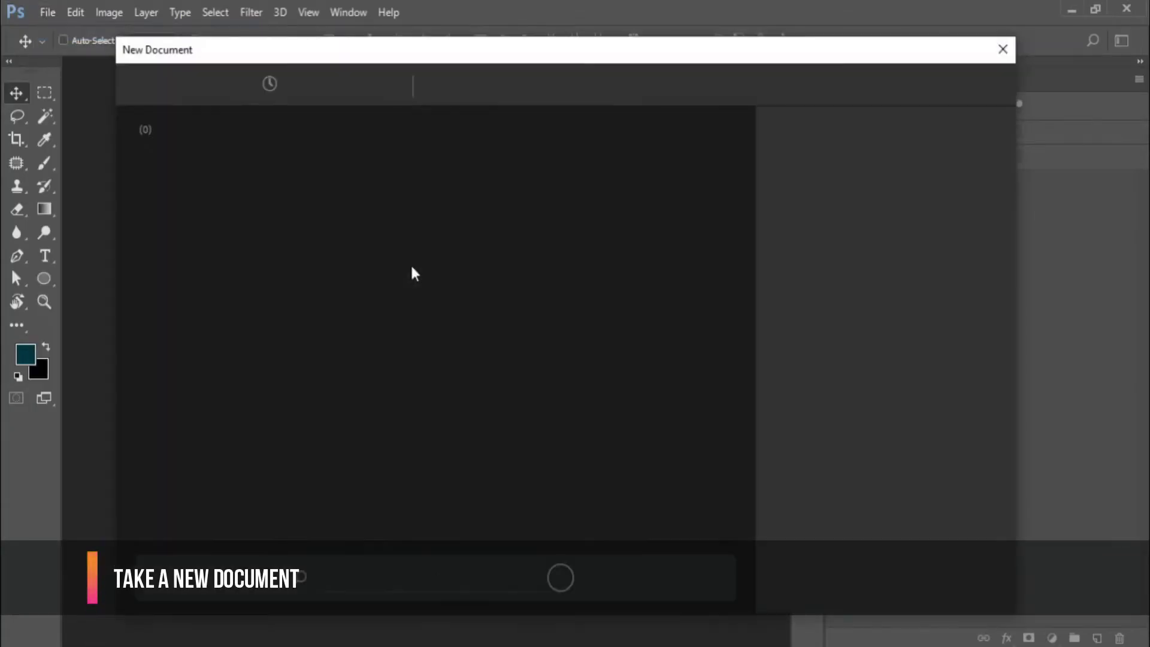
pyautogui.doubleClick(805, 217)
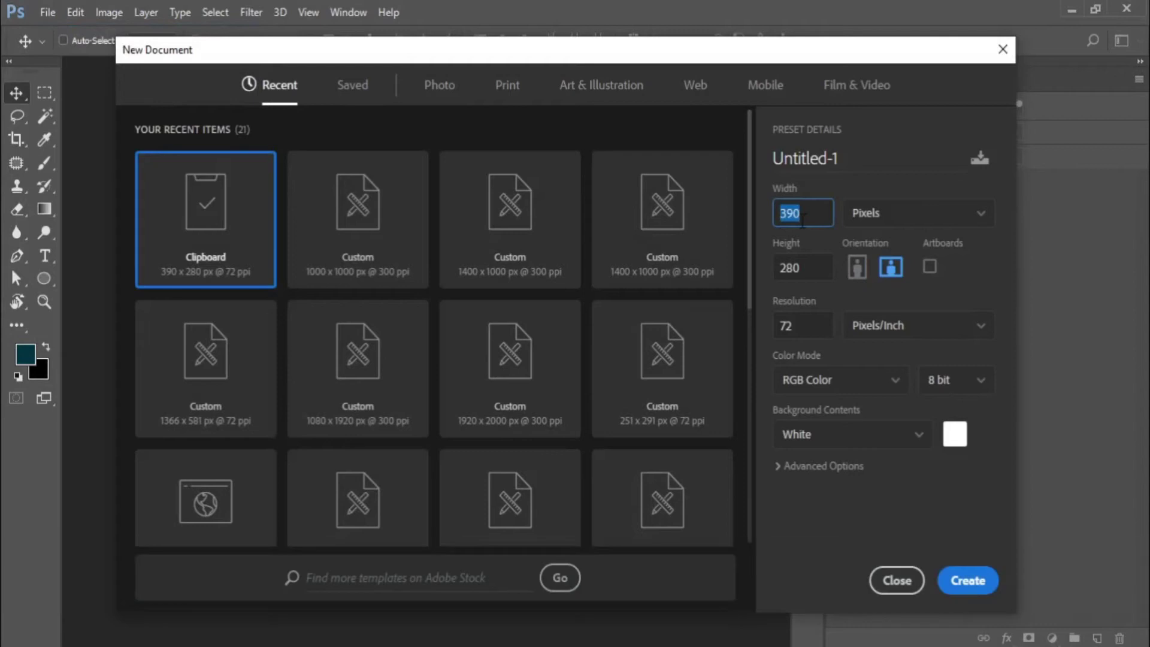
pyautogui.press('Tab')
pyautogui.press('Tab')
pyautogui.write('300')
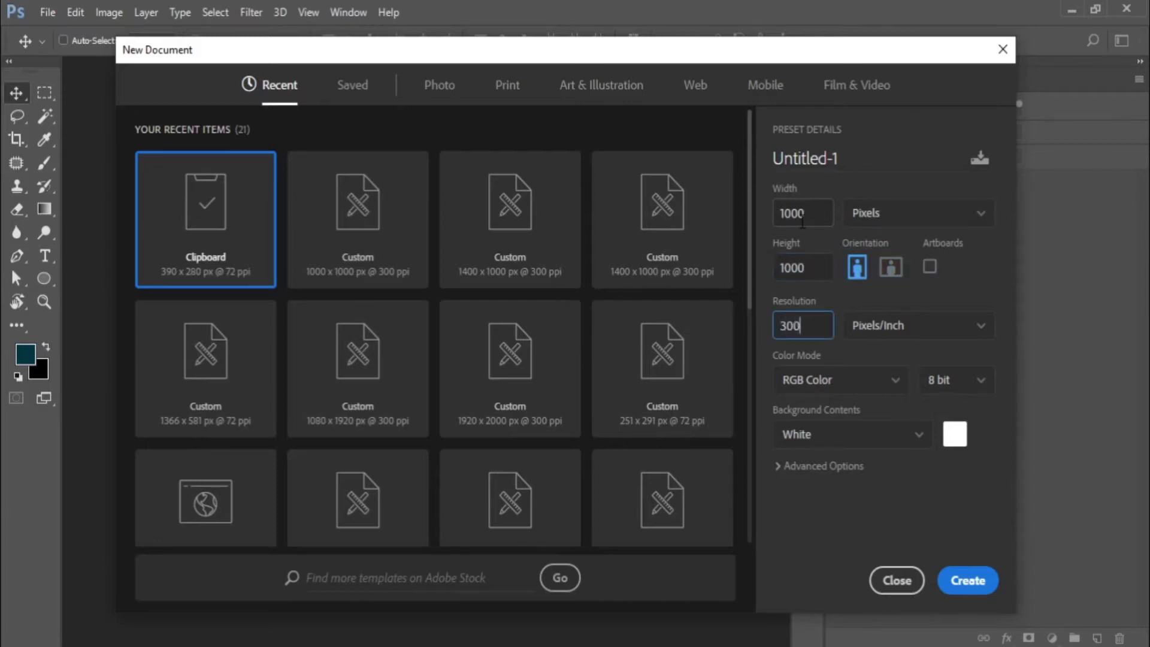
pyautogui.click(966, 580)
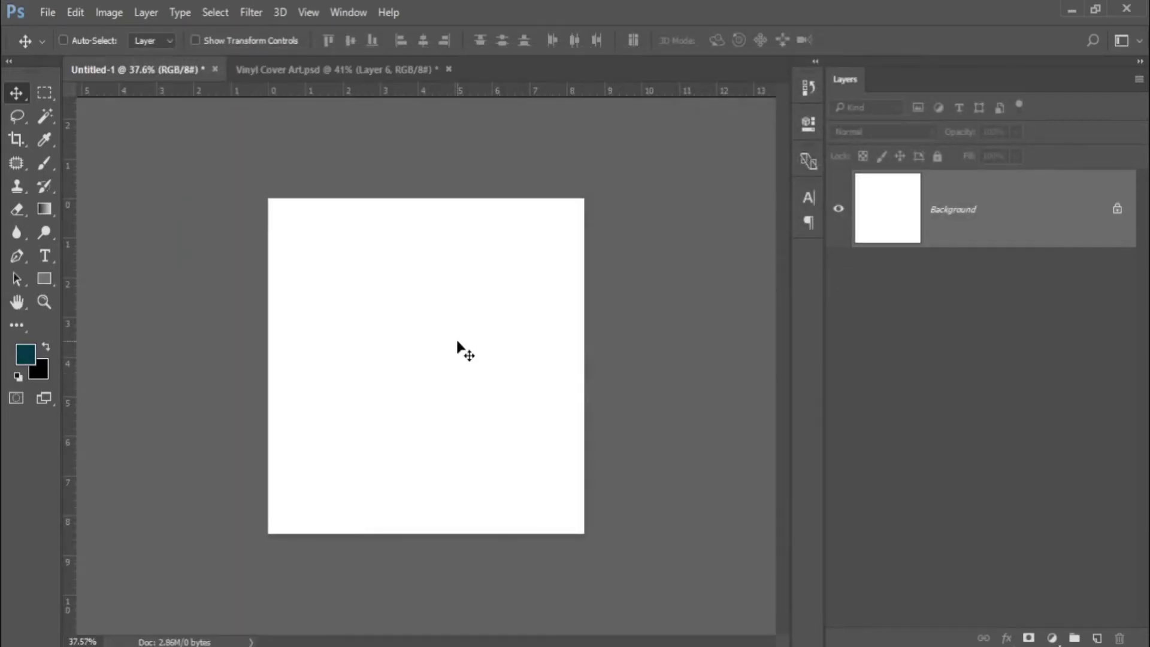
# Open the teal underwater photo and drag it into Untitled-1 as a new layer.
pyautogui.click(48, 13)
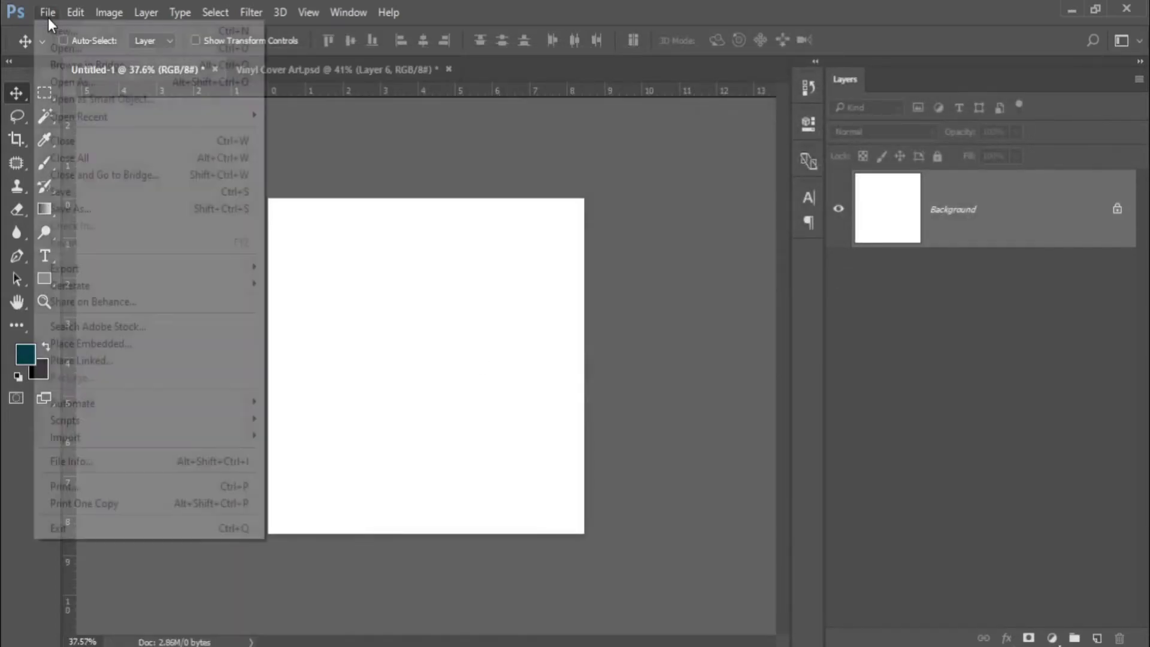
pyautogui.click(59, 48)
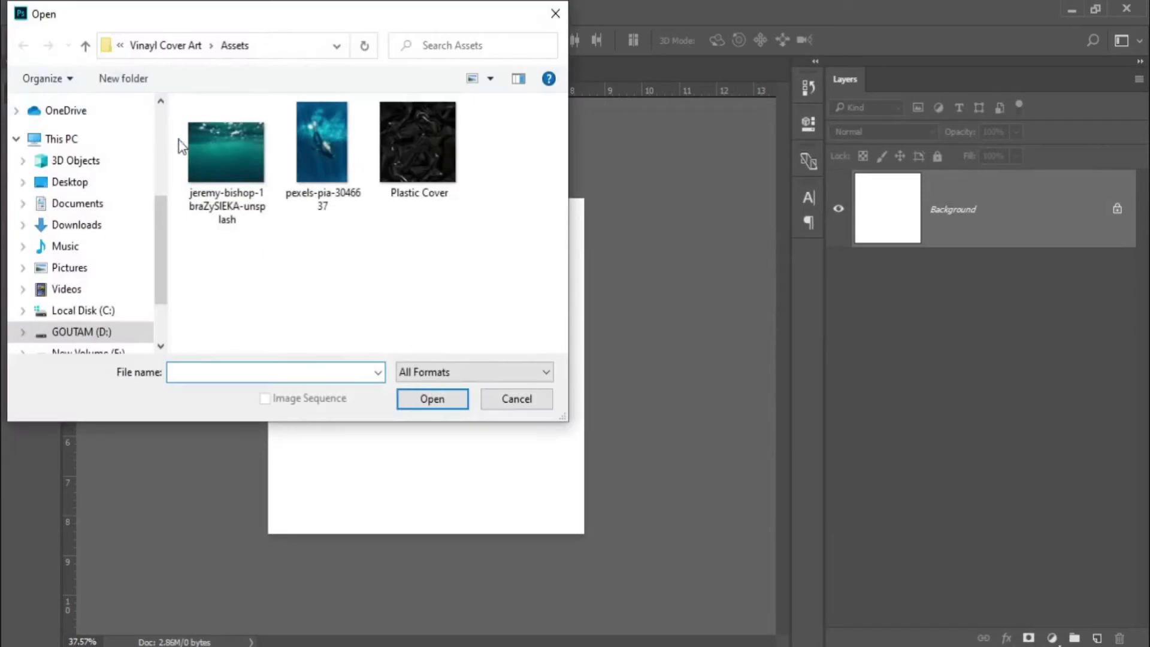
pyautogui.click(231, 152)
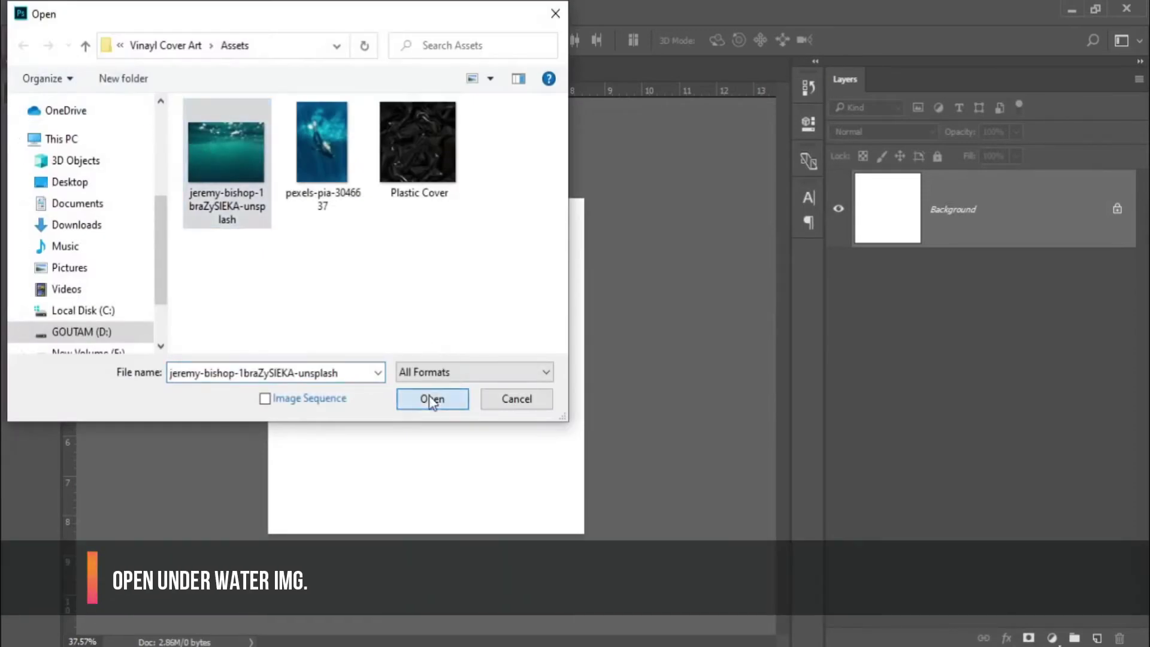
pyautogui.click(432, 398)
pyautogui.moveTo(379, 235); pyautogui.dragTo(398, 324)
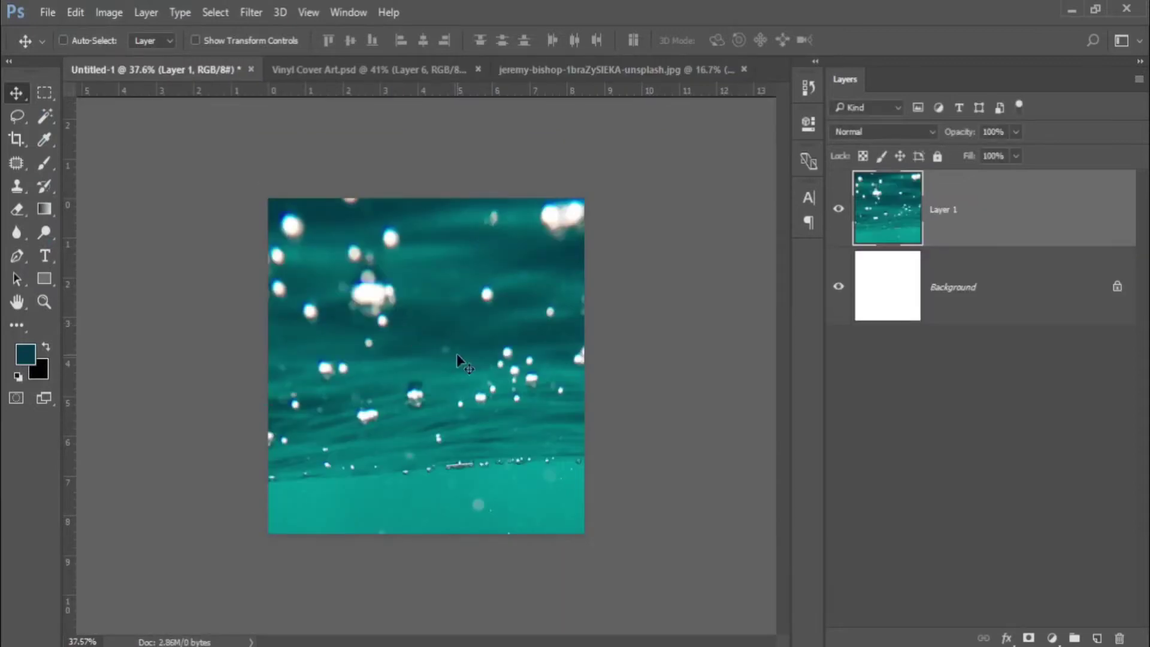
# Scale the underwater photo to cover the square canvas and flip it horizontally.
pyautogui.hotkey('ctrl', 't')
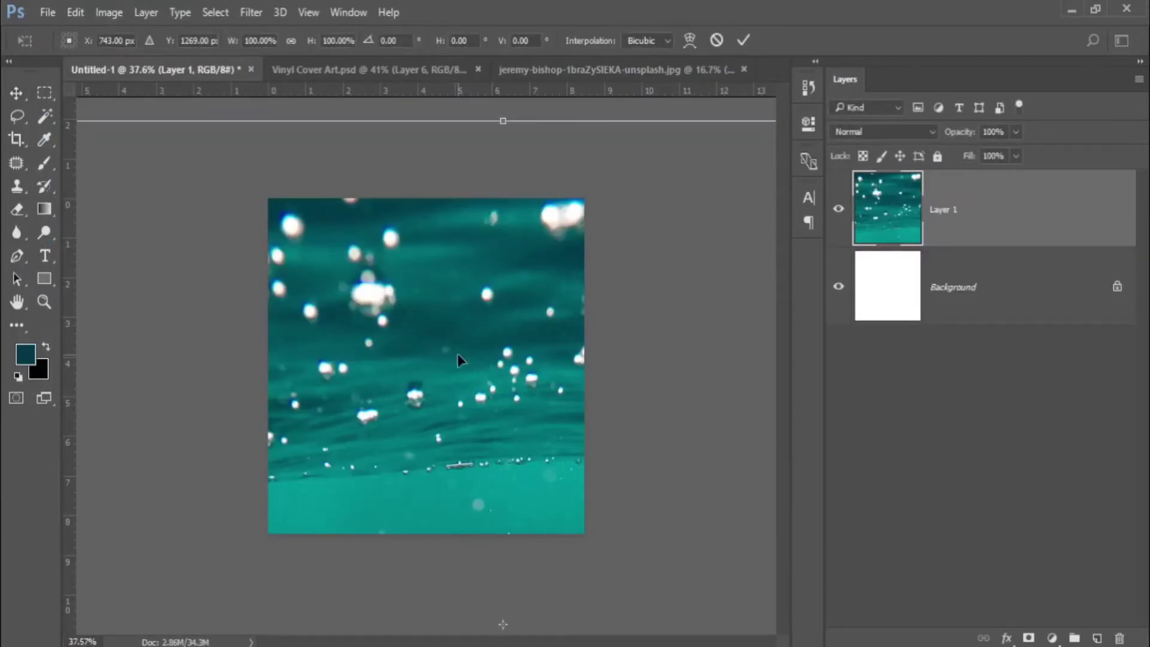
pyautogui.hotkey('ctrl', '0')
pyautogui.scroll(-2, 456, 357)
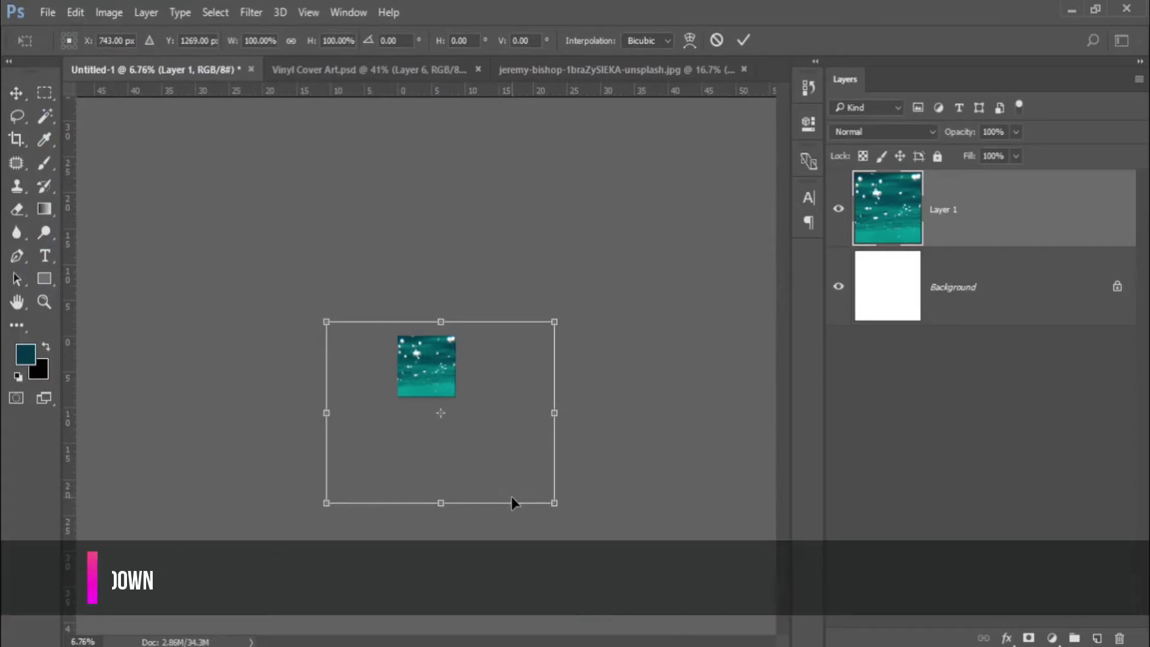
pyautogui.moveTo(555, 501); pyautogui.dragTo(481, 442)
pyautogui.moveTo(326, 443); pyautogui.dragTo(359, 411)
pyautogui.scroll(2, 462, 403)
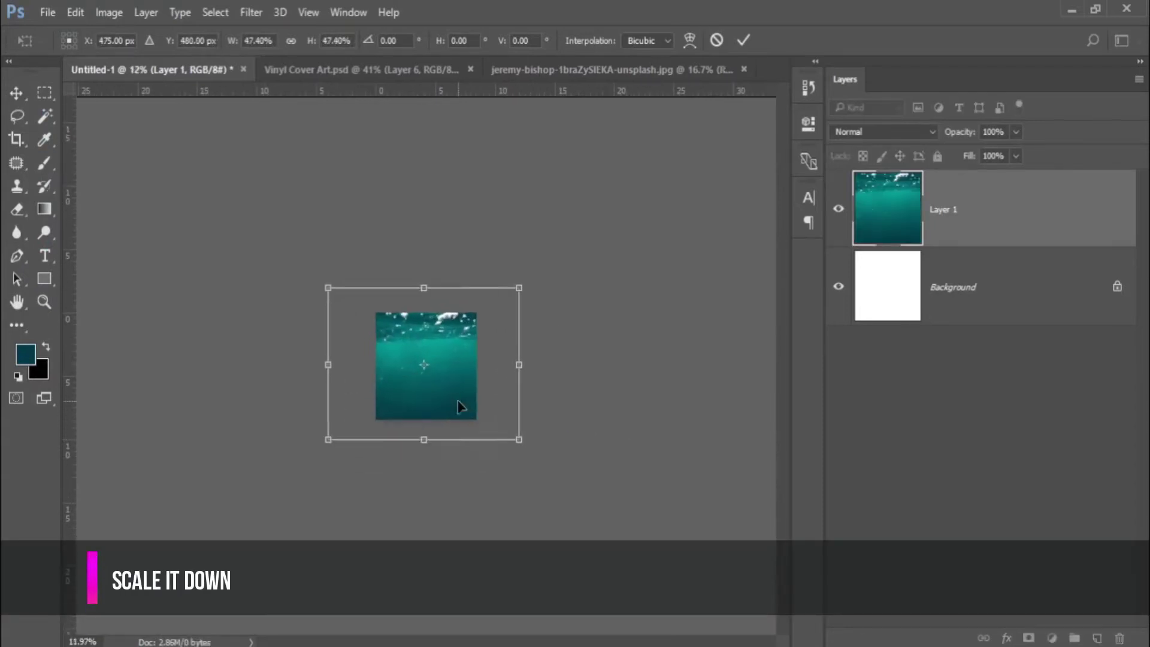
pyautogui.scroll(2, 462, 403)
pyautogui.moveTo(267, 479); pyautogui.dragTo(298, 454)
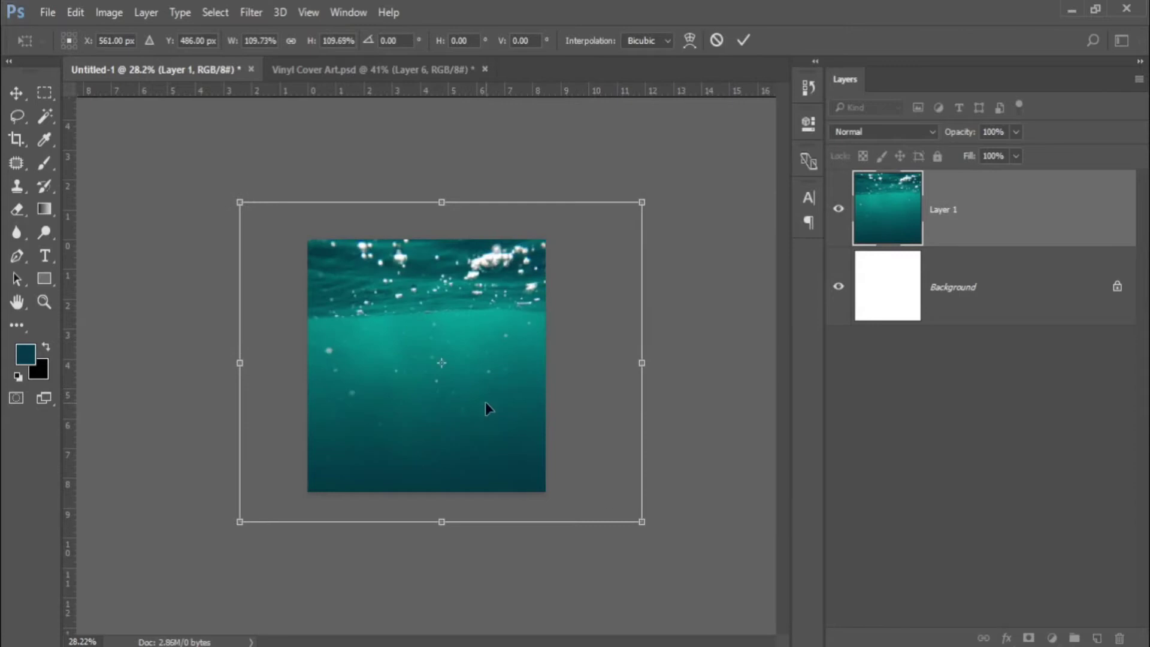
pyautogui.rightClick(485, 401)
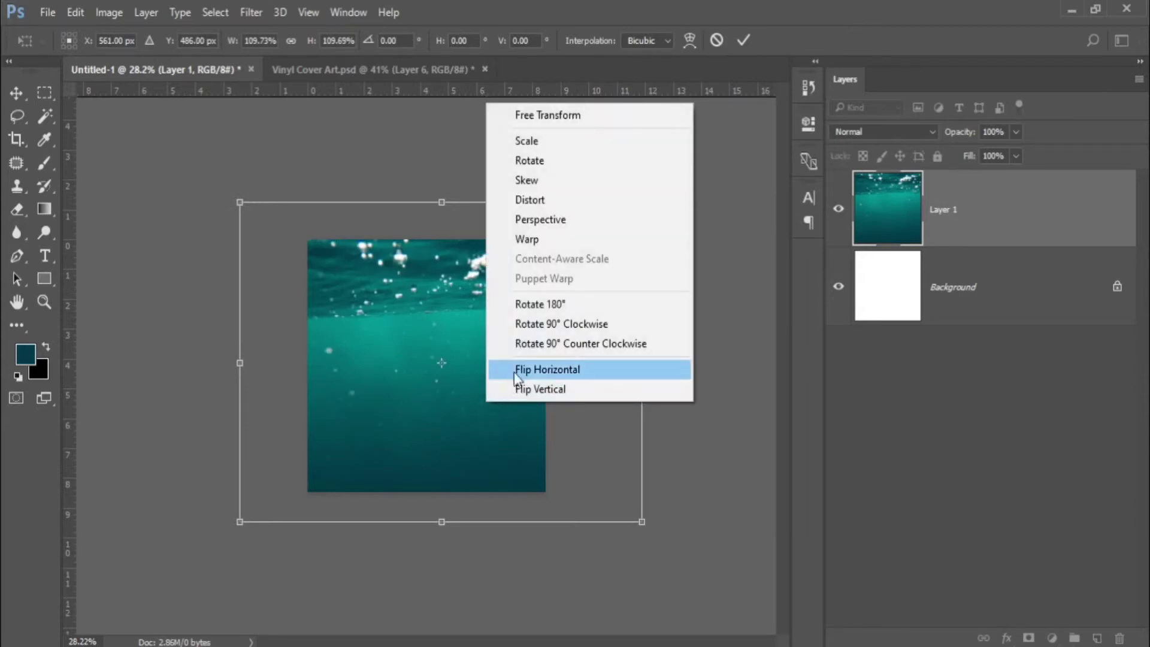
pyautogui.click(513, 368)
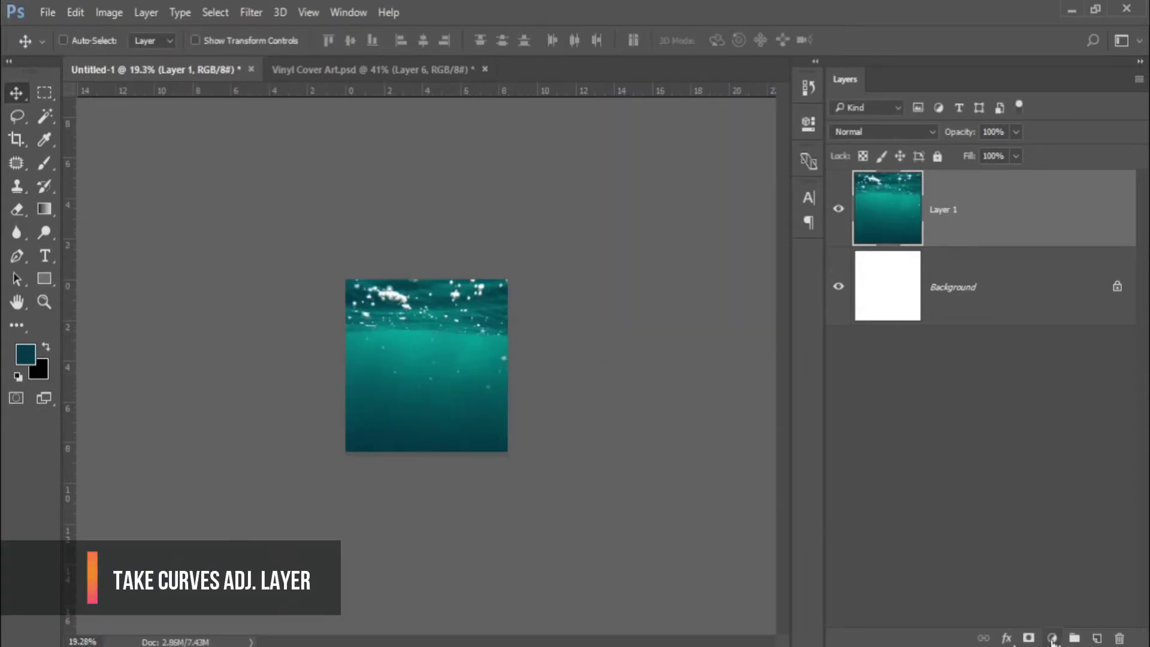
# Add a Curves adjustment layer with two points that slightly deepen the darker tones.
pyautogui.click(1051, 638)
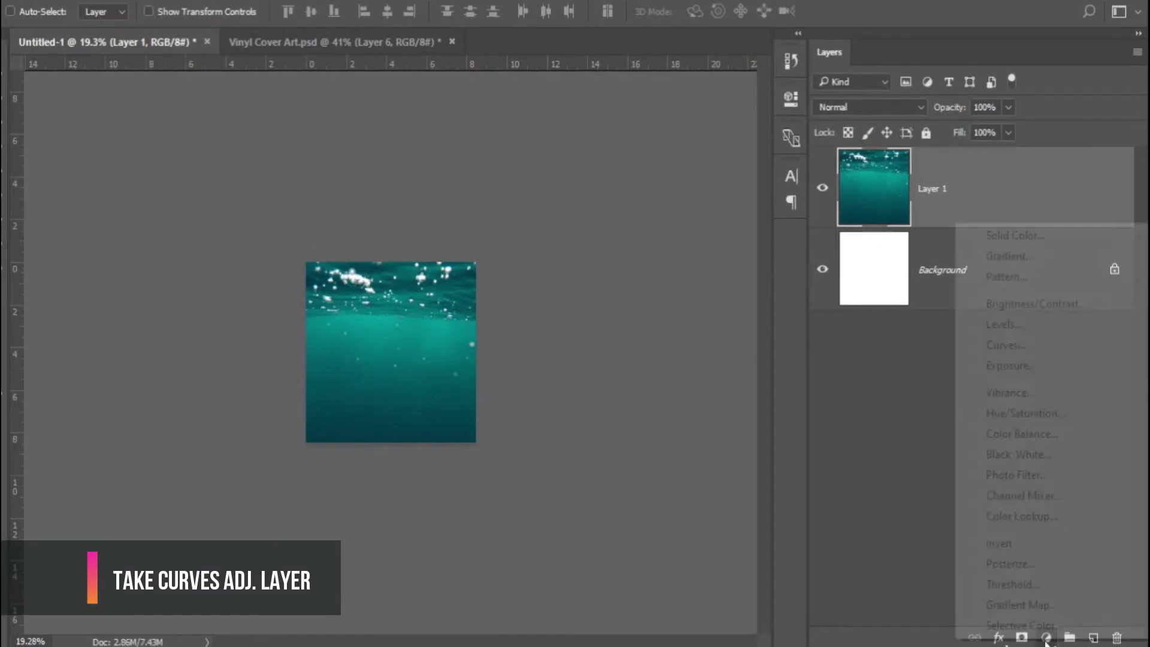
pyautogui.click(995, 346)
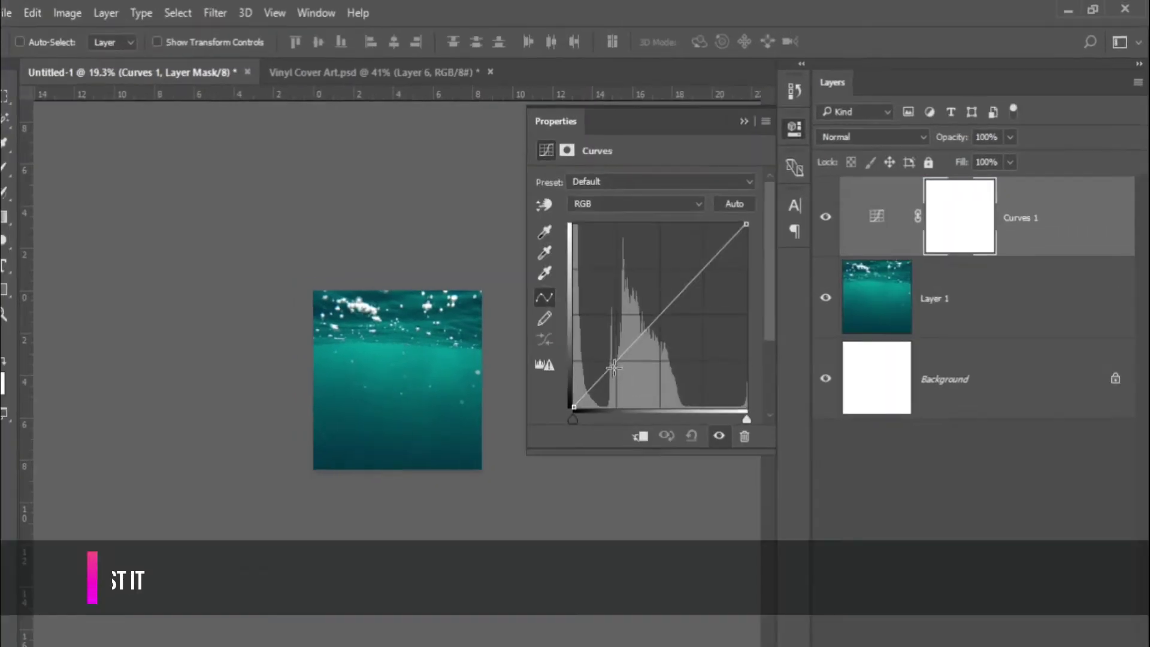
pyautogui.click(635, 353)
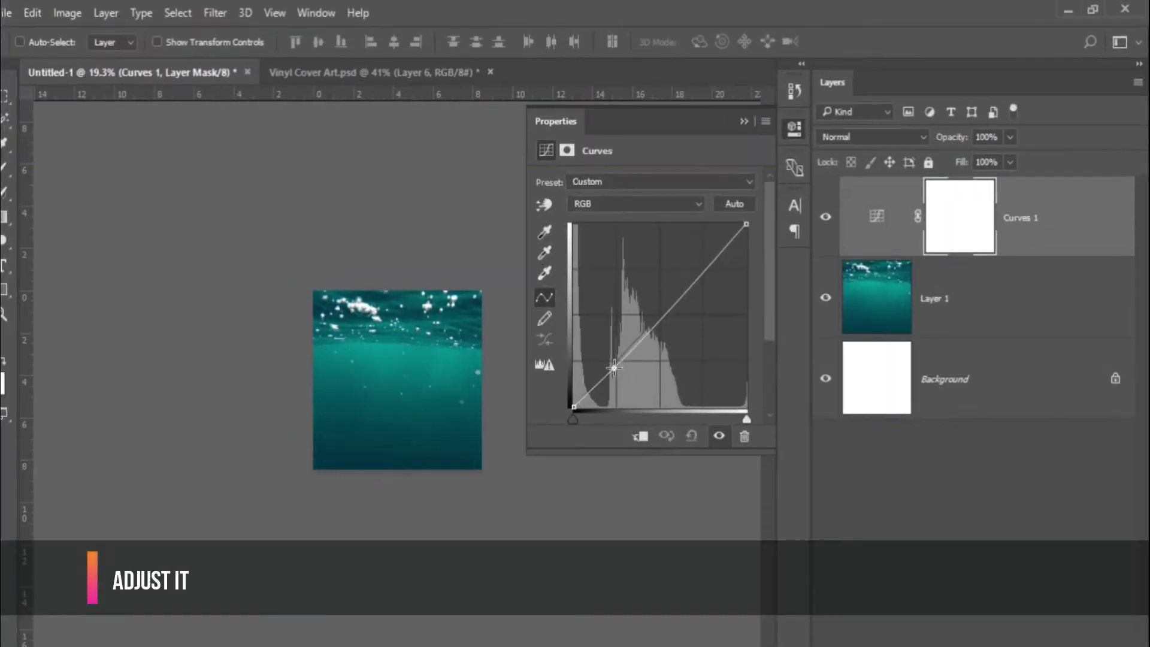
pyautogui.moveTo(613, 368); pyautogui.dragTo(617, 367)
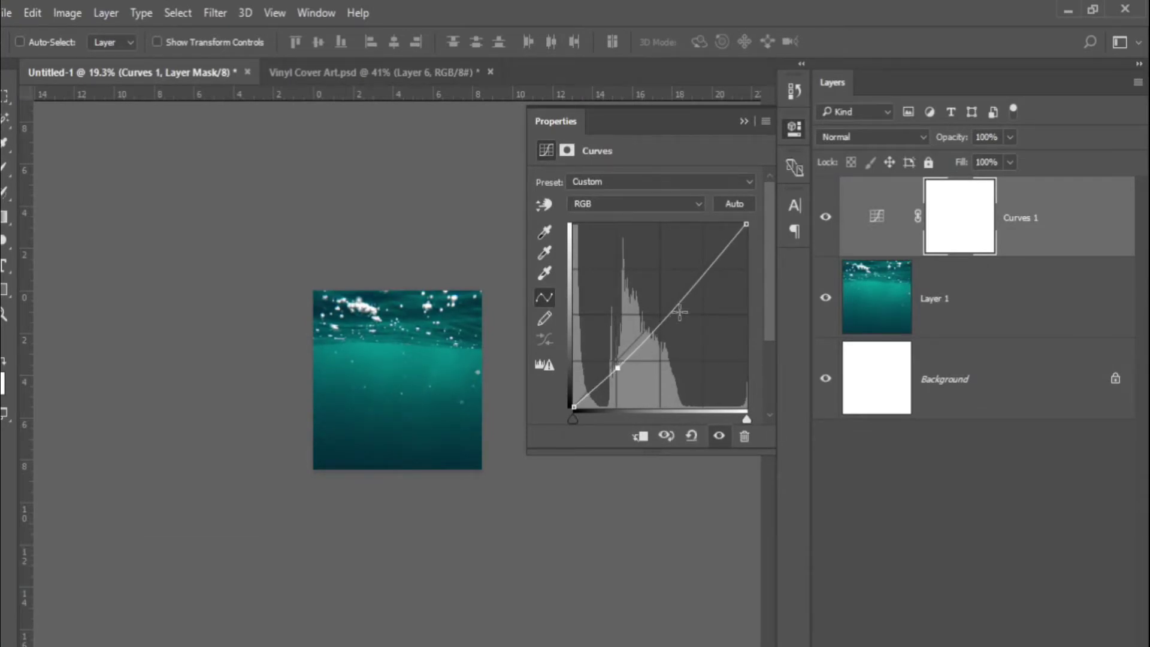
pyautogui.moveTo(681, 298); pyautogui.dragTo(678, 296)
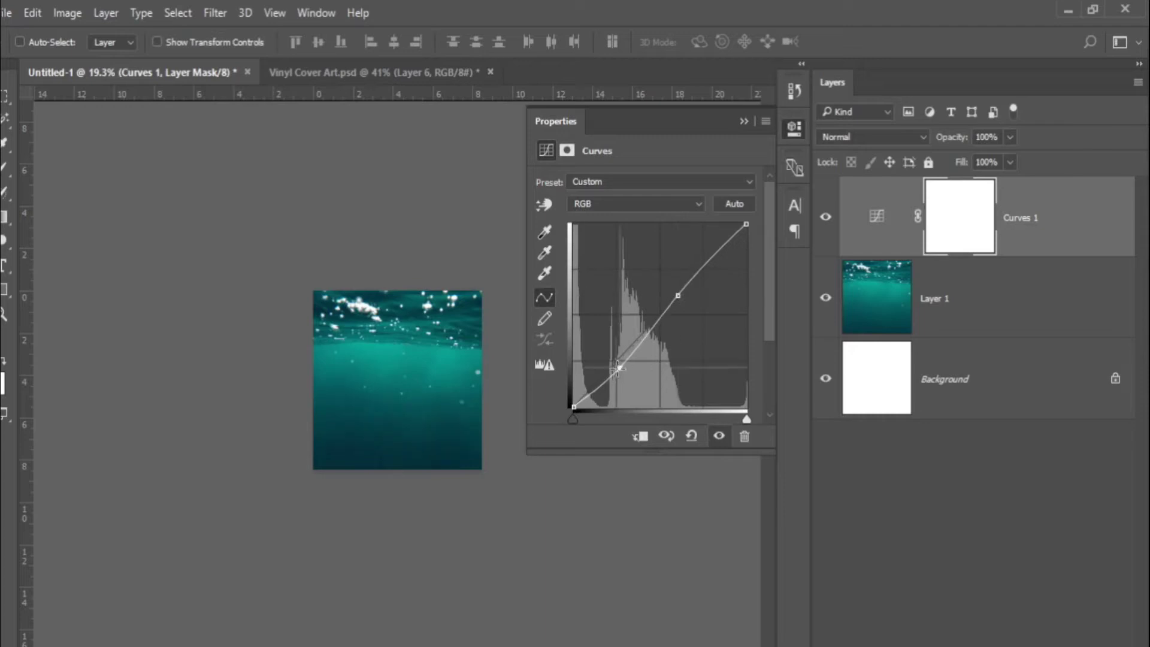
pyautogui.moveTo(679, 299); pyautogui.dragTo(679, 296)
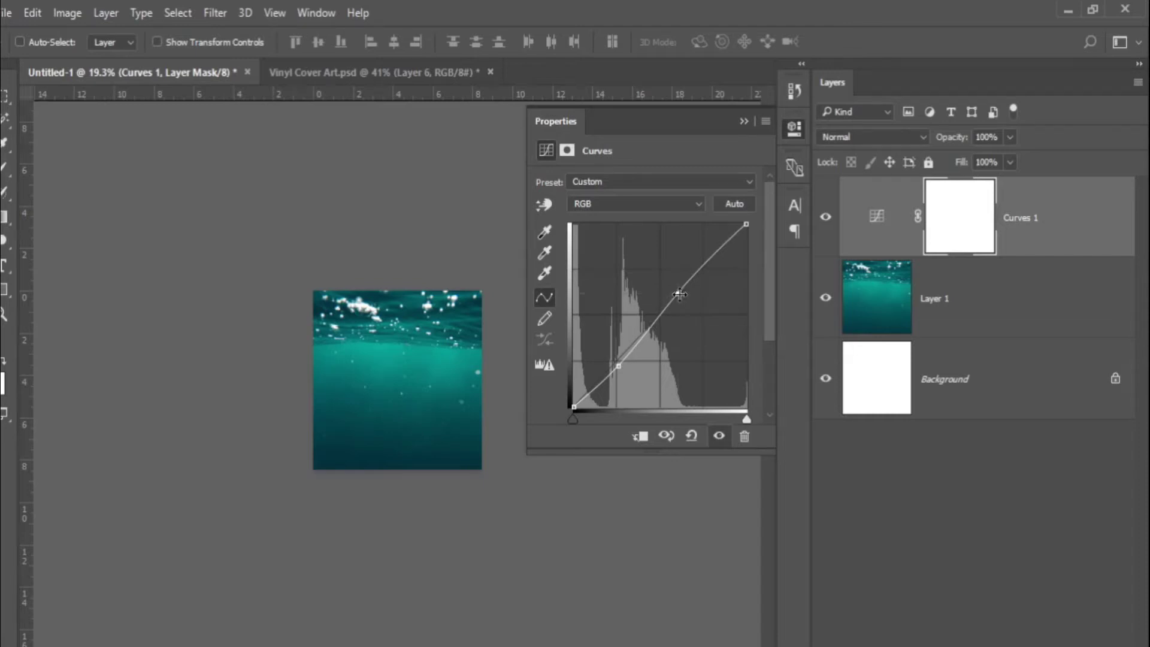
pyautogui.click(763, 119)
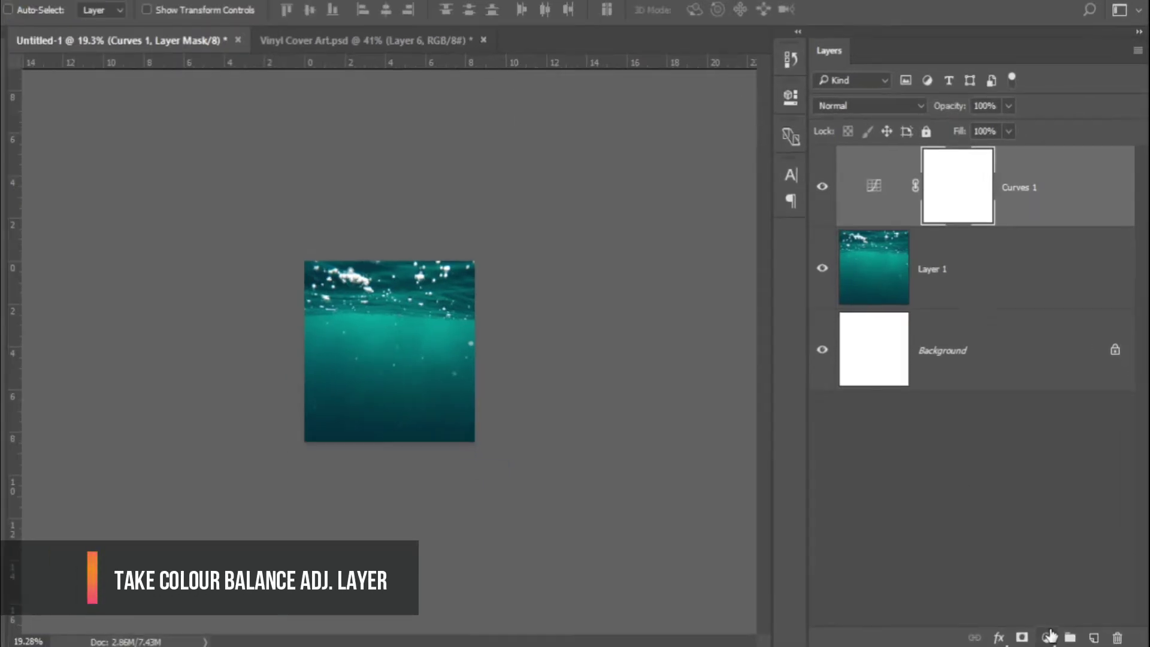
# Add a Color Balance adjustment layer and edit its Cyan–Red, Magenta–Green and Yellow–Blue values.
pyautogui.click(1048, 637)
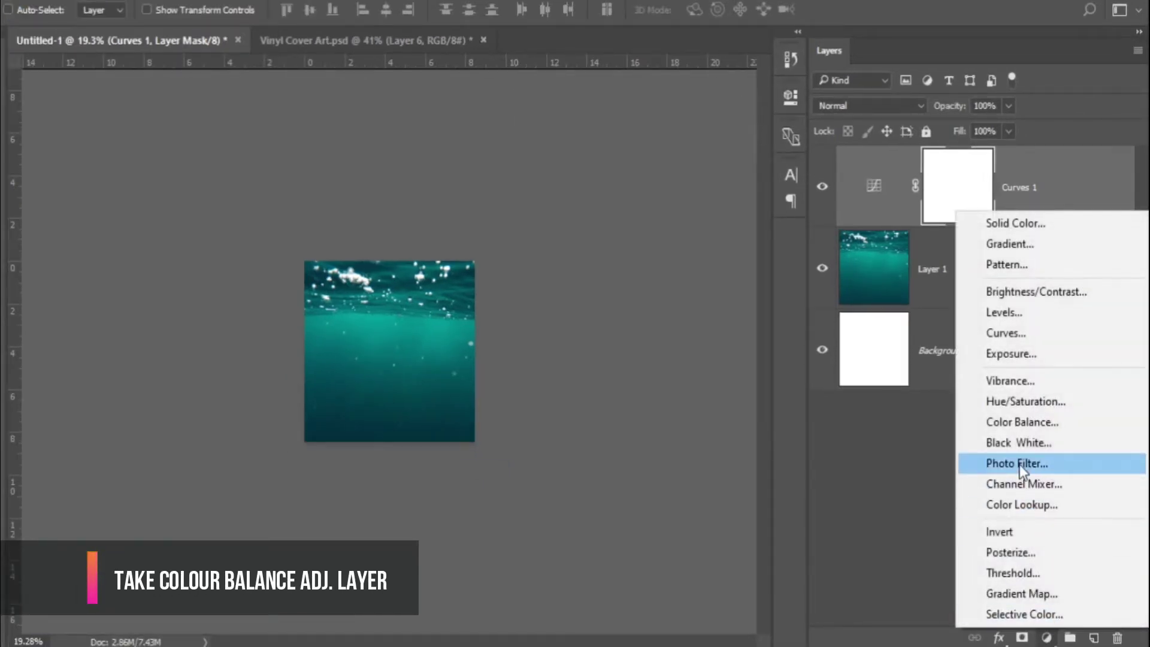
pyautogui.click(1025, 422)
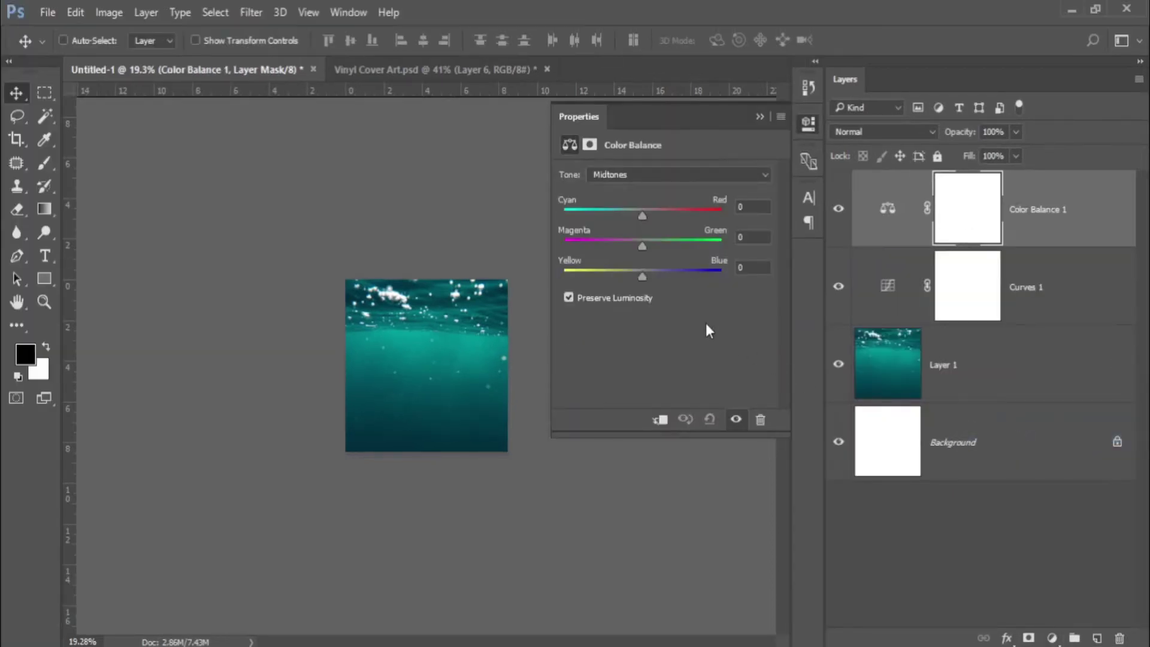
pyautogui.click(754, 209)
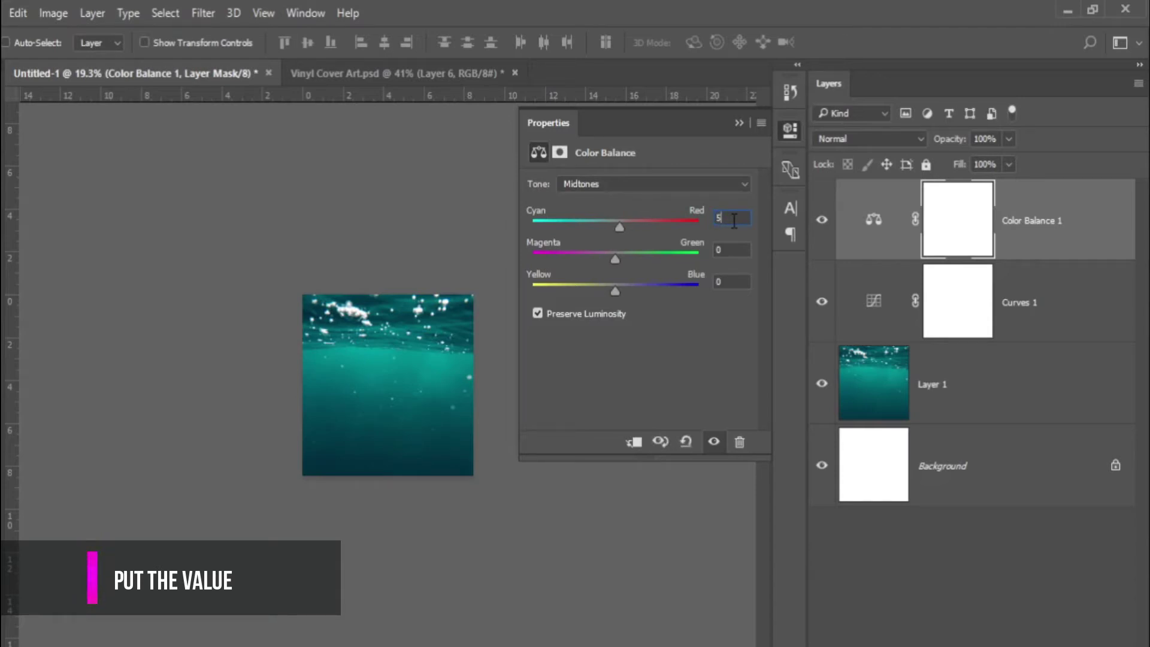
pyautogui.press('Tab')
pyautogui.write('-3')
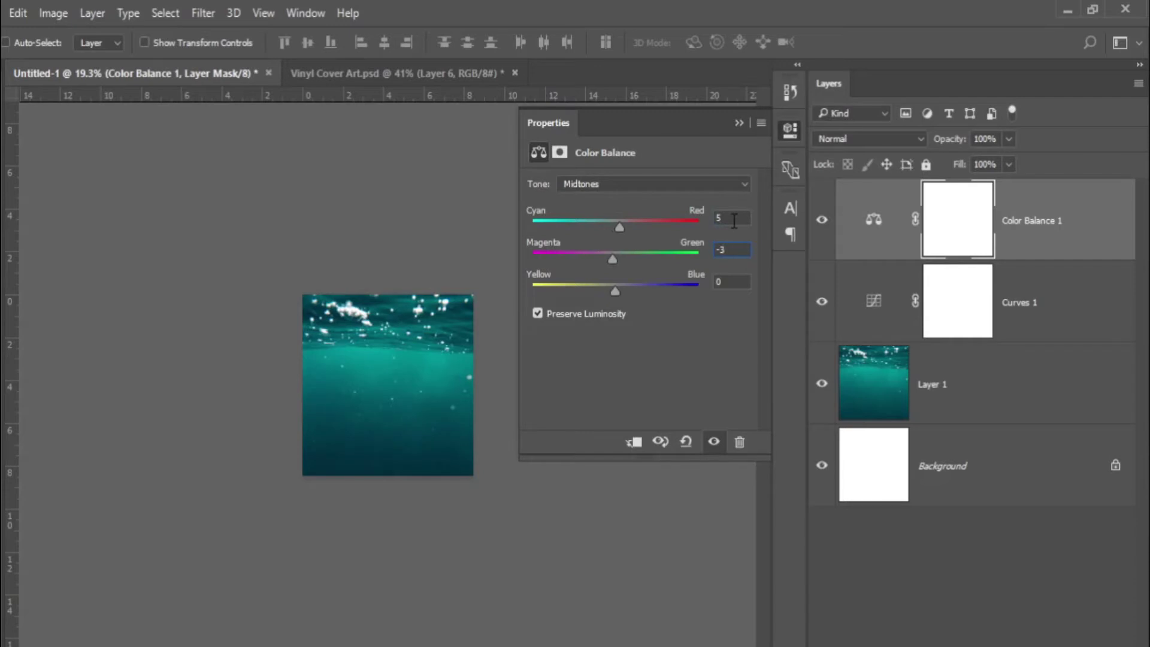
pyautogui.press('Tab')
pyautogui.write('3')
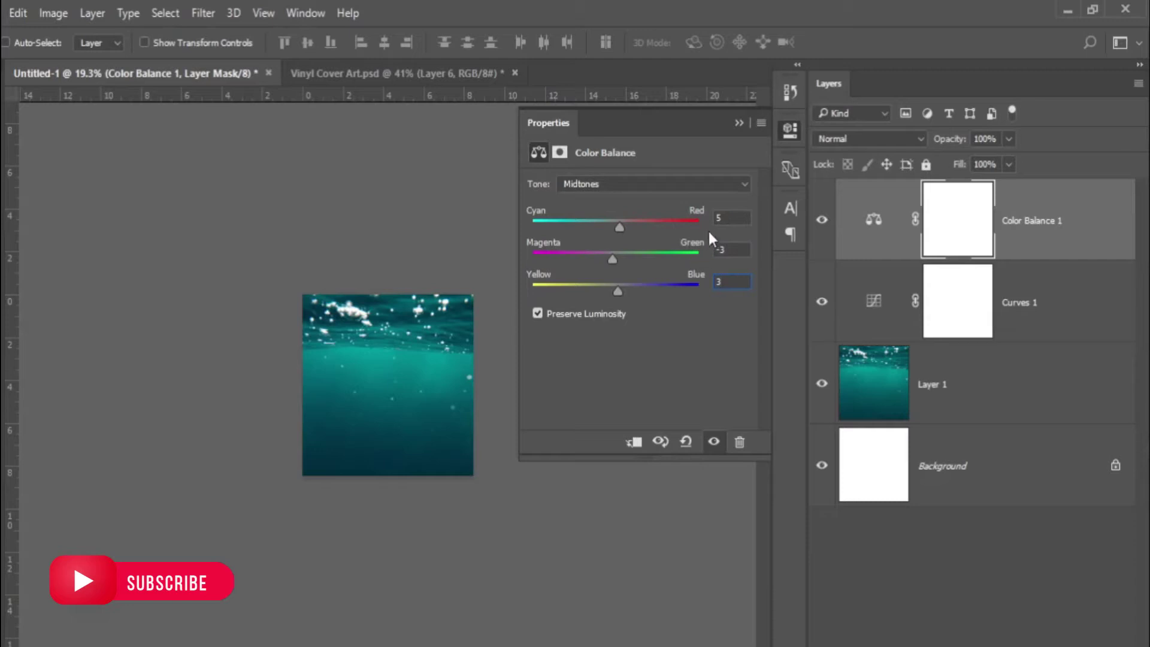
# Switch the Color Balance tone range to Highlights and close the Properties panel.
pyautogui.click(677, 188)
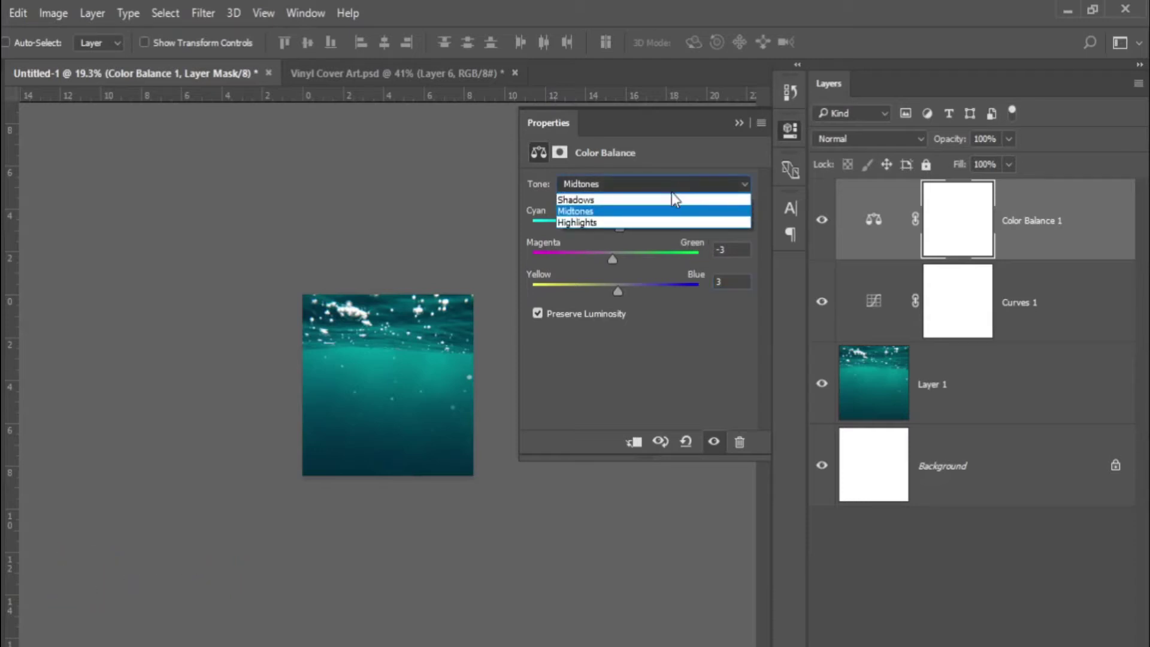
pyautogui.click(574, 201)
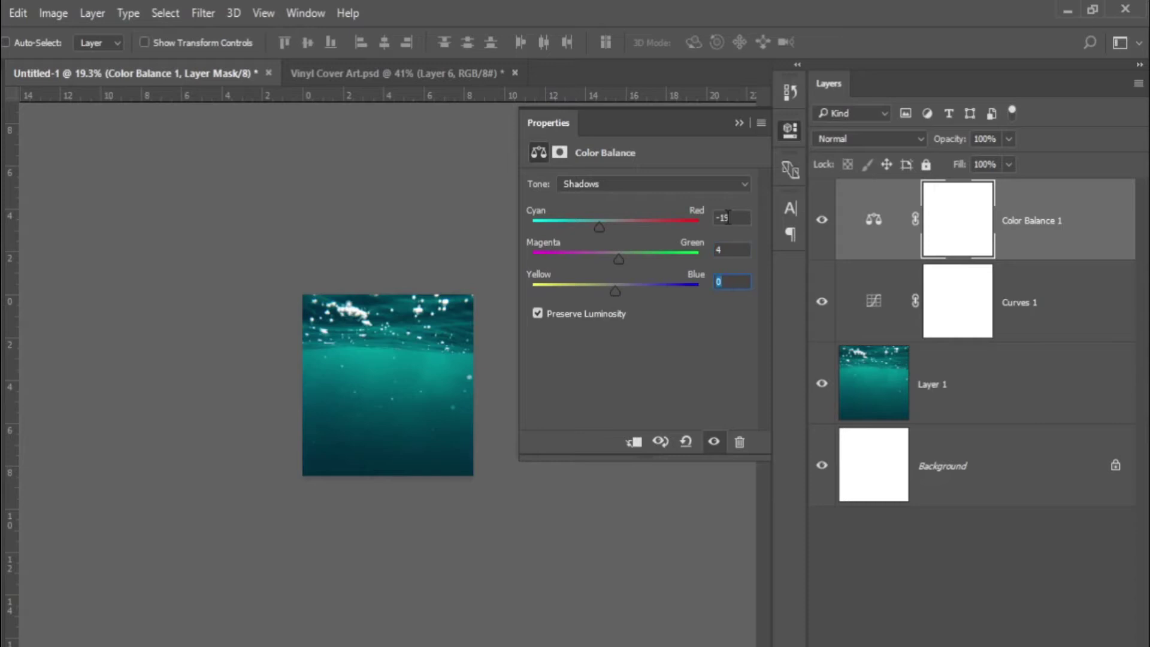
pyautogui.click(669, 187)
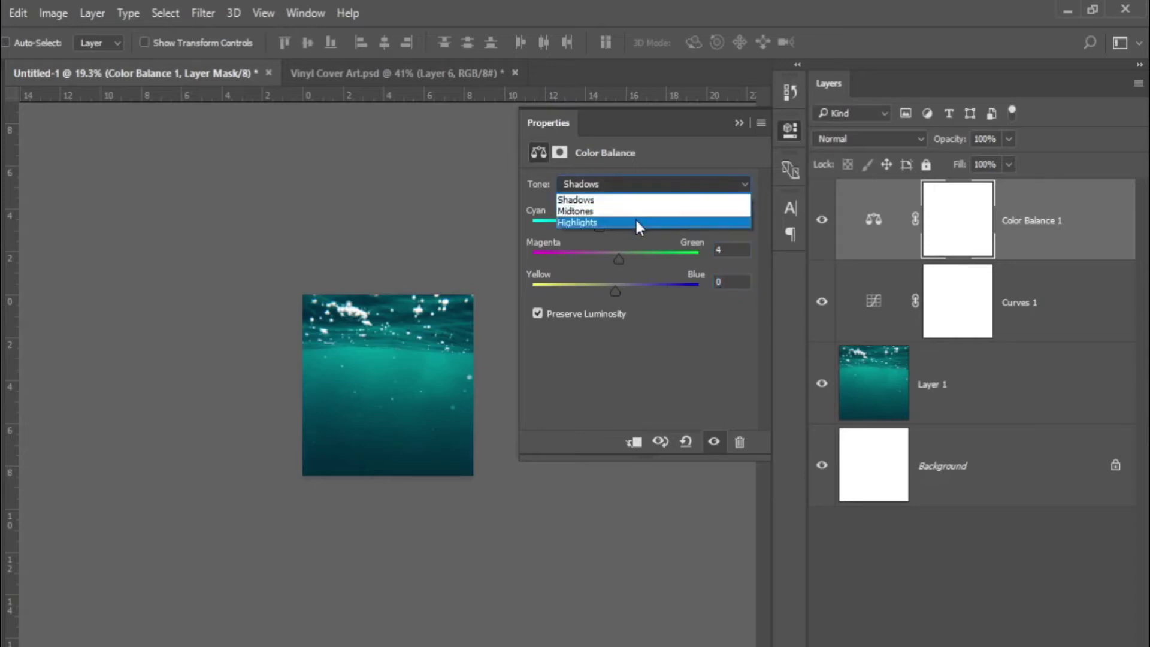
pyautogui.click(638, 223)
pyautogui.write('-1')
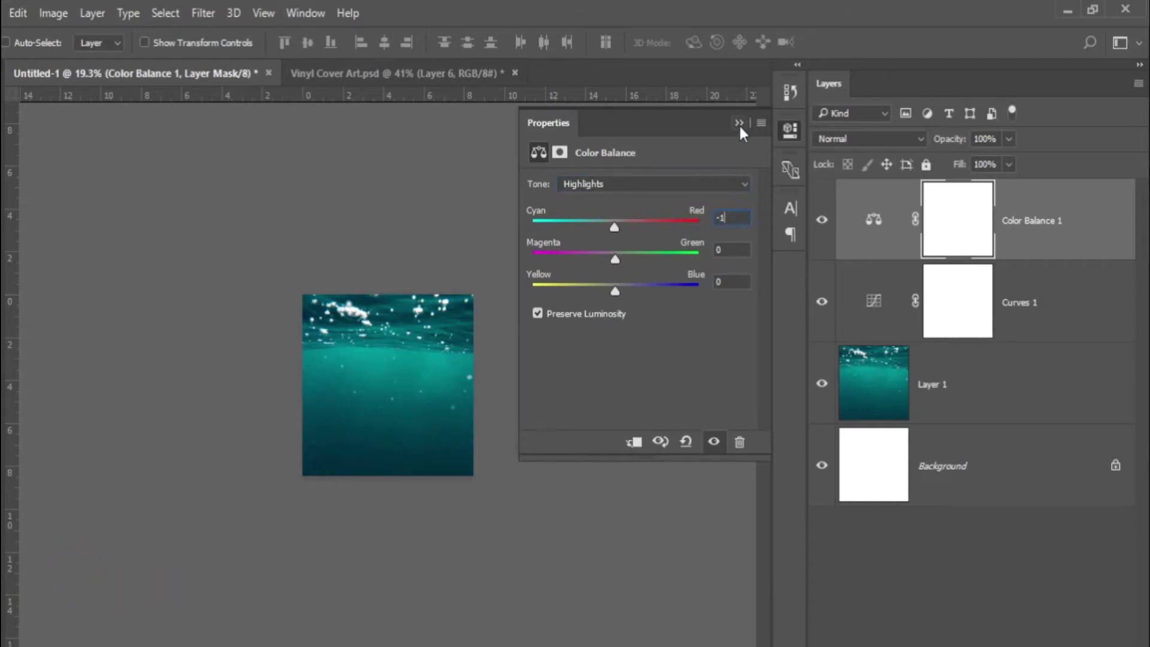
pyautogui.click(738, 124)
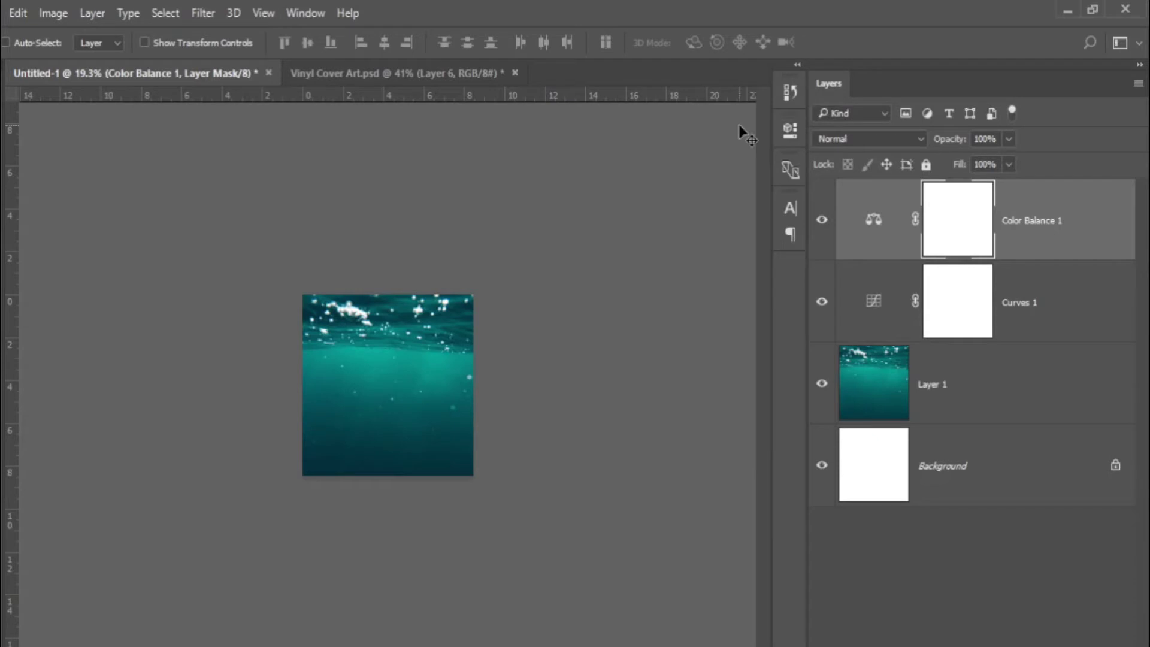
pyautogui.scroll(2, 422, 379)
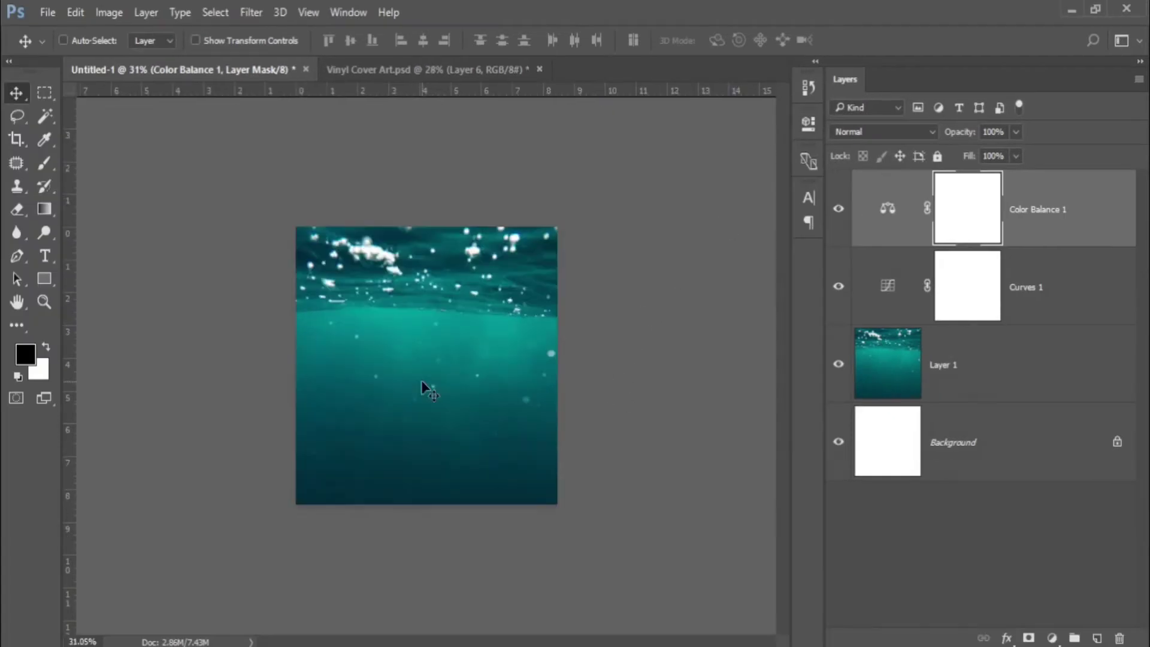
# Add a new layer and set up a #003341 dark teal brush, size 700, 60% flow.
pyautogui.click(1096, 638)
pyautogui.scroll(-1, 441, 455)
pyautogui.press('b')
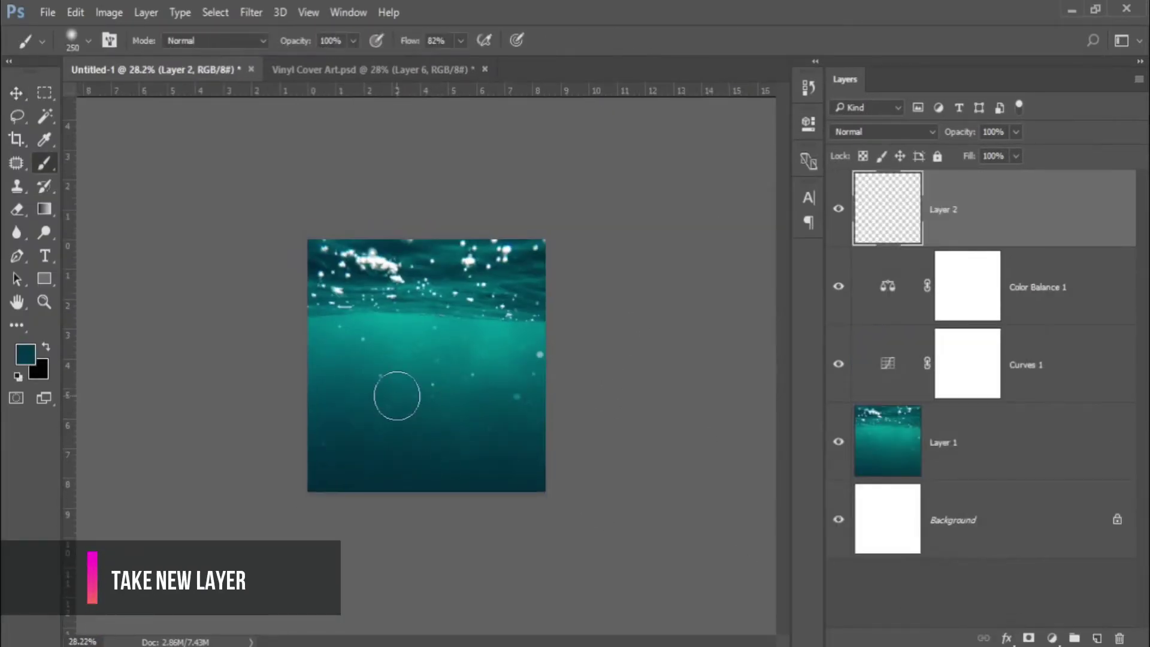
pyautogui.click(30, 356)
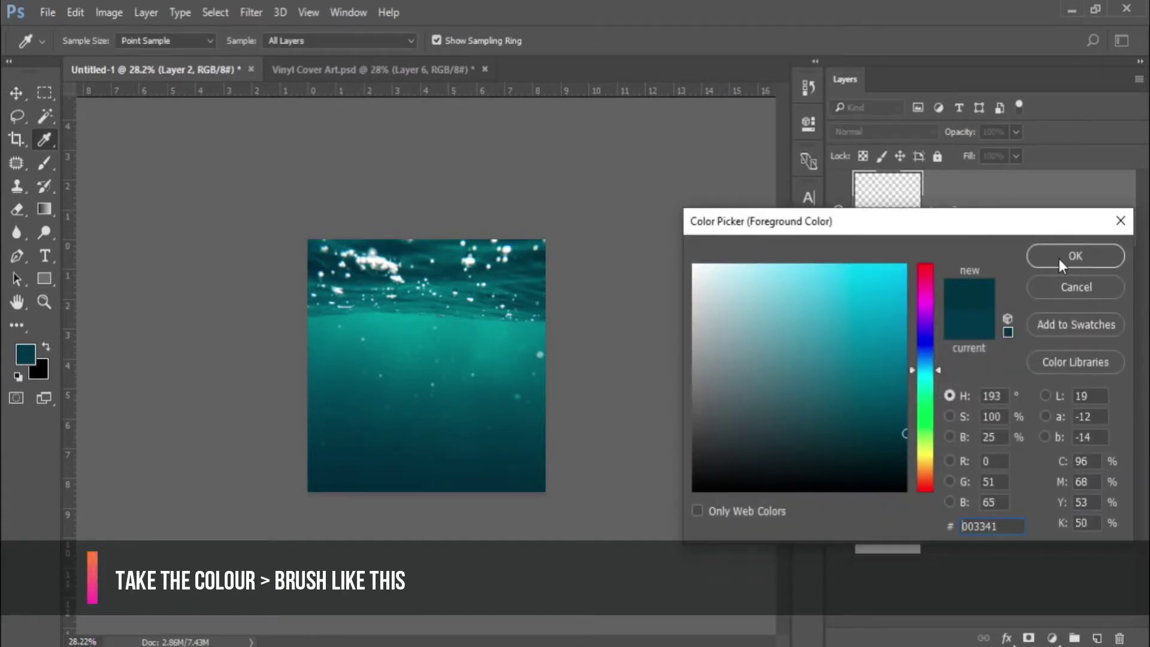
pyautogui.click(1058, 259)
pyautogui.press(']')
pyautogui.press(']')
pyautogui.press(']')
pyautogui.press(']')
pyautogui.press(']')
pyautogui.press(']')
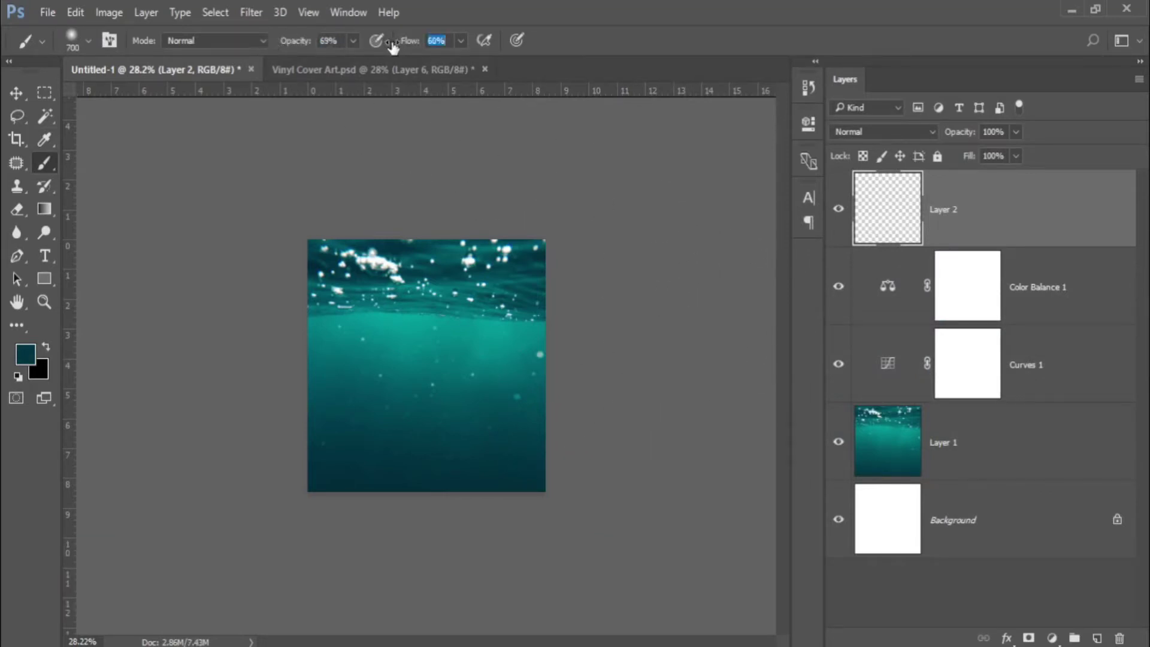
pyautogui.moveTo(389, 47); pyautogui.dragTo(394, 47)
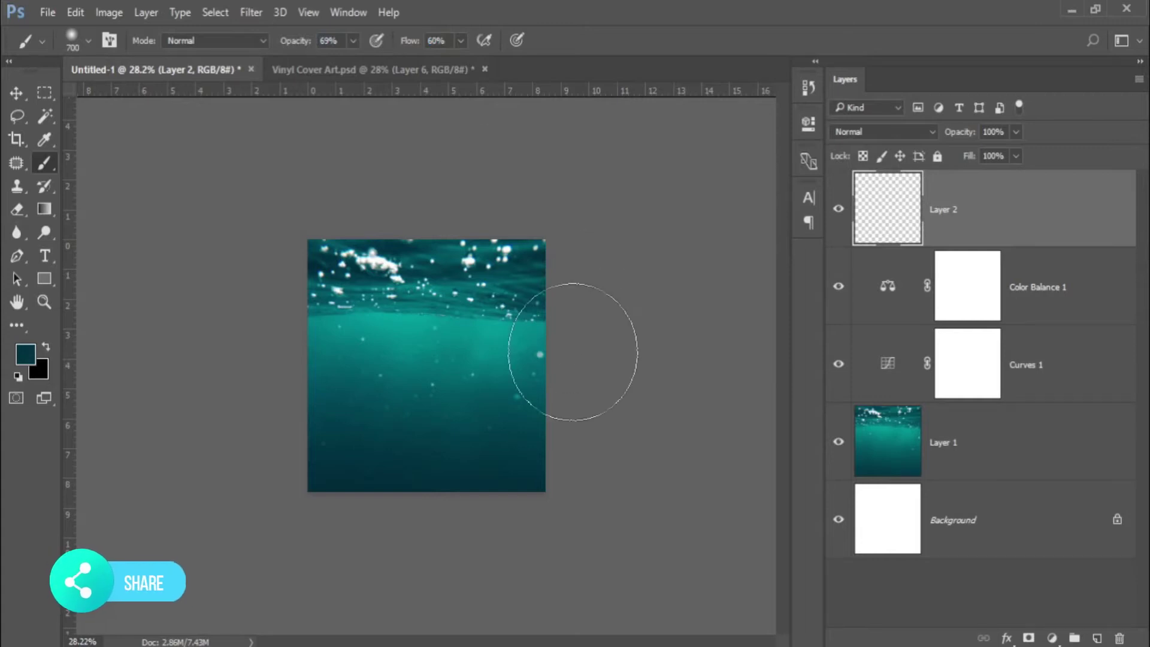
# Paint soft dark teal around the image edges to darken them.
pyautogui.moveTo(579, 360); pyautogui.dragTo(385, 149)
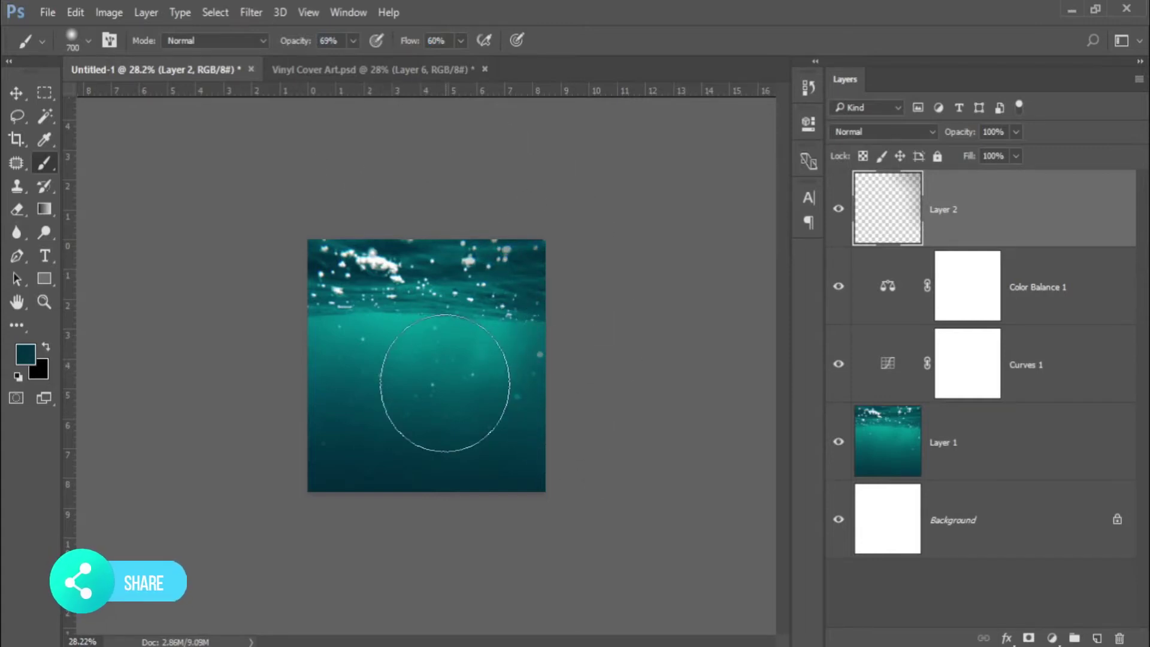
pyautogui.moveTo(545, 385)
pyautogui.mouseDown()
pyautogui.moveTo(271, 383)
pyautogui.moveTo(559, 205)
pyautogui.mouseUp()
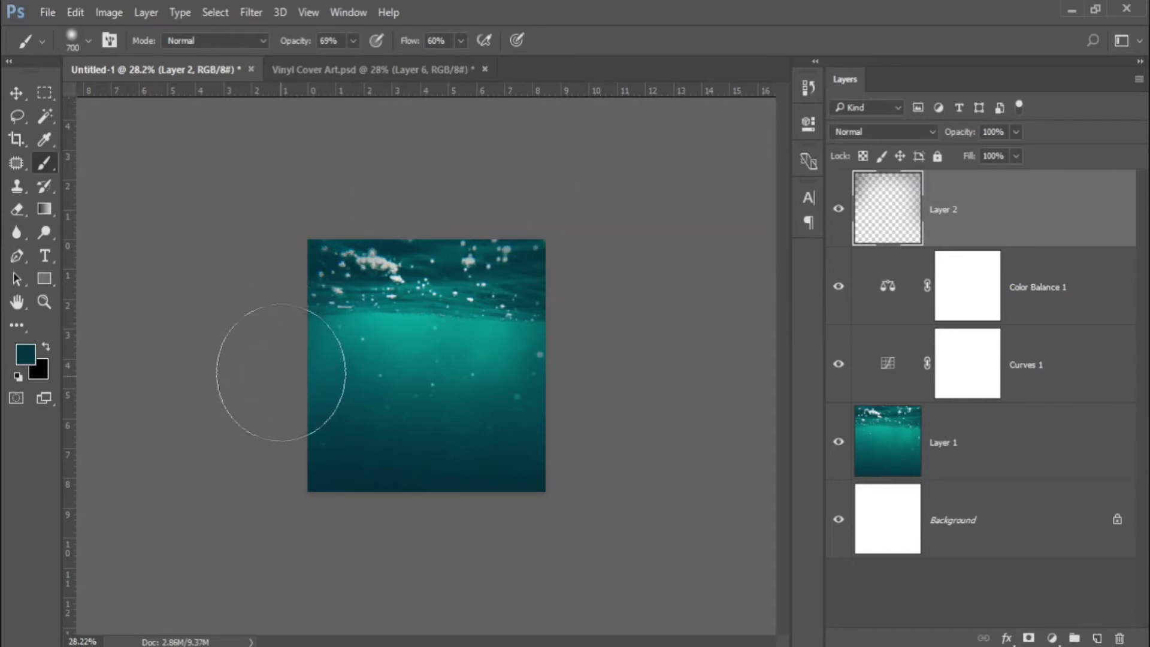
pyautogui.moveTo(321, 351); pyautogui.dragTo(303, 424)
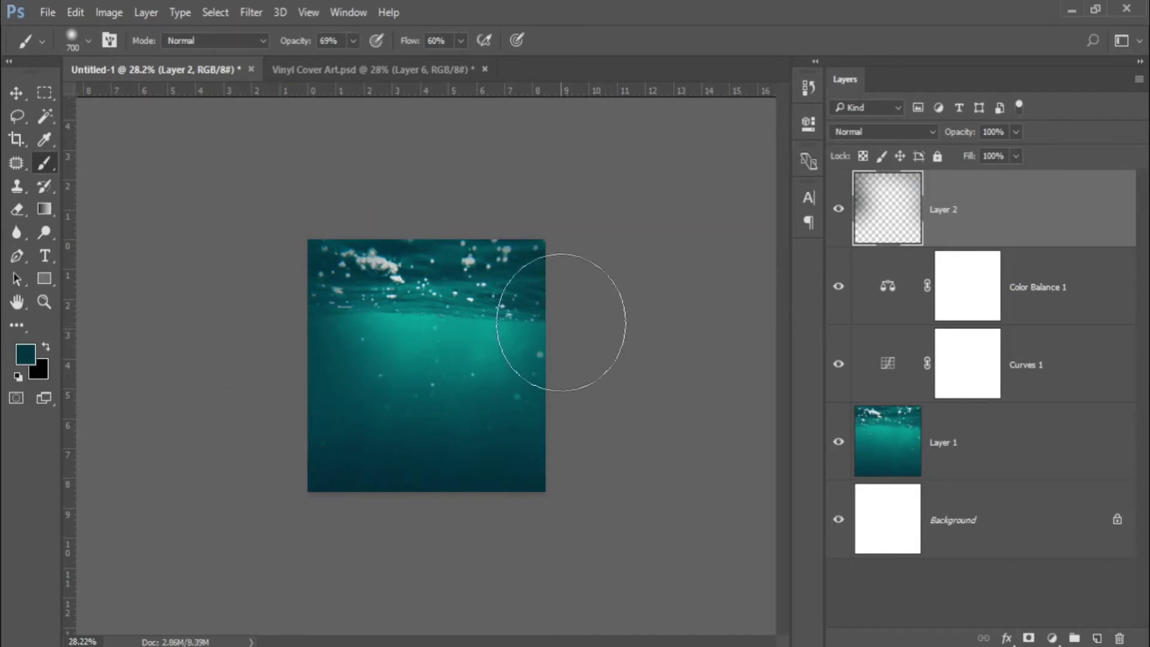
pyautogui.moveTo(645, 318)
pyautogui.mouseDown()
pyautogui.moveTo(263, 359)
pyautogui.moveTo(346, 410)
pyautogui.moveTo(167, 441)
pyautogui.moveTo(546, 431)
pyautogui.moveTo(759, 477)
pyautogui.mouseUp()
pyautogui.moveTo(575, 300); pyautogui.dragTo(521, 236)
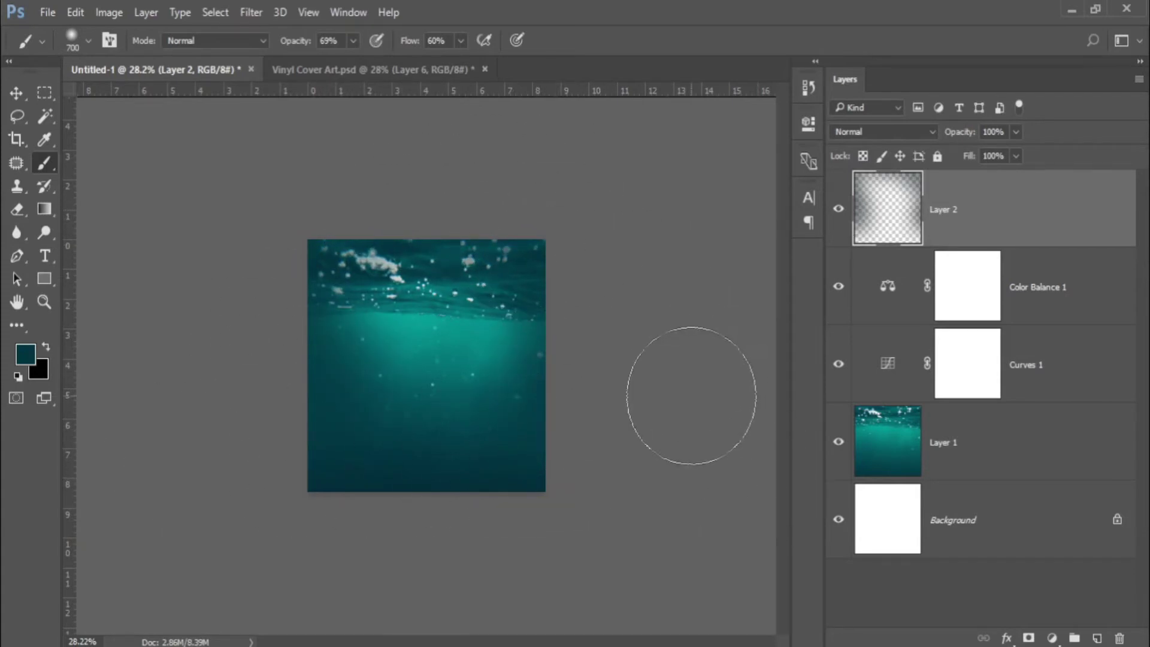
pyautogui.scroll(-1, 158, 403)
pyautogui.scroll(3, 426, 366)
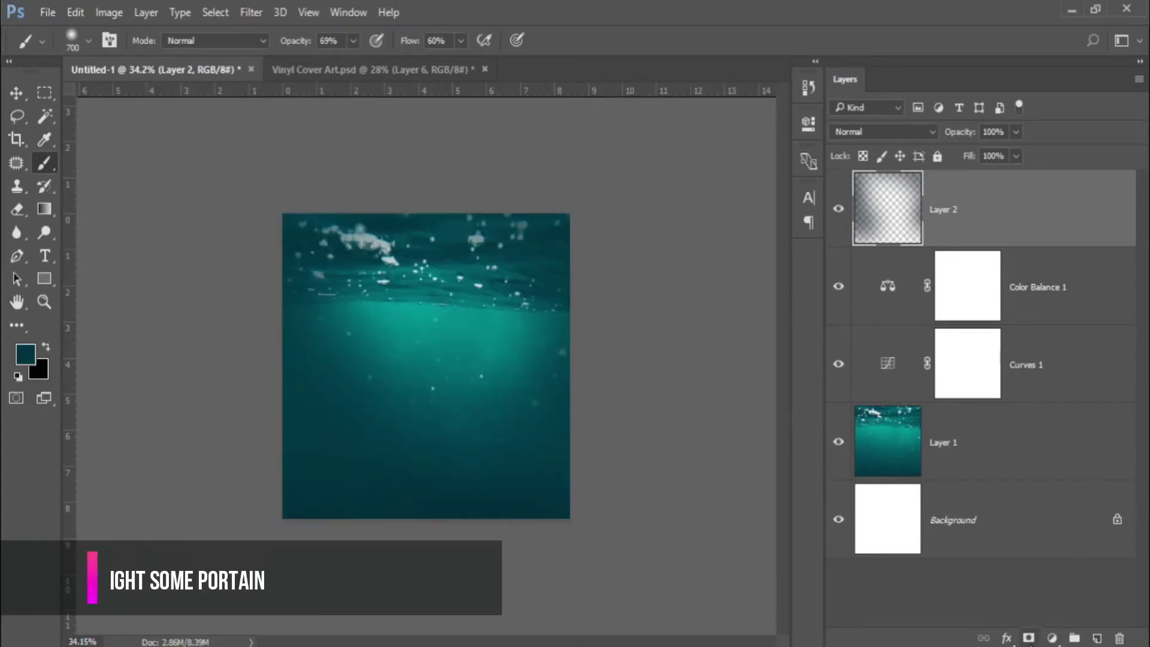
# Add a mask to Layer 2 and paint black near the top to reveal lighter water.
pyautogui.click(1028, 637)
pyautogui.moveTo(423, 200)
pyautogui.mouseDown()
pyautogui.moveTo(413, 214)
pyautogui.moveTo(465, 303)
pyautogui.mouseUp()
pyautogui.moveTo(362, 300); pyautogui.dragTo(423, 293)
pyautogui.scroll(-3, 423, 294)
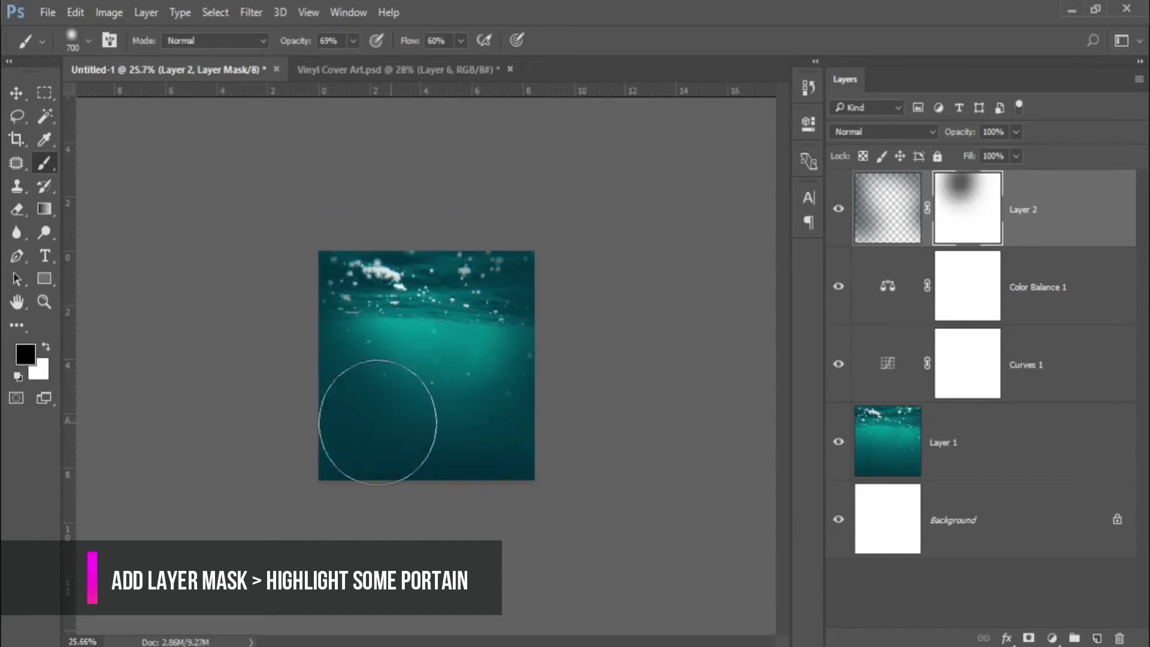
pyautogui.moveTo(380, 359); pyautogui.dragTo(410, 308)
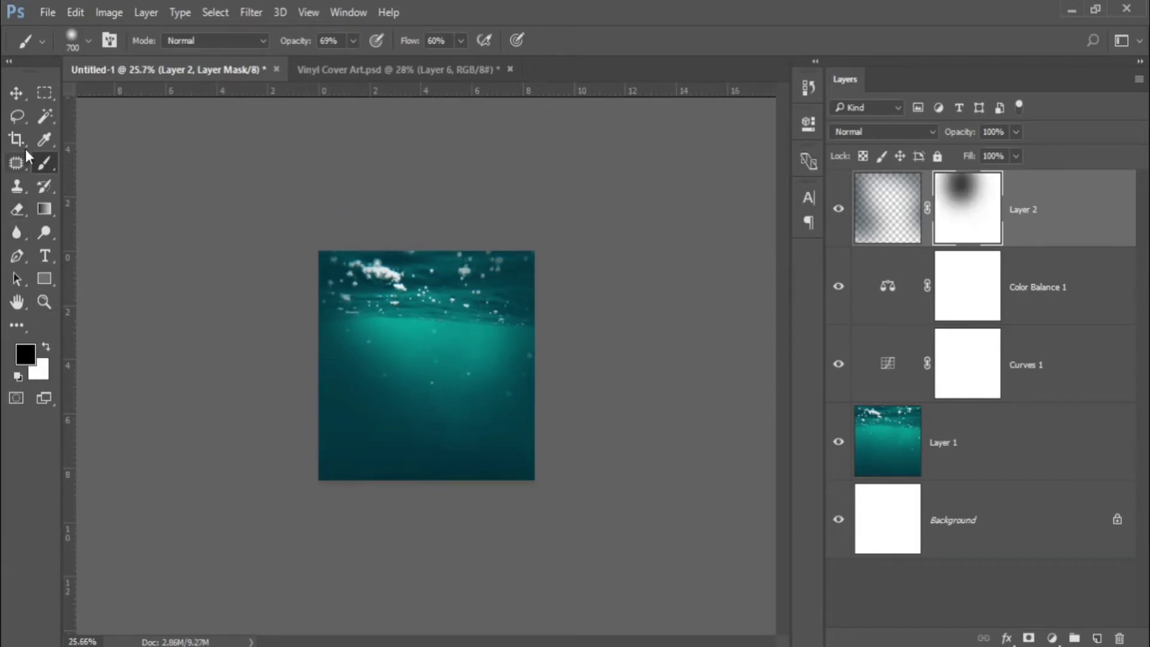
pyautogui.click(18, 92)
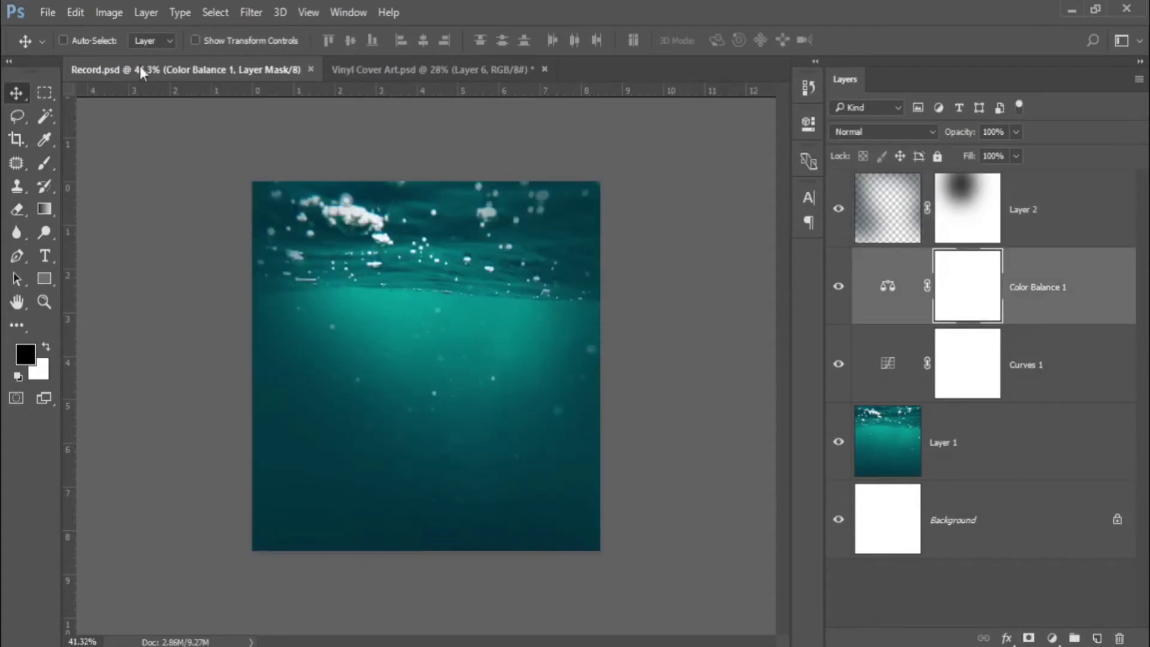
# Open the diver photo pexels-pia-3046637 and drag it into Record.psd.
pyautogui.click(48, 12)
pyautogui.click(53, 44)
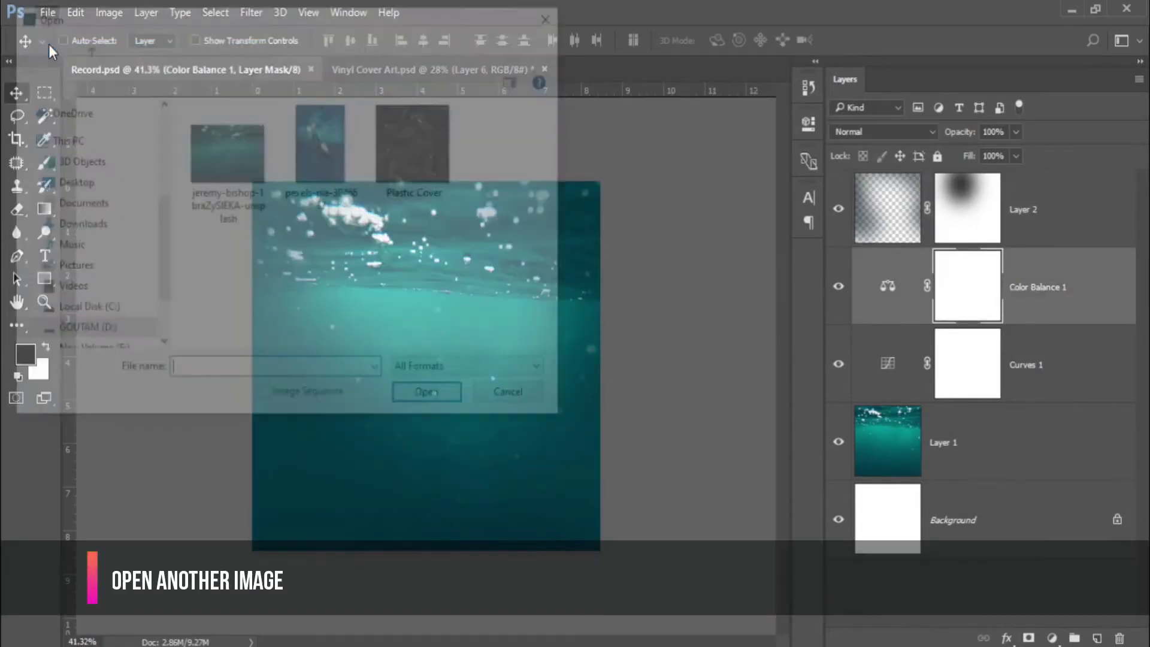
pyautogui.click(321, 147)
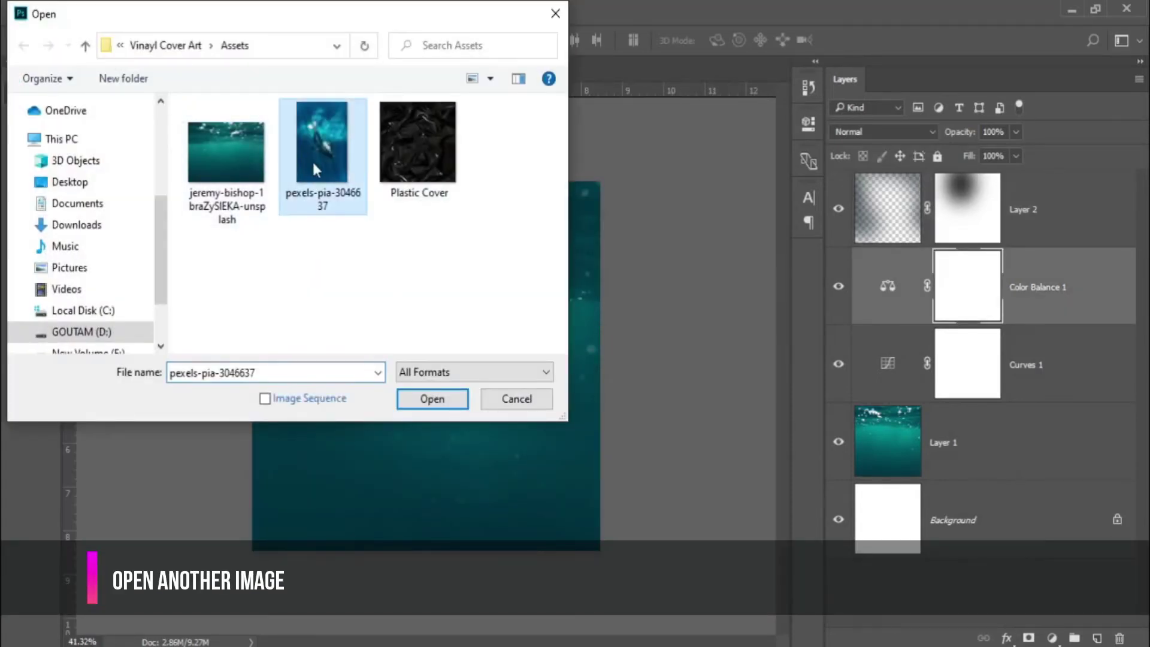
pyautogui.click(432, 399)
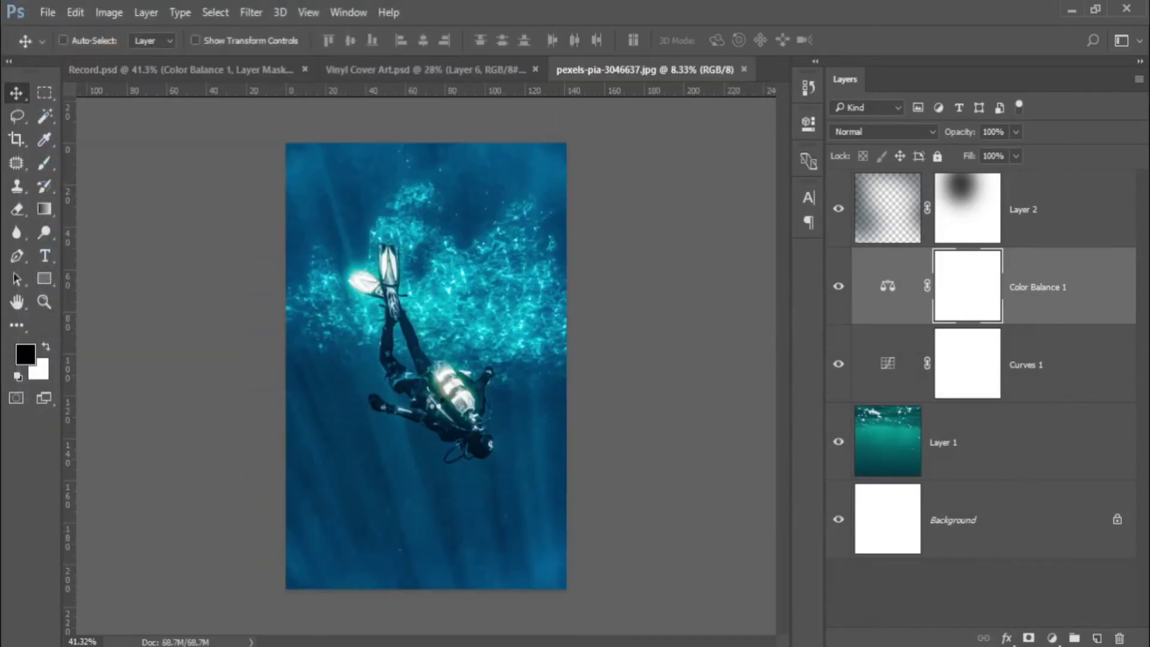
pyautogui.moveTo(422, 353)
pyautogui.mouseDown()
pyautogui.moveTo(305, 214)
pyautogui.moveTo(371, 367)
pyautogui.mouseUp()
# Move Layer 3 to the top and group Layers 1–2 and adjustments as 'Water'.
pyautogui.scroll(-2, 371, 367)
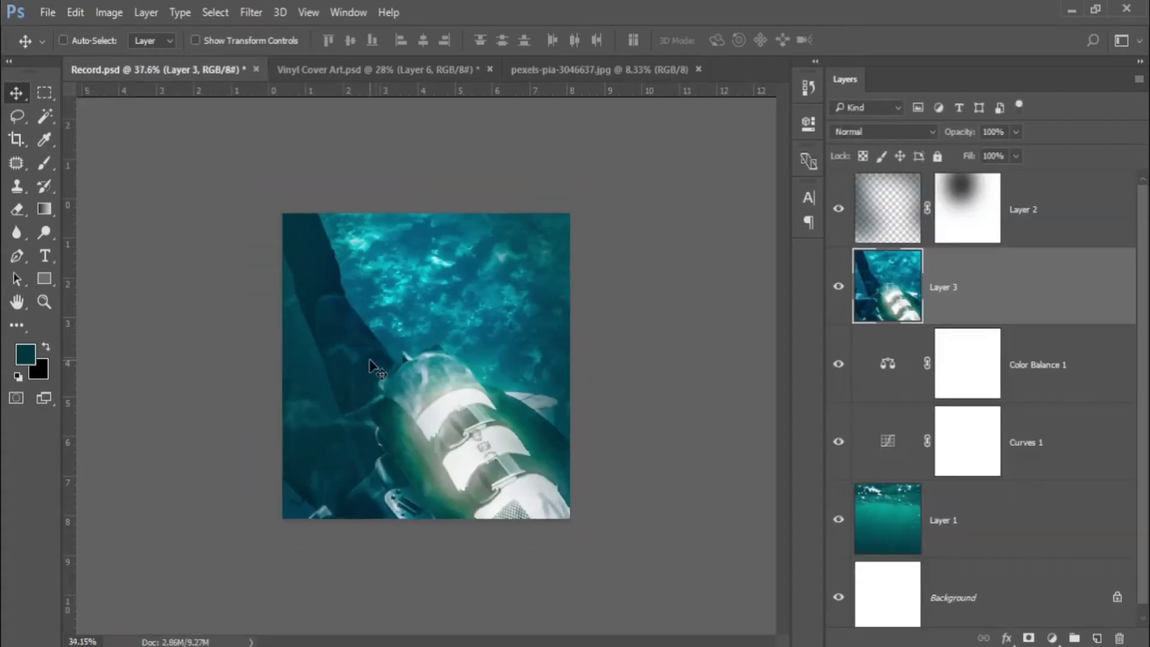
pyautogui.scroll(-2, 371, 367)
pyautogui.scroll(-1, 377, 367)
pyautogui.moveTo(1083, 306); pyautogui.dragTo(1047, 184)
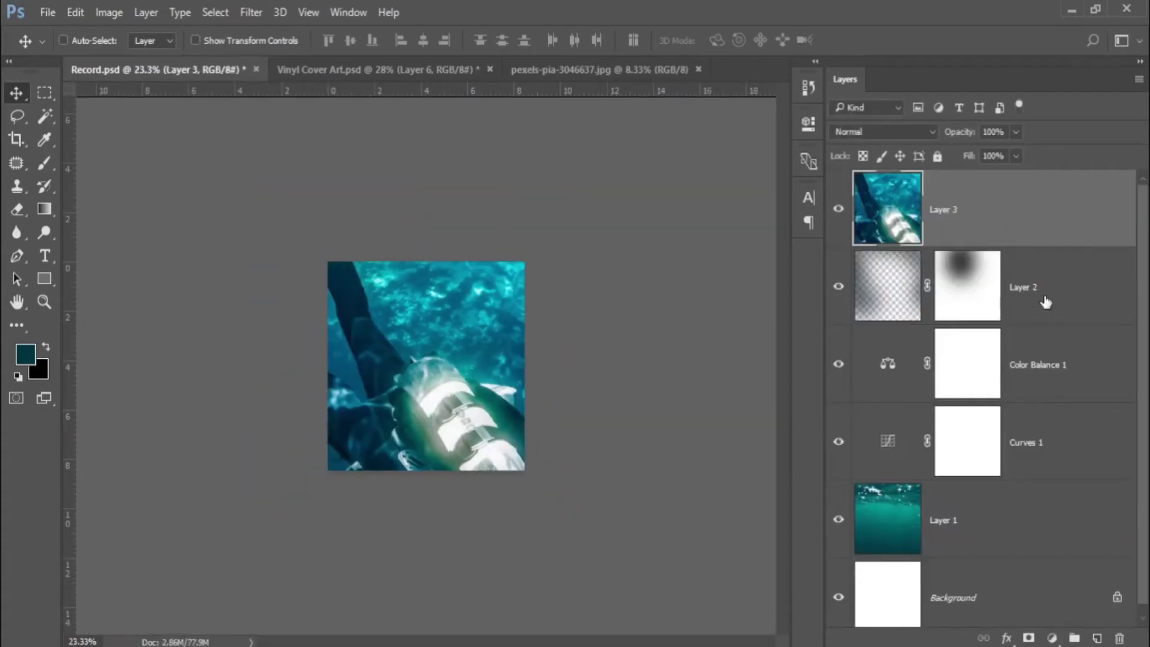
pyautogui.click(1055, 305)
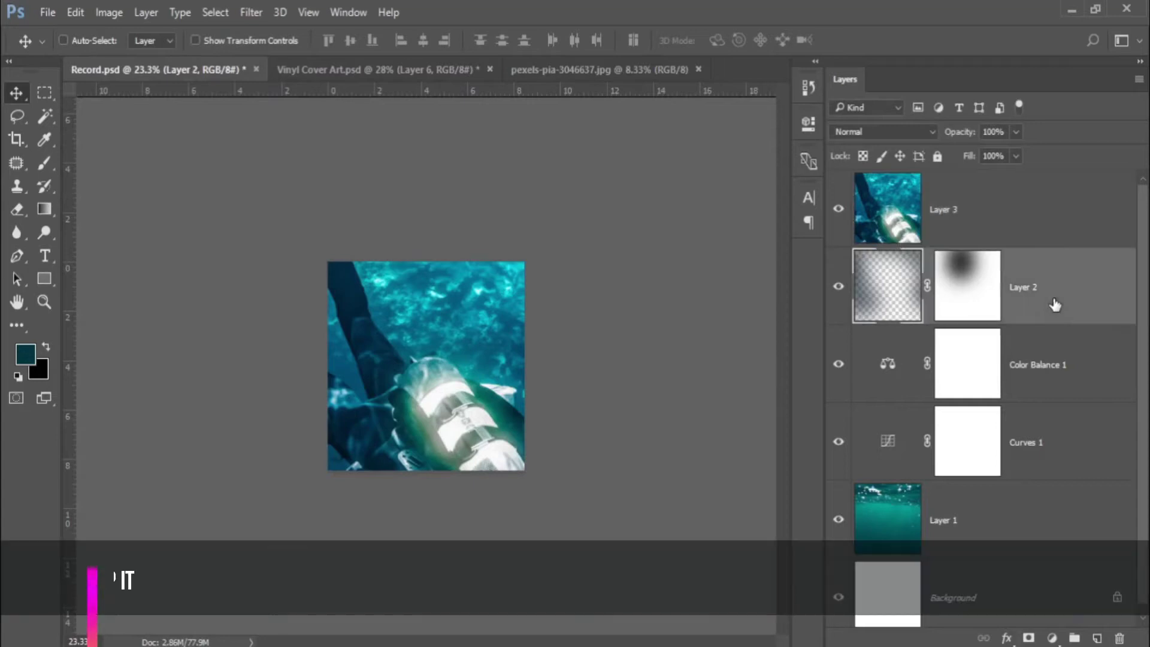
pyautogui.keyDown('shift'); pyautogui.click(1019, 520); pyautogui.keyUp('shift')
pyautogui.hotkey('ctrl', 'g')
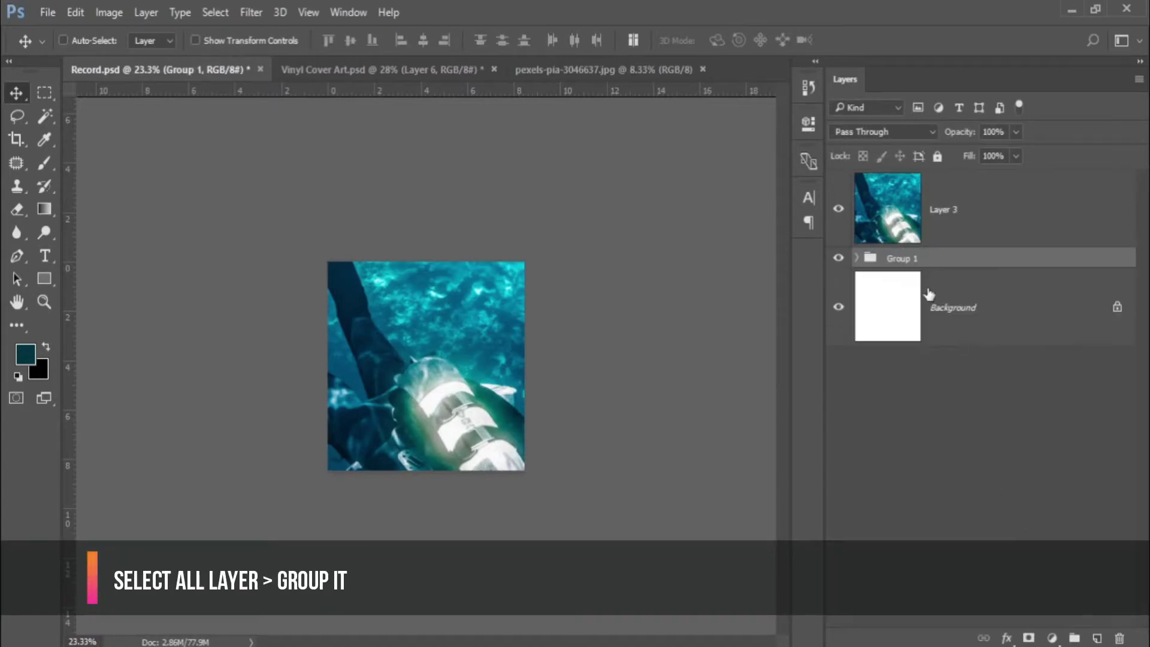
pyautogui.write('Water')
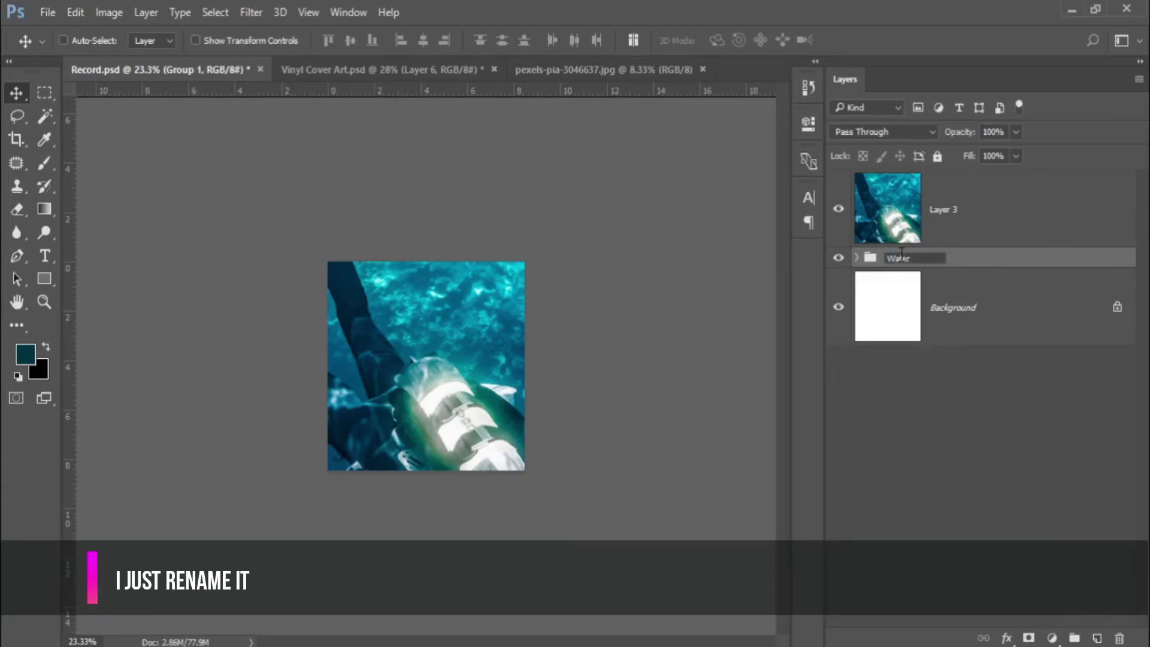
pyautogui.click(992, 212)
# Zoom out and begin free-transforming the large diver layer.
pyautogui.hotkey('ctrl', '-')
pyautogui.hotkey('ctrl', 't')
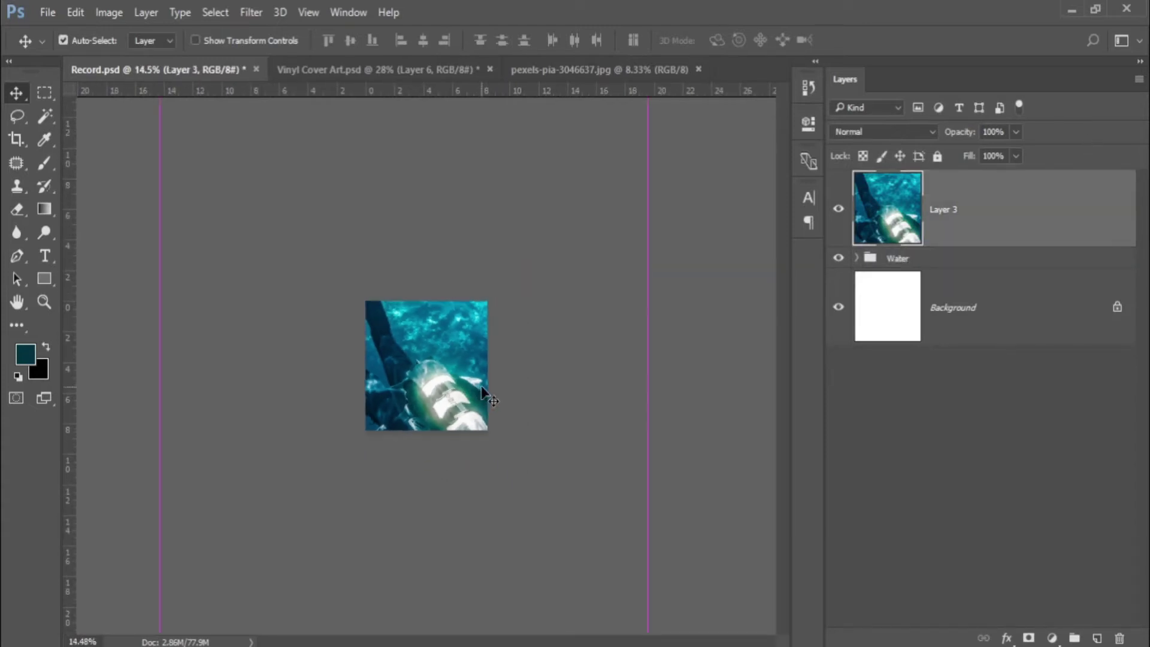
pyautogui.hotkey('ctrl', '-')
# Shrink the diver photo to about 13% and mirror it horizontally.
pyautogui.moveTo(520, 531); pyautogui.dragTo(482, 465)
pyautogui.scroll(5, 486, 477)
pyautogui.scroll(2, 425, 366)
pyautogui.moveTo(515, 141); pyautogui.dragTo(464, 224)
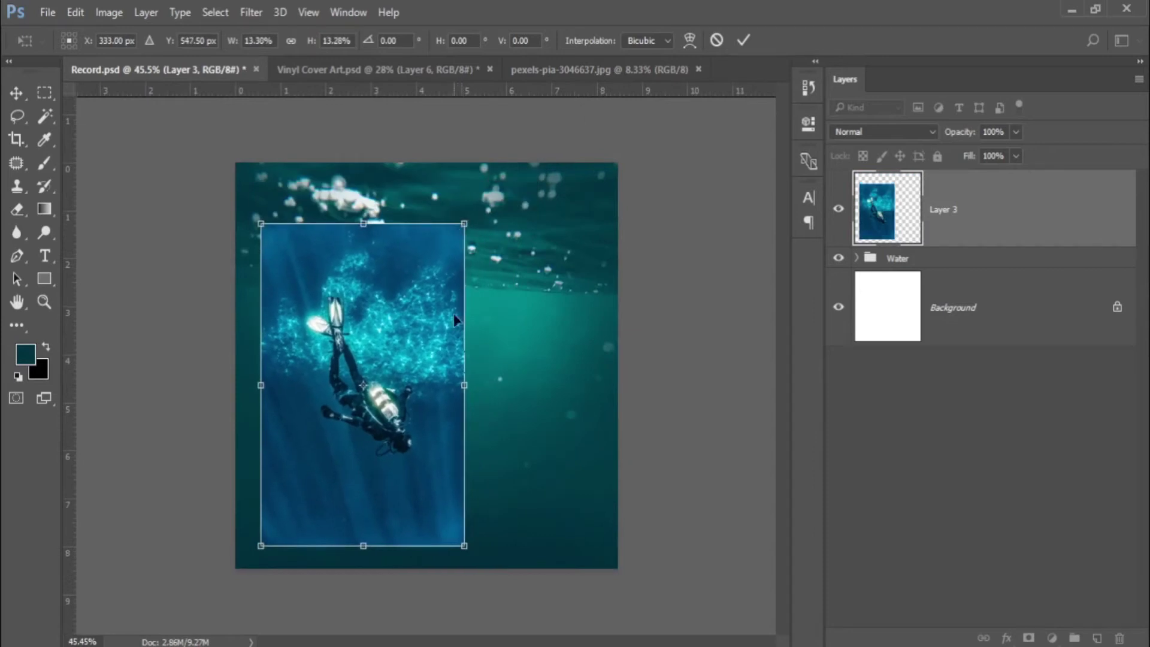
pyautogui.rightClick(416, 426)
pyautogui.click(446, 393)
# Move the diver to the canvas's lower left, trim its size slightly, and commit.
pyautogui.moveTo(418, 425); pyautogui.dragTo(393, 448)
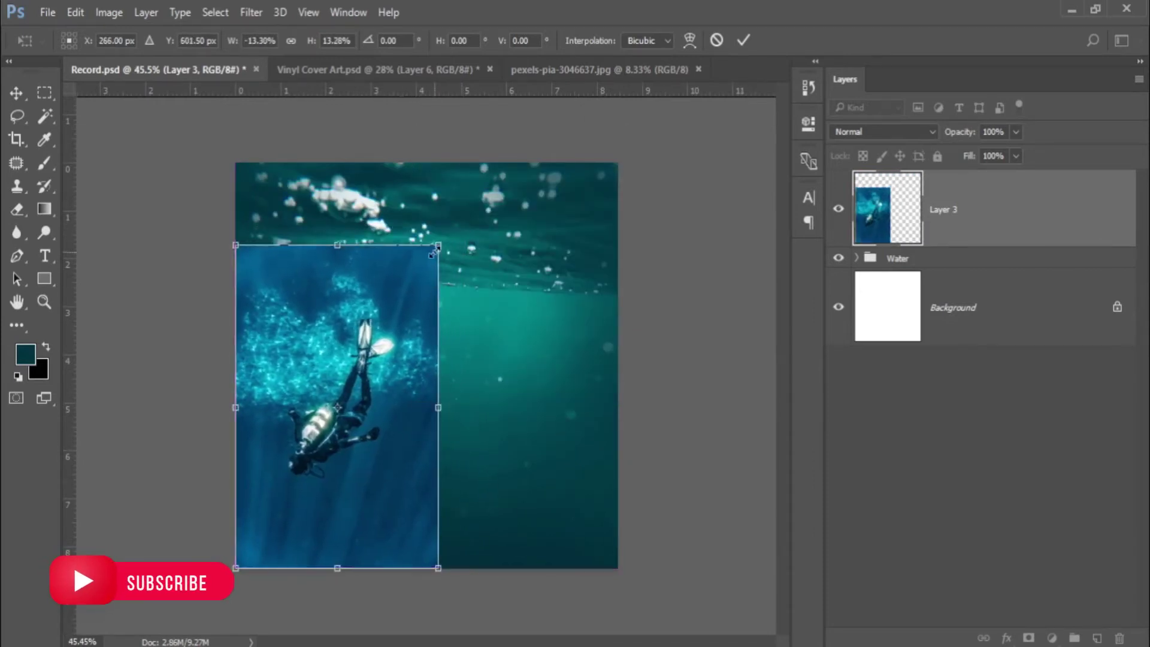
pyautogui.moveTo(373, 361); pyautogui.dragTo(359, 405)
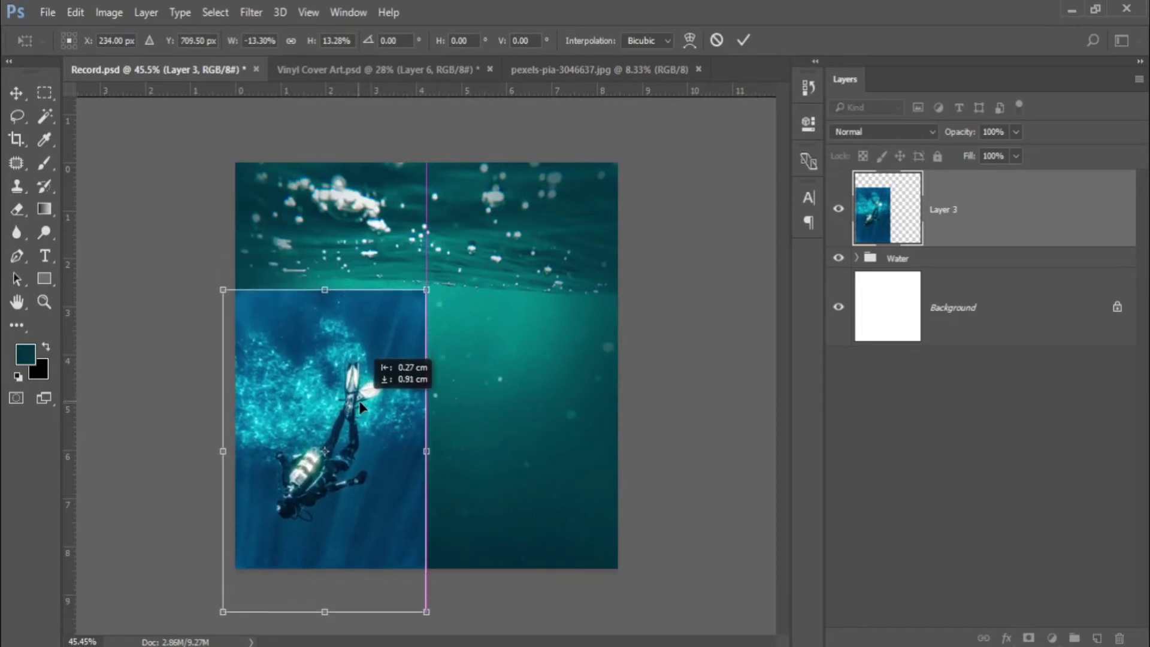
pyautogui.moveTo(421, 292); pyautogui.dragTo(413, 308)
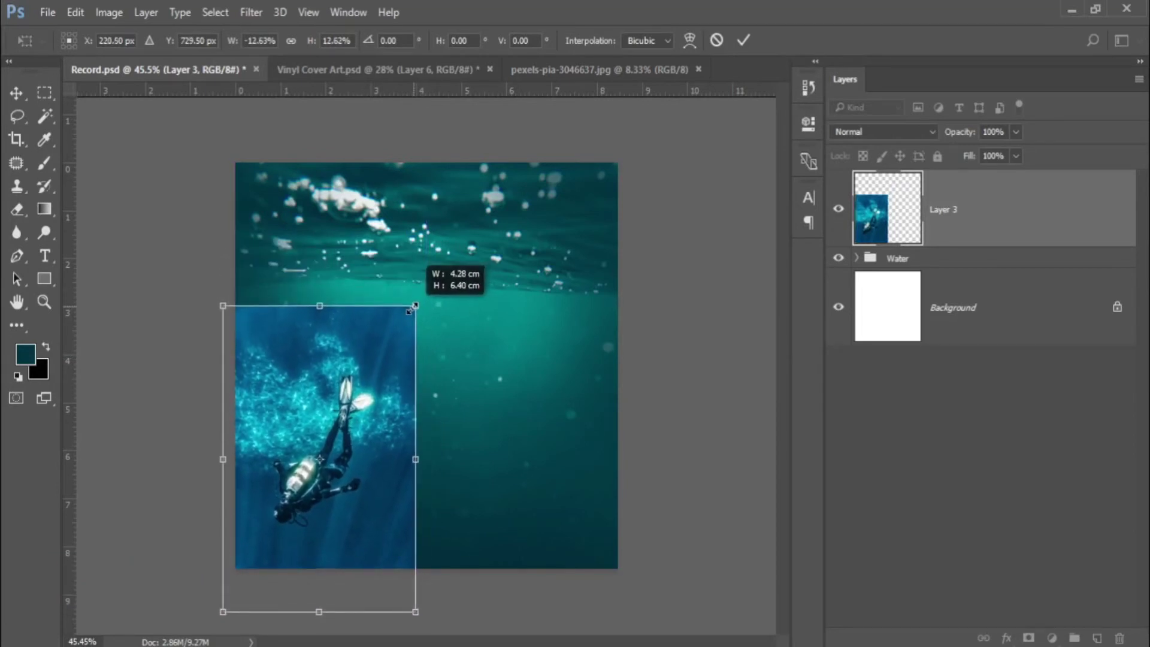
pyautogui.press('Return')
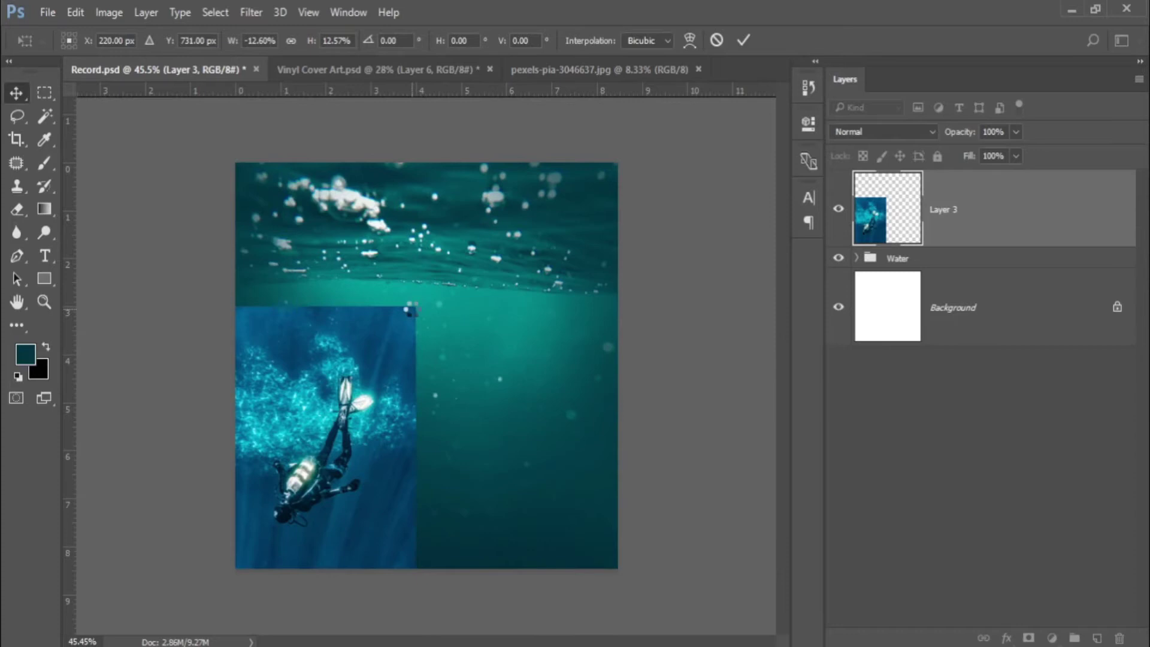
pyautogui.scroll(3, 413, 308)
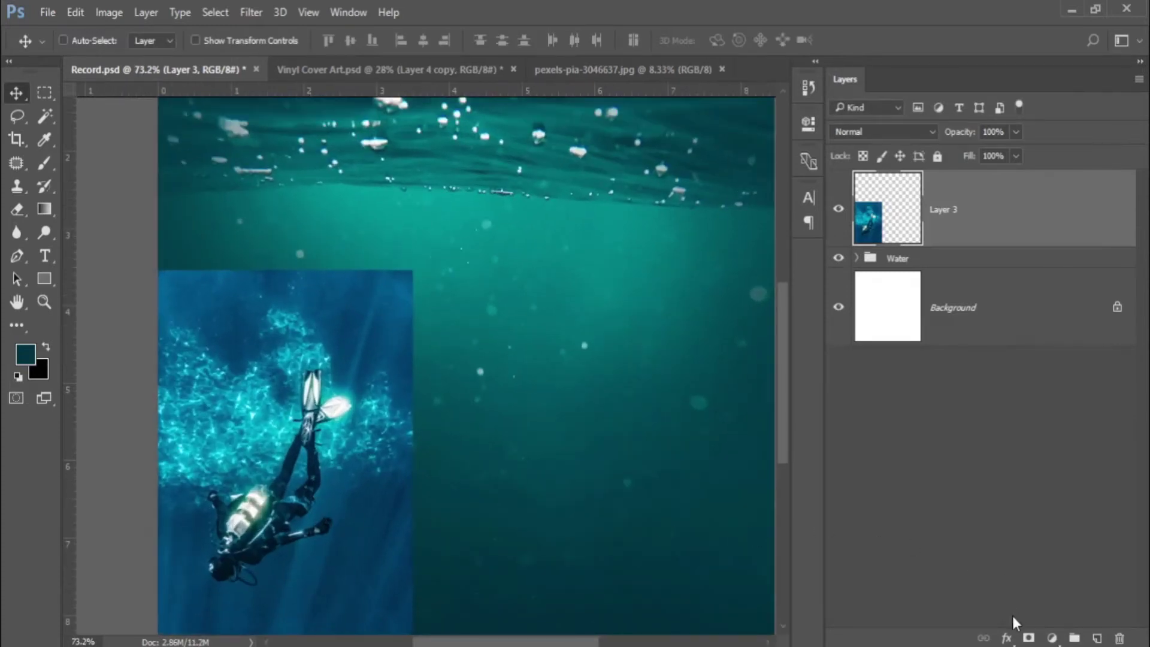
# Add a mask to the diver layer and paint black over the photo's hard top and right edges.
pyautogui.click(1028, 638)
pyautogui.press('d')
pyautogui.scroll(2, 310, 392)
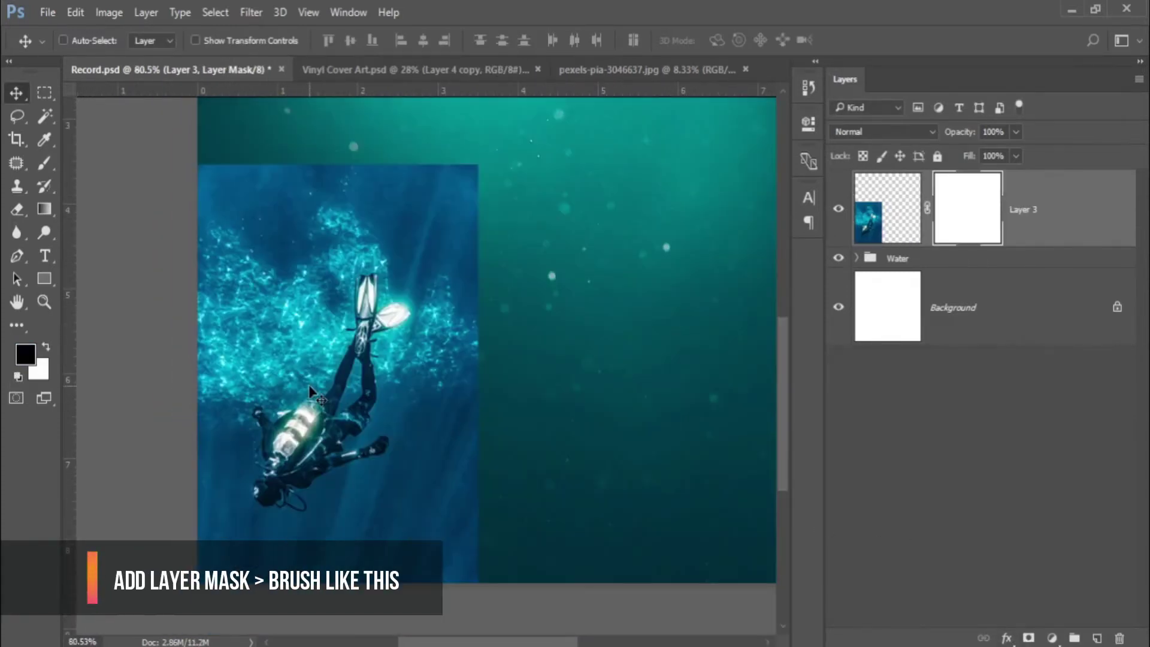
pyautogui.press('b')
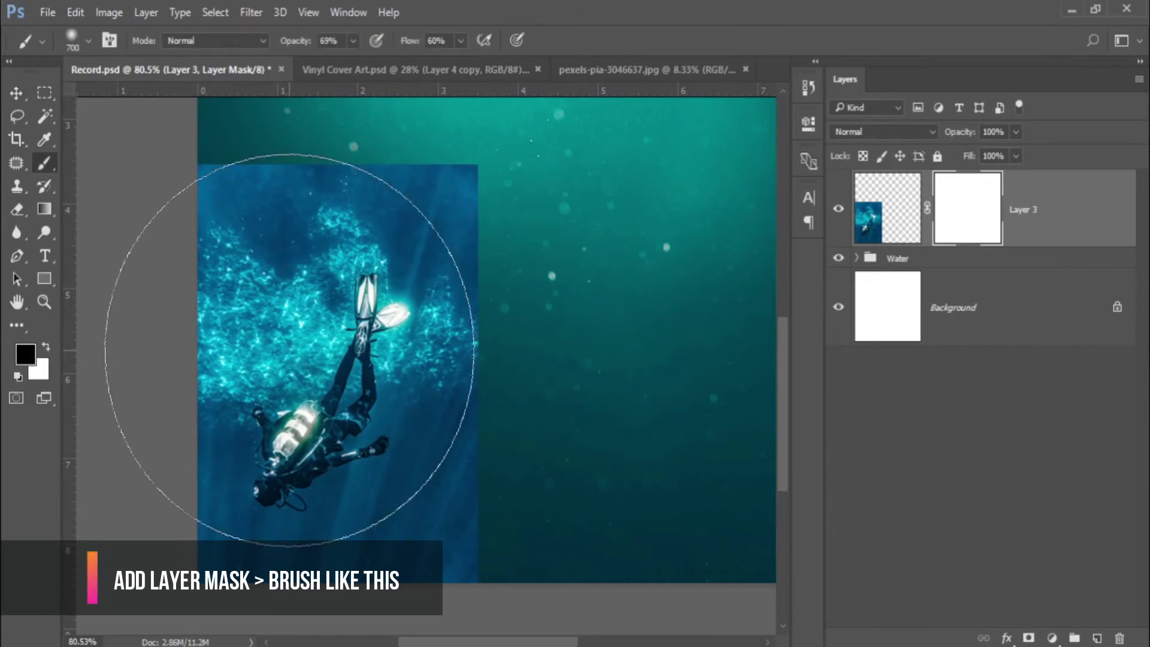
pyautogui.press('[')
pyautogui.press('[')
pyautogui.press('[')
pyautogui.press('[')
pyautogui.press('[')
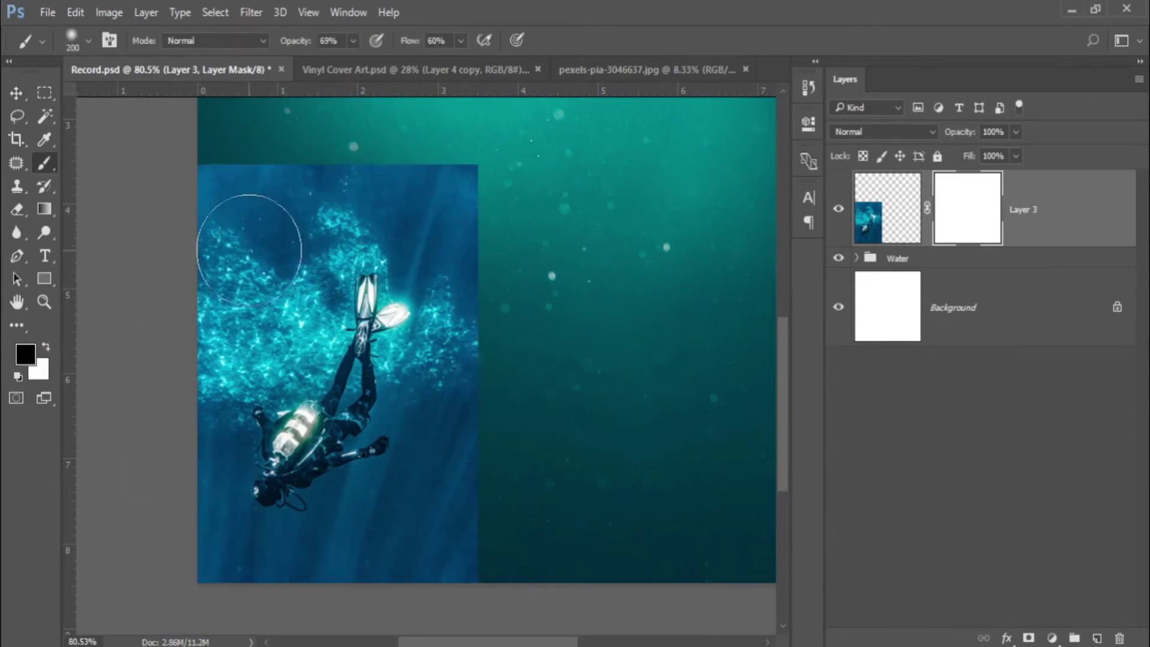
pyautogui.scroll(-2, 244, 218)
pyautogui.moveTo(221, 193); pyautogui.dragTo(419, 192)
pyautogui.press('0')
pyautogui.hotkey('shift', '0')
pyautogui.moveTo(268, 166)
pyautogui.mouseDown()
pyautogui.moveTo(436, 197)
pyautogui.moveTo(254, 226)
pyautogui.moveTo(442, 324)
pyautogui.moveTo(464, 316)
pyautogui.moveTo(449, 488)
pyautogui.mouseUp()
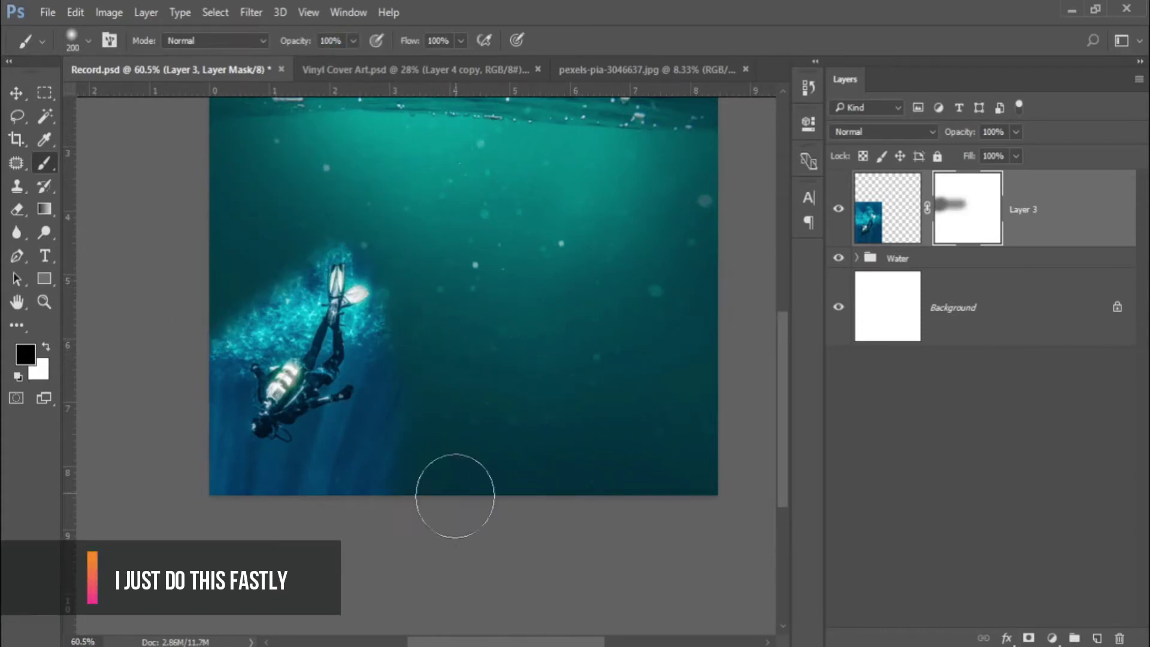
# Mask out the bright bubbles around the diver's fins and legs with a smaller brush.
pyautogui.scroll(2, 231, 270)
pyautogui.scroll(3, 231, 269)
pyautogui.press('[')
pyautogui.moveTo(362, 194)
pyautogui.mouseDown()
pyautogui.moveTo(267, 326)
pyautogui.moveTo(371, 270)
pyautogui.mouseUp()
pyautogui.scroll(5, 272, 357)
pyautogui.press('[')
pyautogui.moveTo(573, 360); pyautogui.dragTo(569, 330)
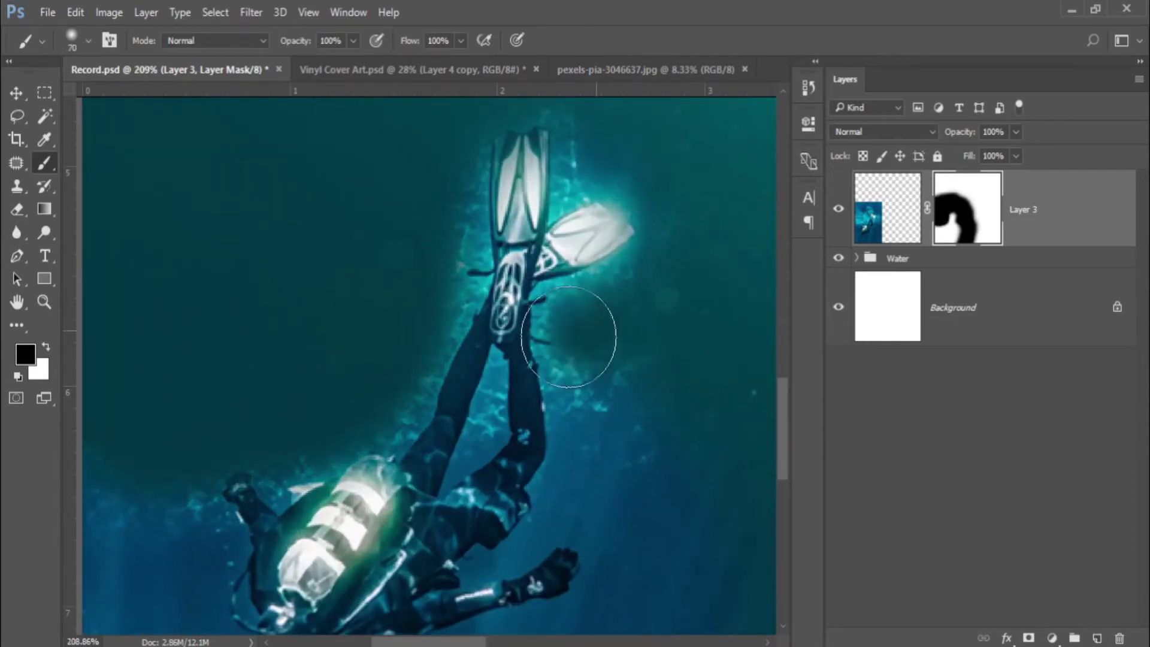
pyautogui.press('[')
pyautogui.press('[')
pyautogui.press('[')
pyautogui.scroll(-3, 639, 385)
pyautogui.scroll(2, 615, 424)
pyautogui.moveTo(441, 431)
pyautogui.mouseDown()
pyautogui.moveTo(442, 379)
pyautogui.moveTo(473, 323)
pyautogui.moveTo(539, 353)
pyautogui.mouseUp()
# Hide the glow between the diver's legs with a fine brush.
pyautogui.press('[')
pyautogui.press('[')
pyautogui.press('[')
pyautogui.scroll(-3, 580, 464)
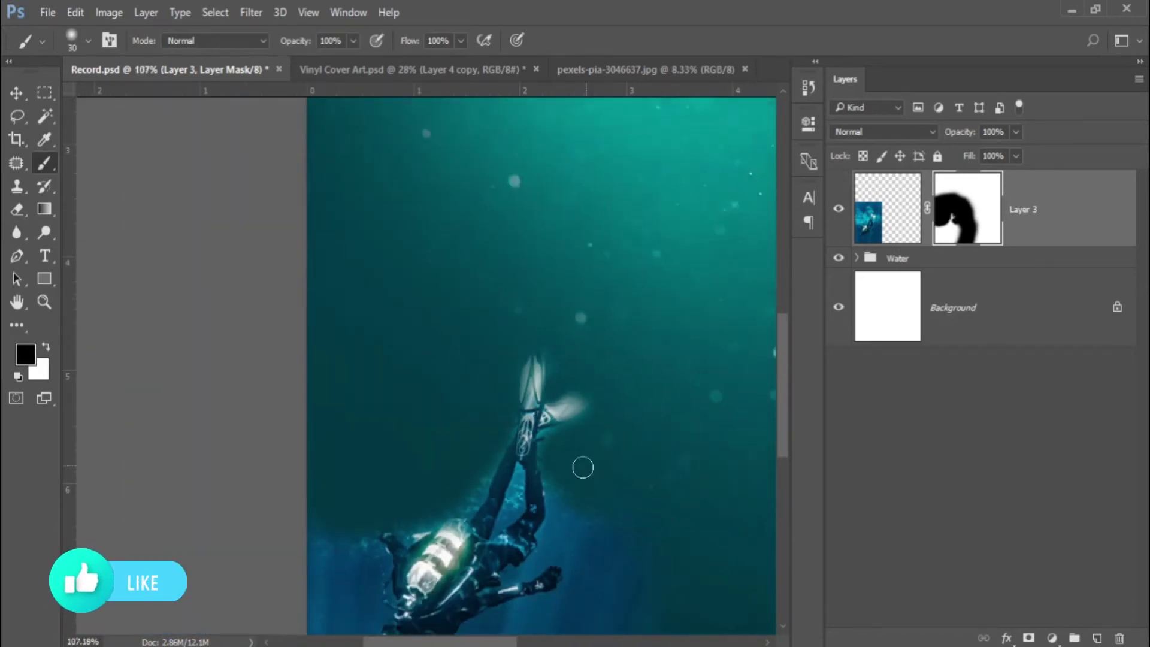
pyautogui.scroll(4, 485, 501)
pyautogui.moveTo(446, 410); pyautogui.dragTo(420, 506)
pyautogui.moveTo(428, 467); pyautogui.dragTo(449, 398)
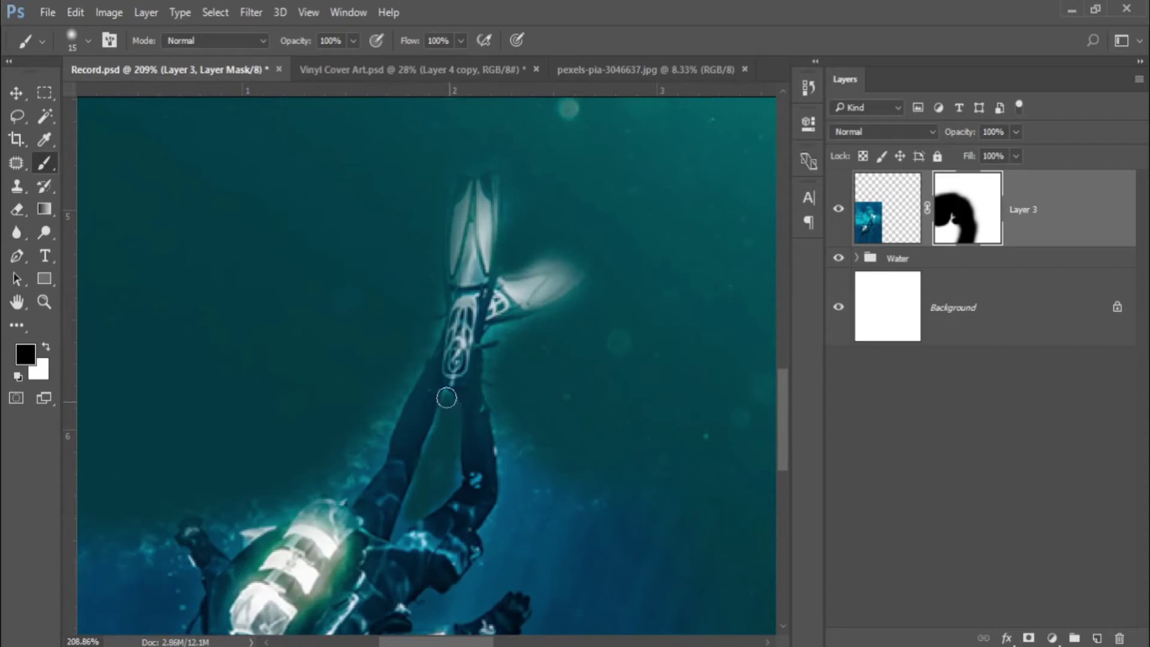
# Enlarge the brush and mask out the water below-left of the diver.
pyautogui.scroll(-2, 413, 512)
pyautogui.scroll(-1, 413, 512)
pyautogui.press(']')
pyautogui.press(']')
pyautogui.scroll(-1, 349, 401)
pyautogui.scroll(2, 538, 497)
pyautogui.press(']')
pyautogui.press(']')
pyautogui.press(']')
pyautogui.press(']')
pyautogui.press(']')
pyautogui.scroll(-2, 554, 498)
pyautogui.press(']')
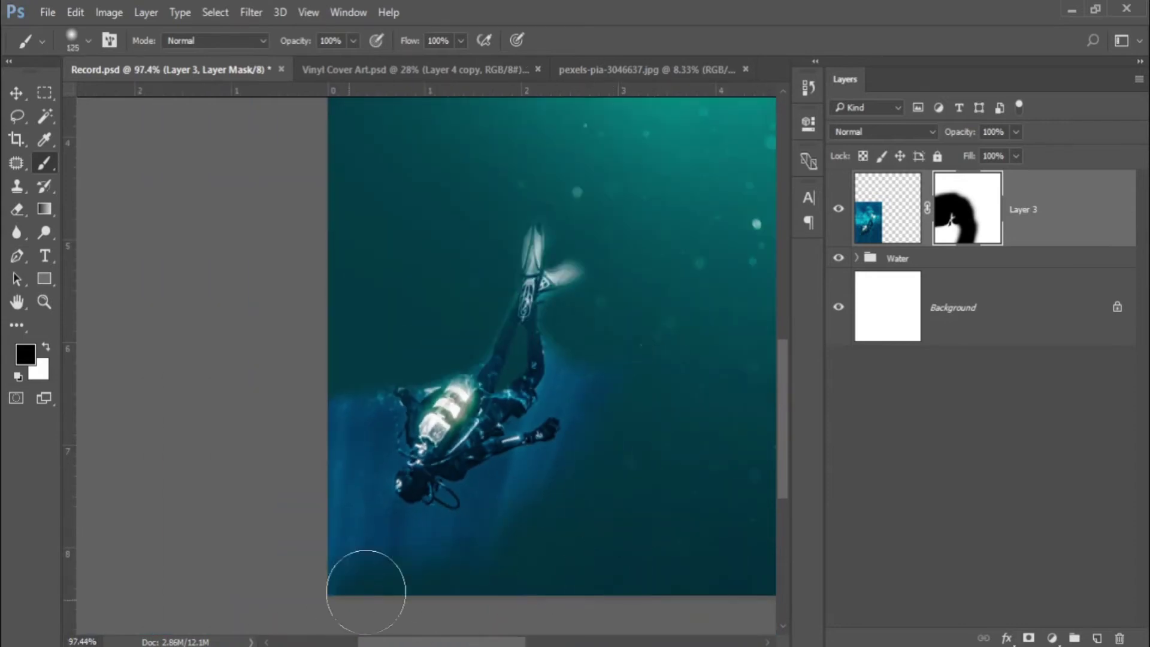
pyautogui.moveTo(367, 586); pyautogui.dragTo(527, 559)
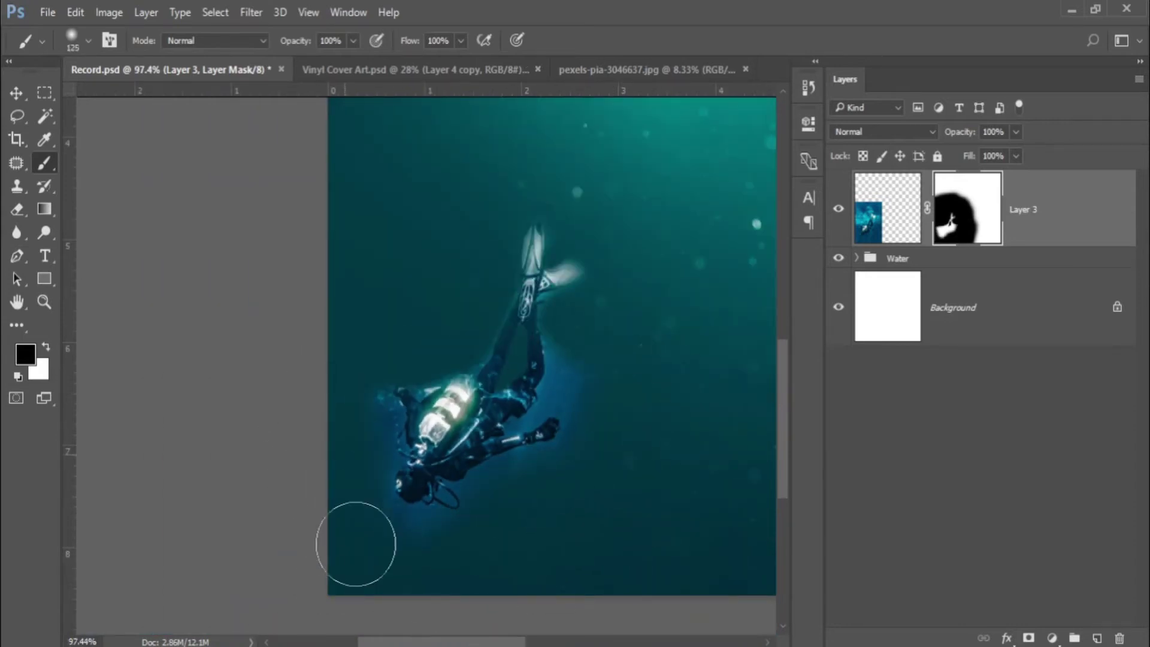
# Mask out the water between the diver's arm and body with a smaller brush.
pyautogui.scroll(2, 347, 533)
pyautogui.press('[')
pyautogui.press('[')
pyautogui.press('[')
pyautogui.press('[')
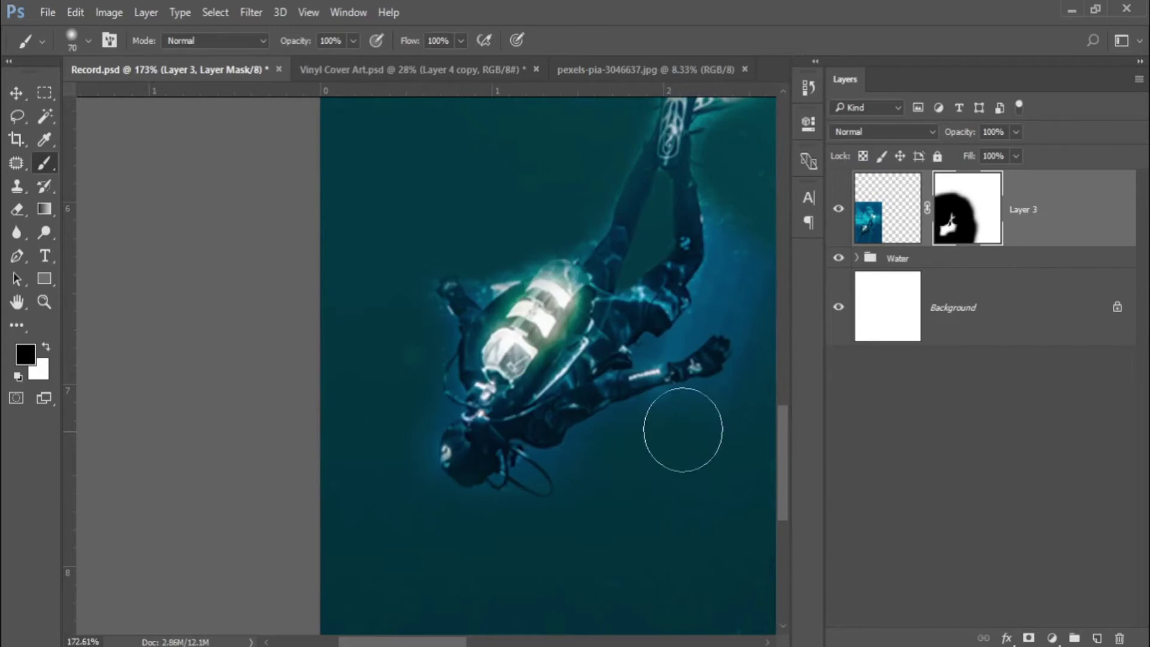
pyautogui.moveTo(683, 429); pyautogui.dragTo(537, 512)
pyautogui.scroll(1, 491, 455)
pyautogui.press('[')
pyautogui.press('[')
pyautogui.press('[')
pyautogui.press('[')
pyautogui.moveTo(519, 401); pyautogui.dragTo(528, 404)
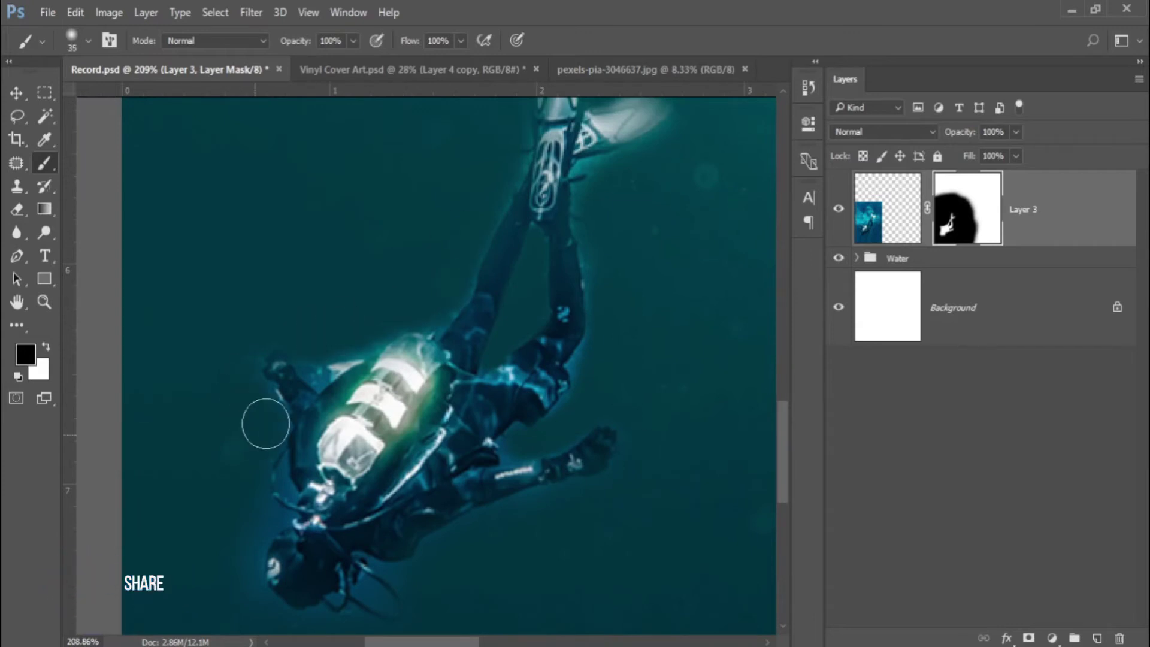
pyautogui.scroll(-2, 232, 530)
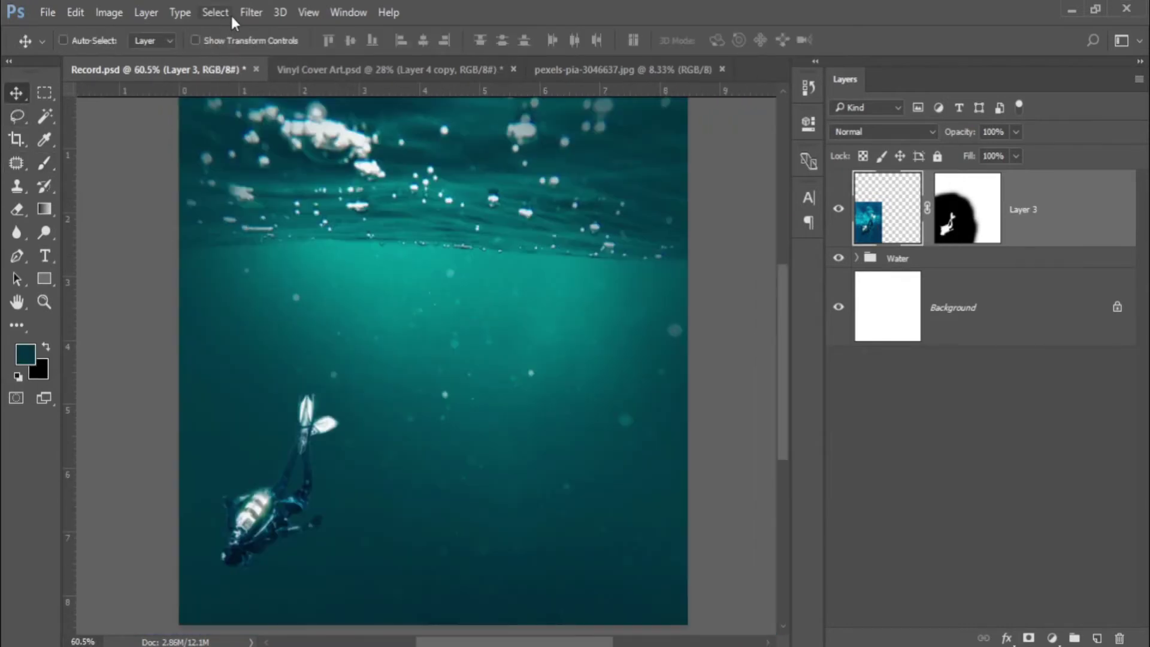
# Apply the Camera Raw Filter to the diver layer with Temperature +2 and Exposure -0.30.
pyautogui.click(243, 13)
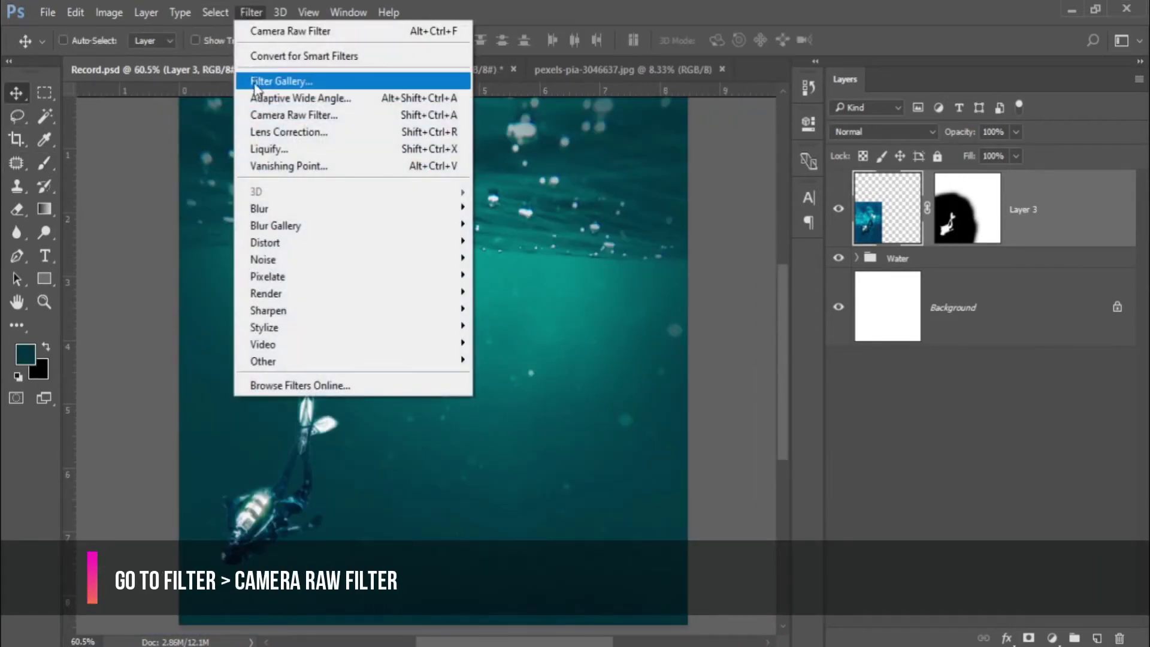
pyautogui.click(263, 114)
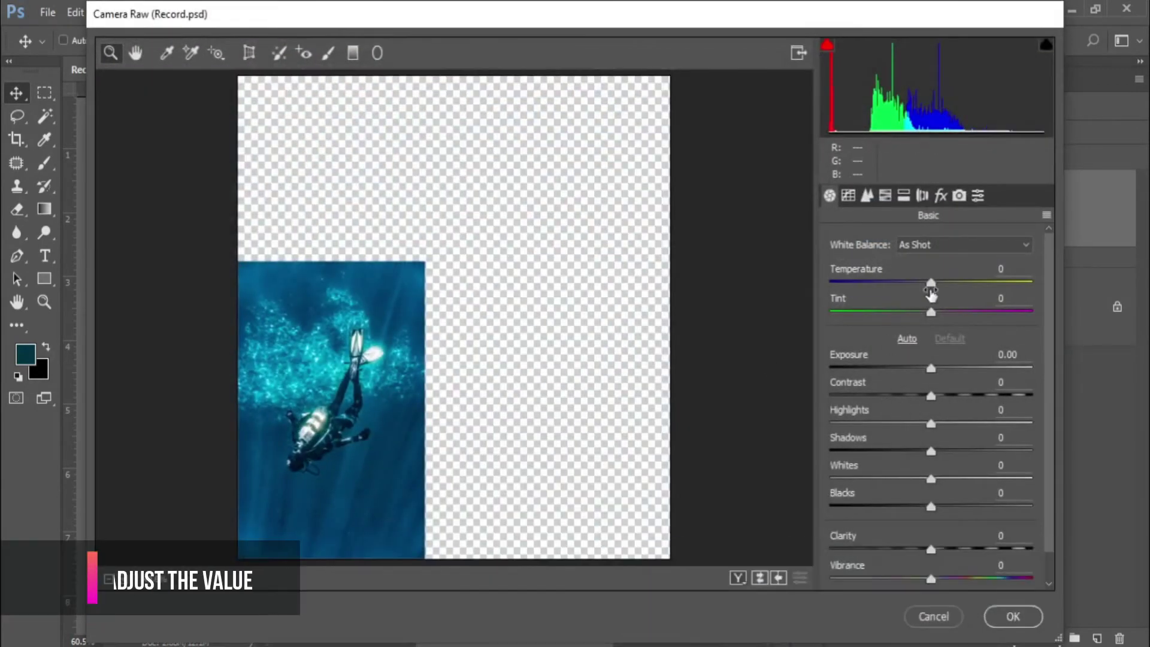
pyautogui.moveTo(930, 283)
pyautogui.mouseDown()
pyautogui.moveTo(940, 283)
pyautogui.moveTo(925, 321)
pyautogui.mouseUp()
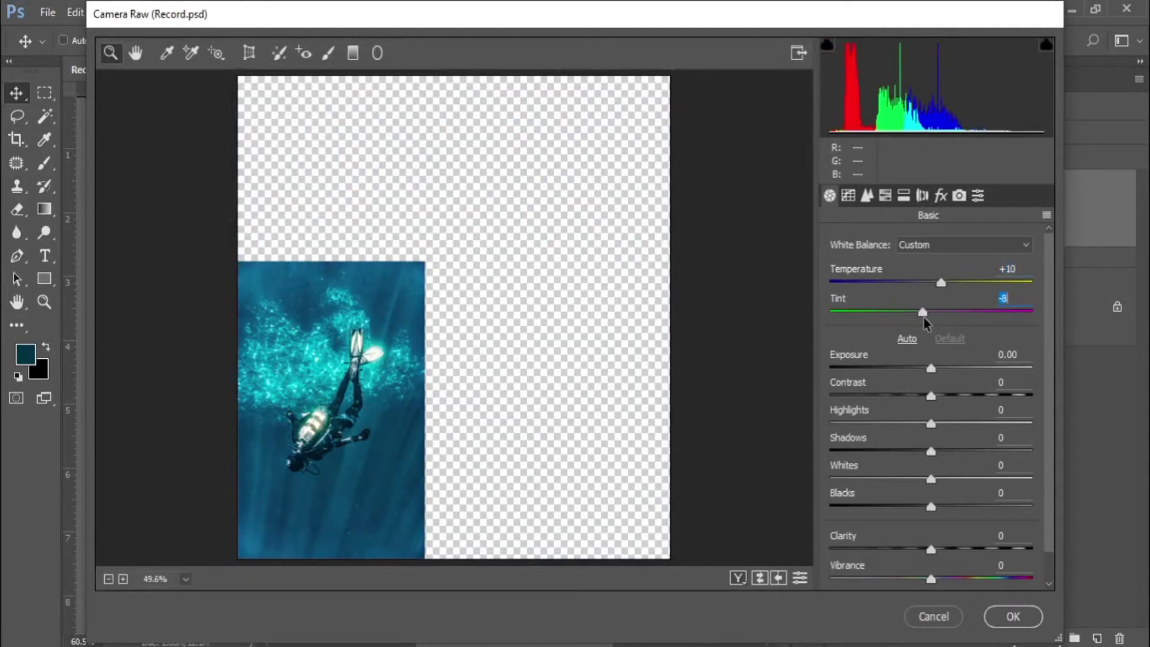
pyautogui.moveTo(941, 284); pyautogui.dragTo(933, 283)
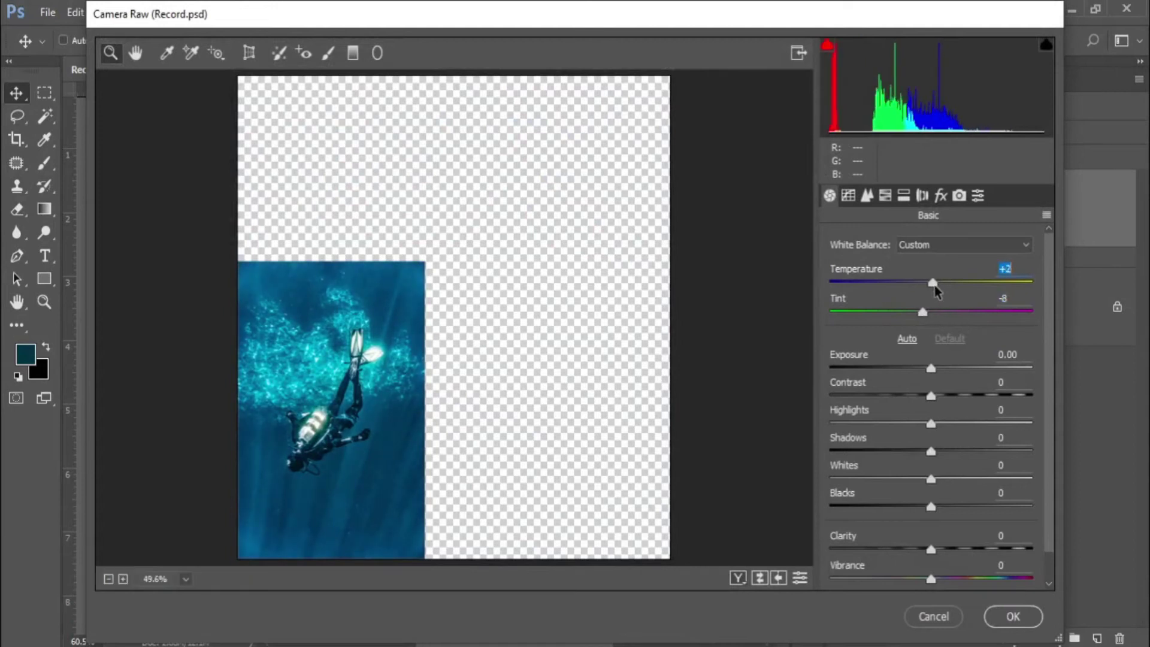
pyautogui.moveTo(931, 368); pyautogui.dragTo(938, 395)
# Set Contrast +2, Blacks -5, Saturation +28, Tint -19, nudge Exposure lower, and apply.
pyautogui.scroll(-1, 931, 554)
pyautogui.click(931, 553)
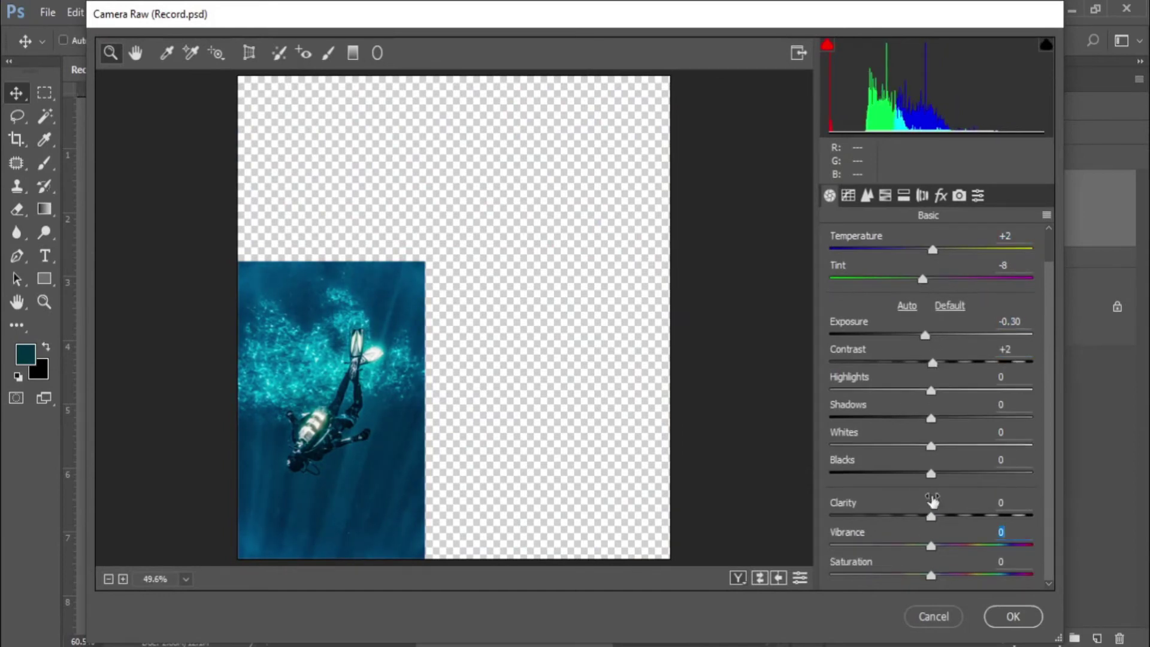
pyautogui.moveTo(932, 477); pyautogui.dragTo(927, 479)
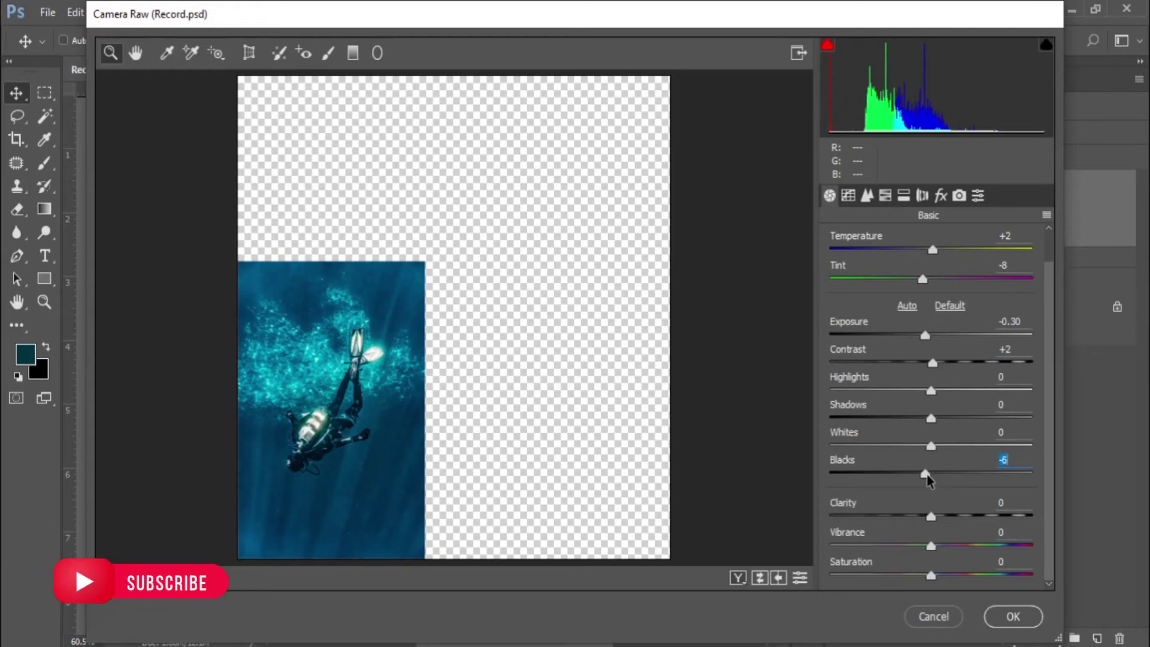
pyautogui.moveTo(931, 576); pyautogui.dragTo(963, 579)
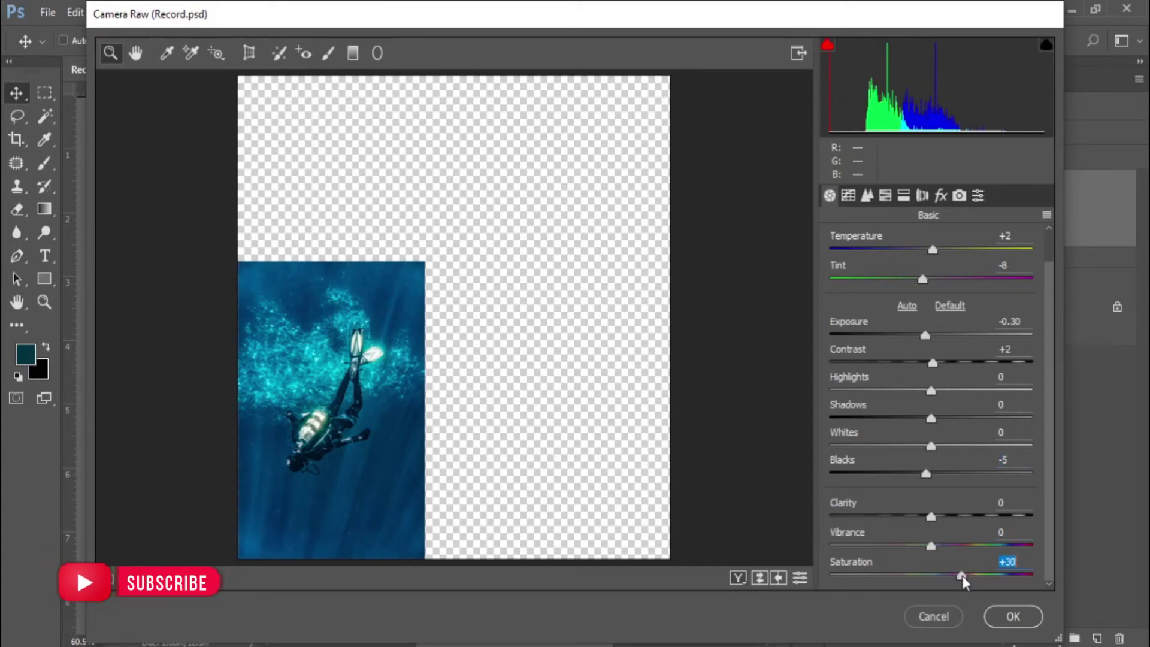
pyautogui.moveTo(922, 279); pyautogui.dragTo(912, 280)
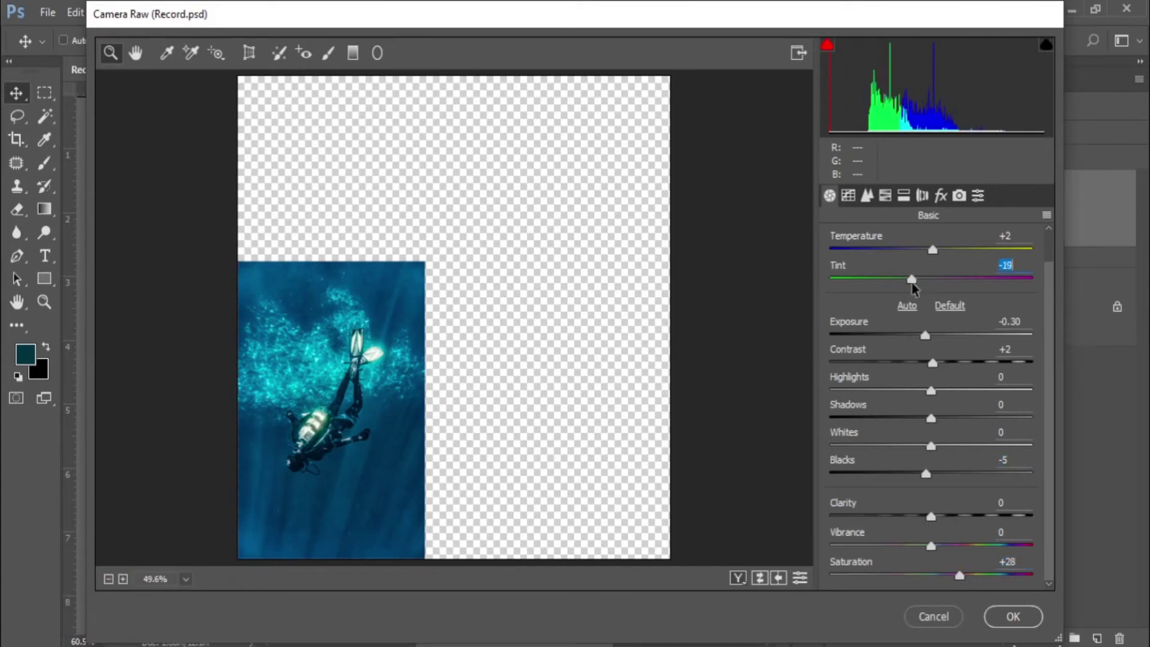
pyautogui.moveTo(925, 335); pyautogui.dragTo(924, 336)
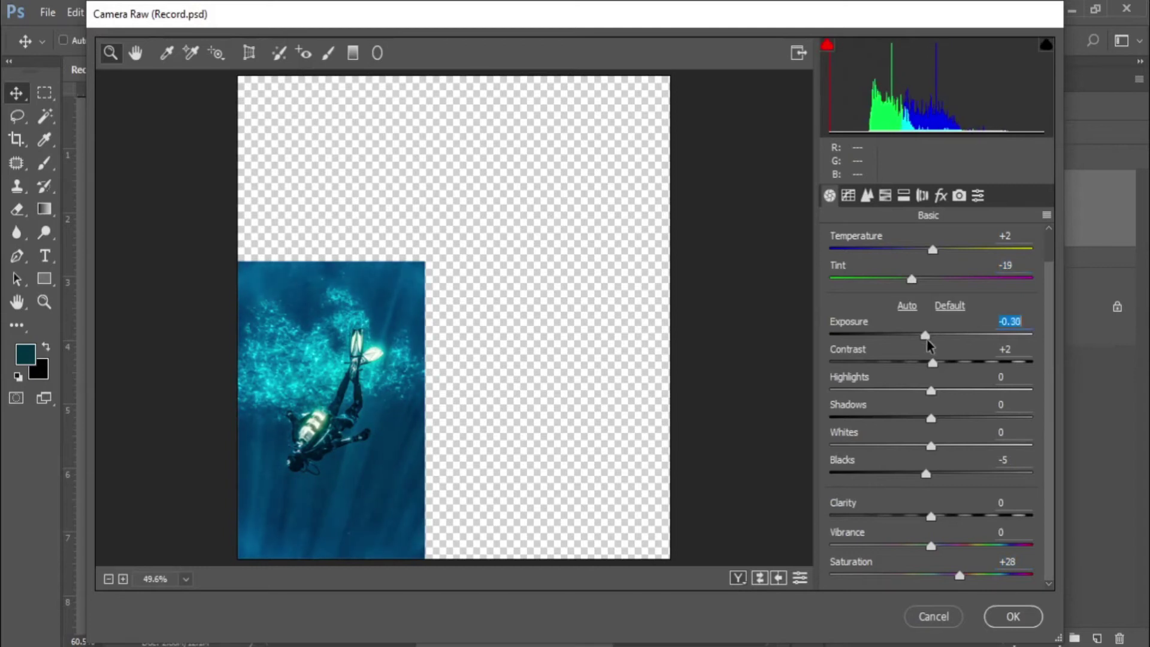
pyautogui.click(1010, 617)
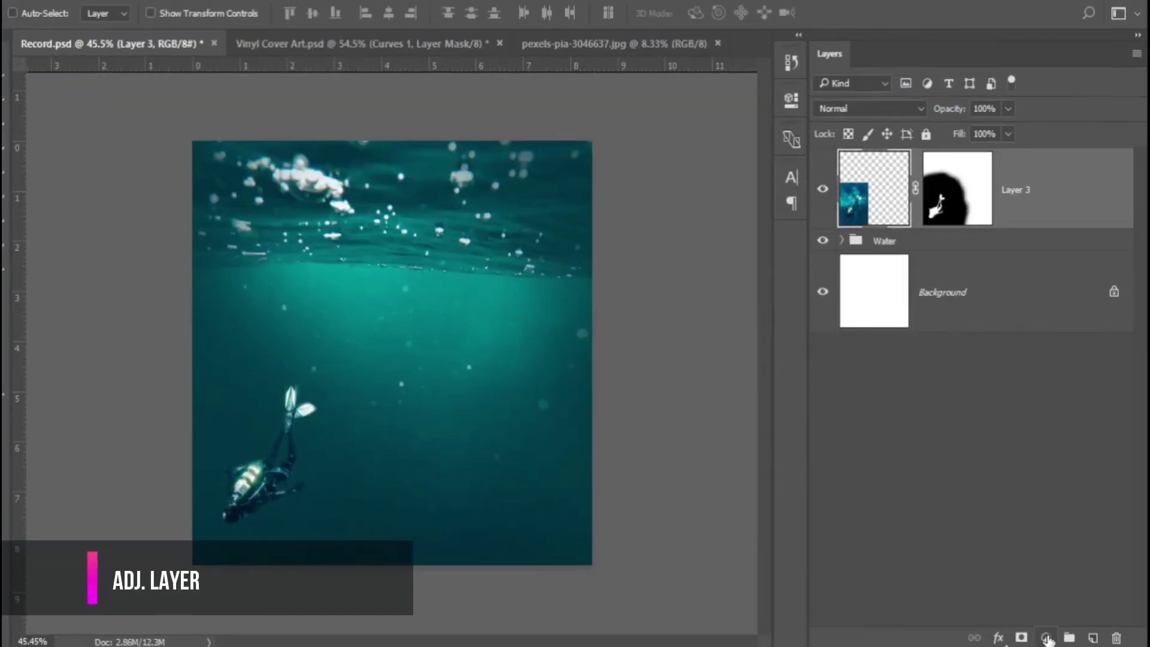
# Add a Color Balance adjustment layer with midtone values 34, -12 and -22.
pyautogui.click(1052, 638)
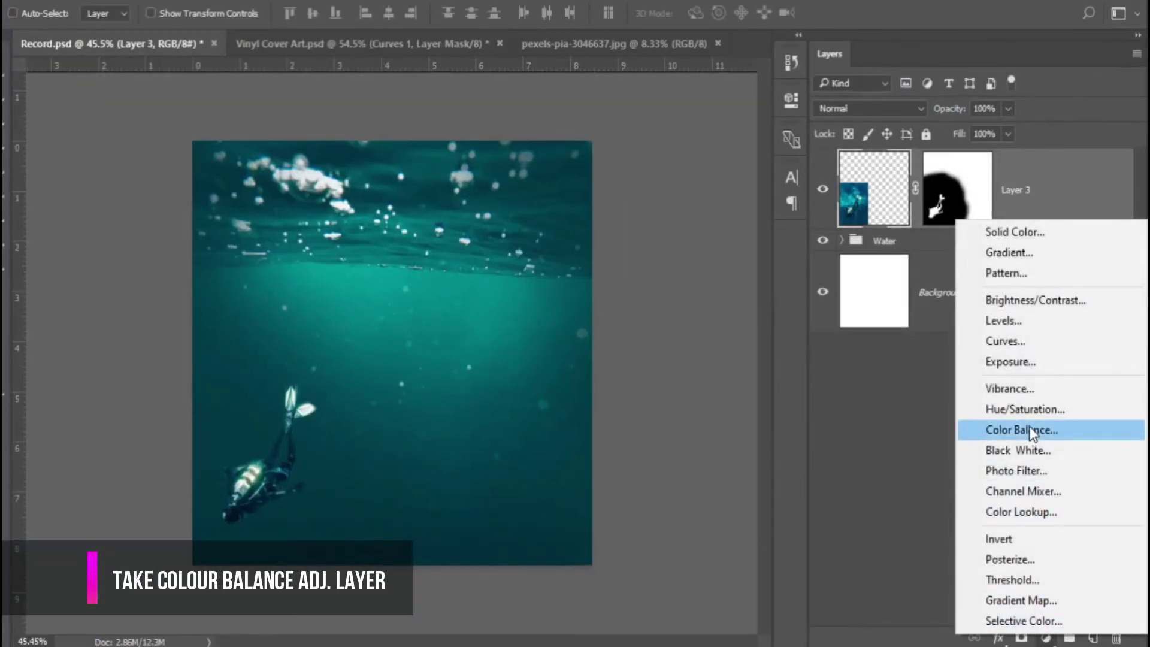
pyautogui.click(1025, 429)
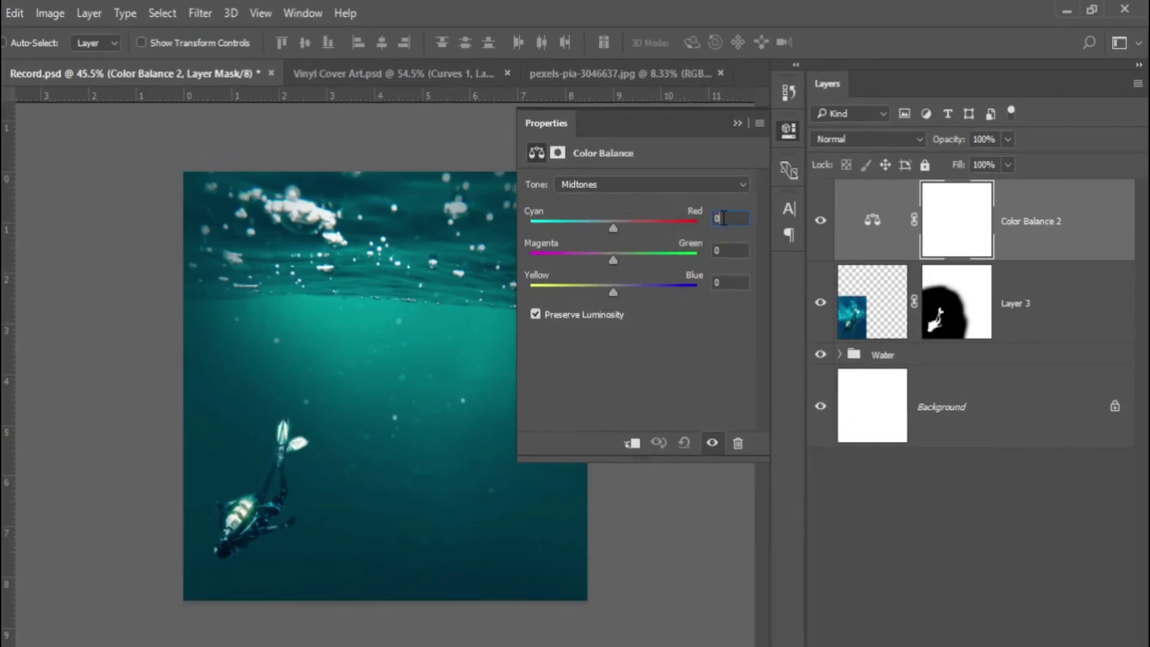
pyautogui.press('BackSpace')
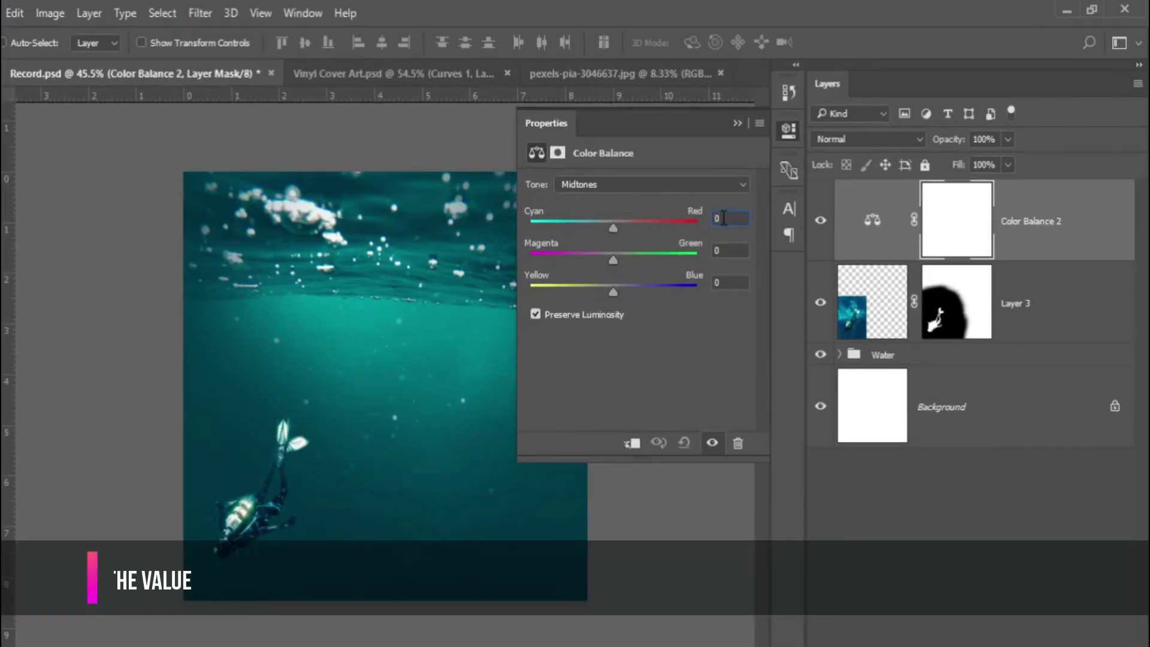
pyautogui.write('-34')
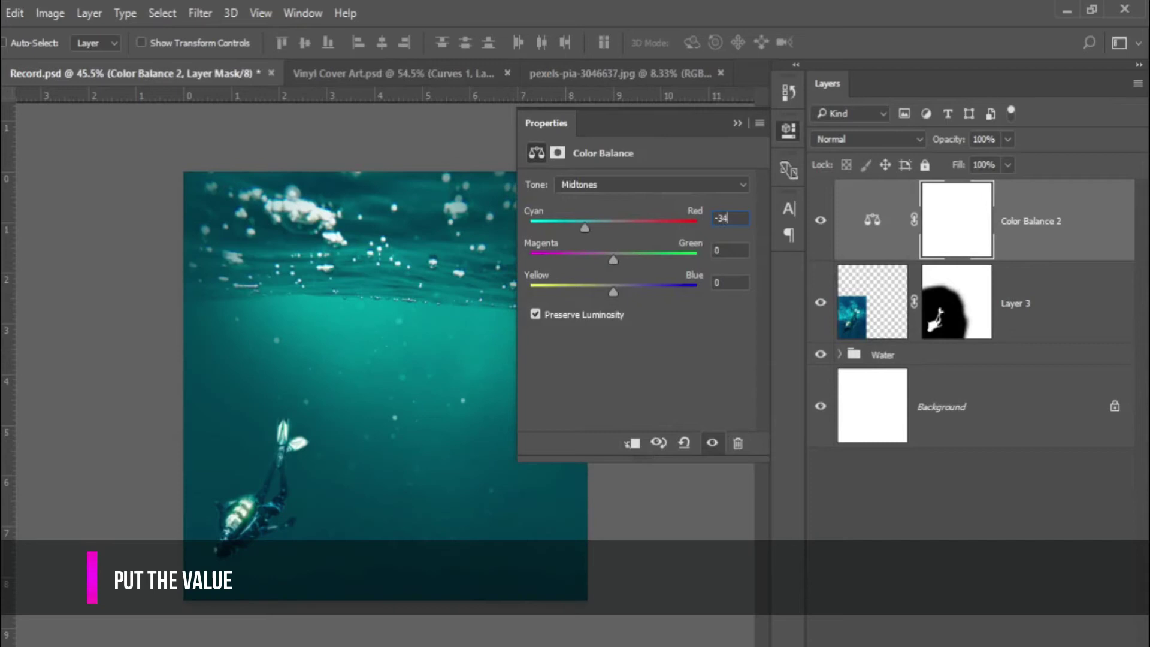
pyautogui.press('Tab')
pyautogui.write('-12')
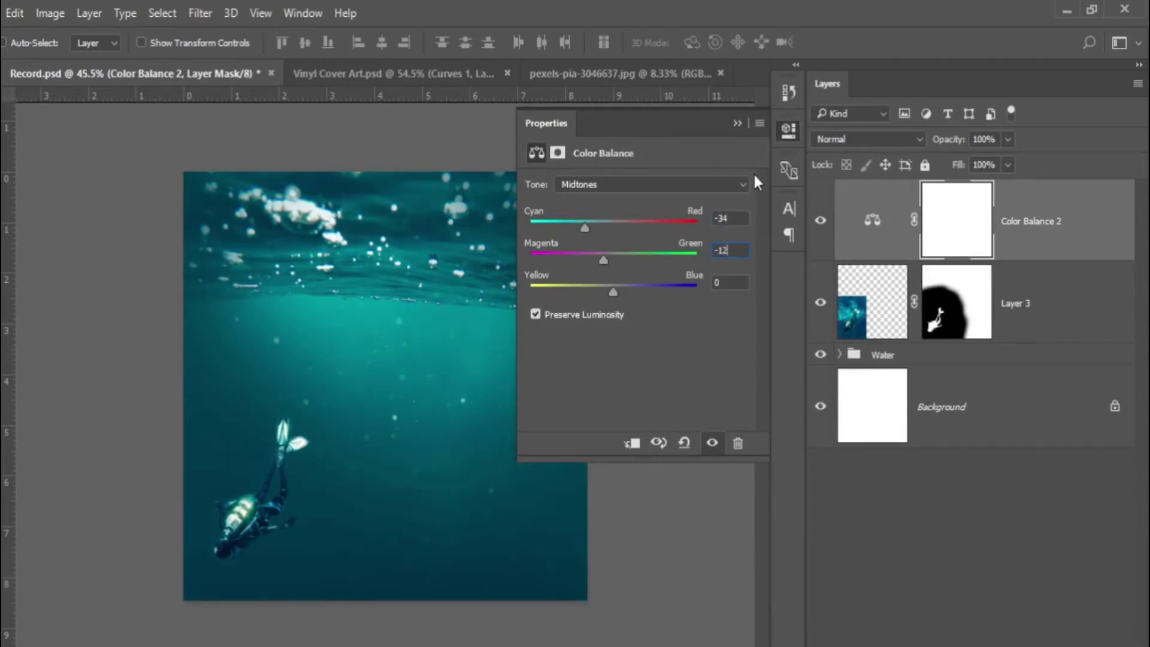
pyautogui.press('Tab')
pyautogui.write('-2')
pyautogui.write('2')
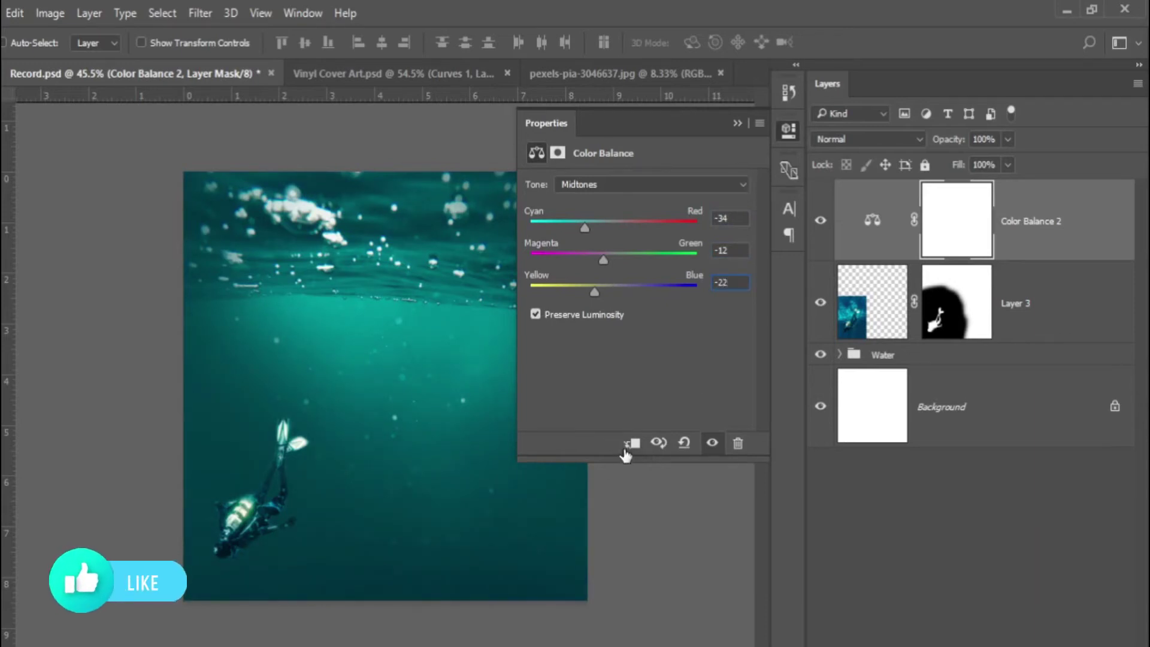
# Clip the Color Balance to the diver layer and set shadows to -34/-12/-36.
pyautogui.click(629, 446)
pyautogui.click(611, 186)
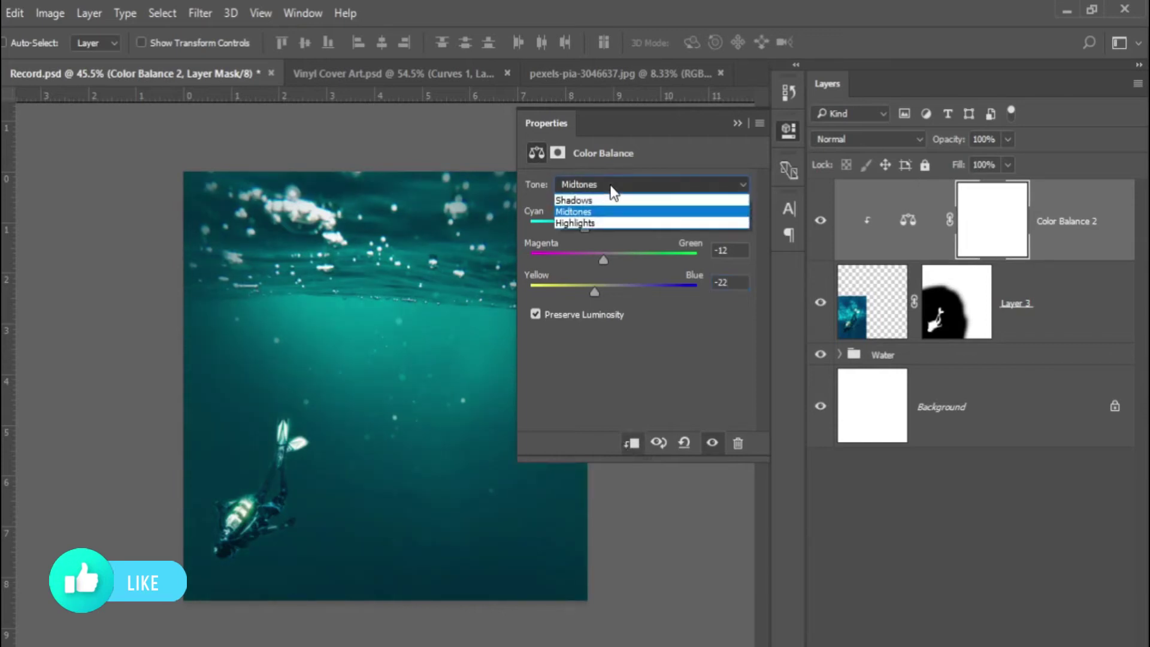
pyautogui.click(590, 200)
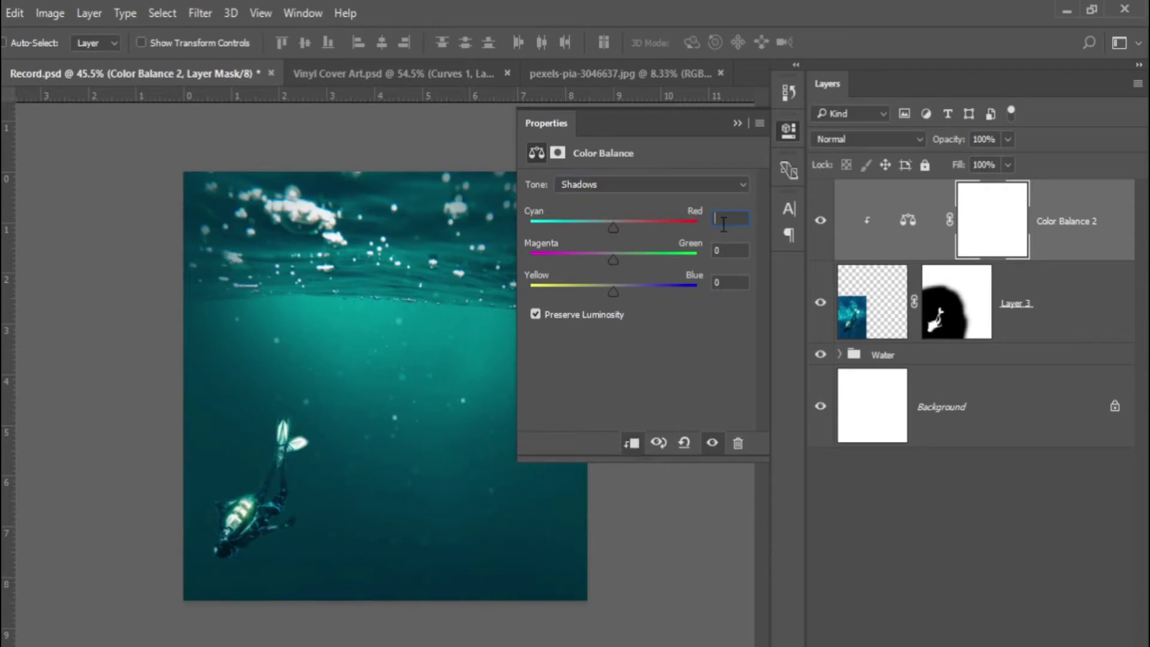
pyautogui.write('-34')
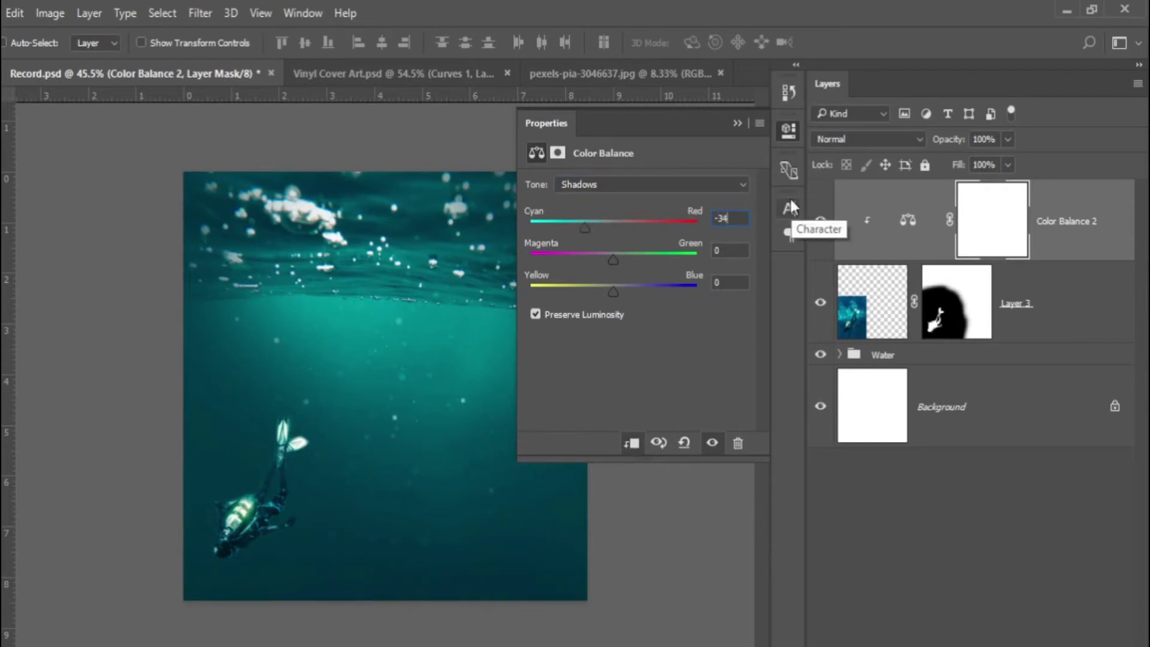
pyautogui.press('Tab')
pyautogui.write('-12')
pyautogui.write('-36')
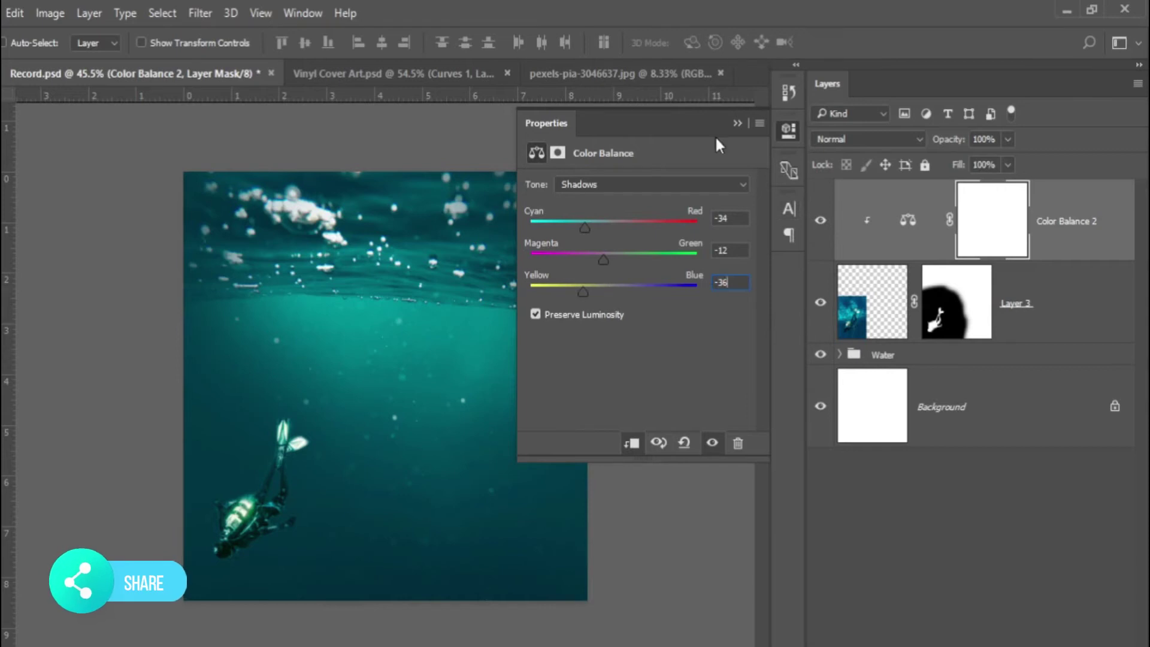
# Switch the Color Balance tone to Highlights and edit the cyan–red value.
pyautogui.click(688, 190)
pyautogui.click(644, 222)
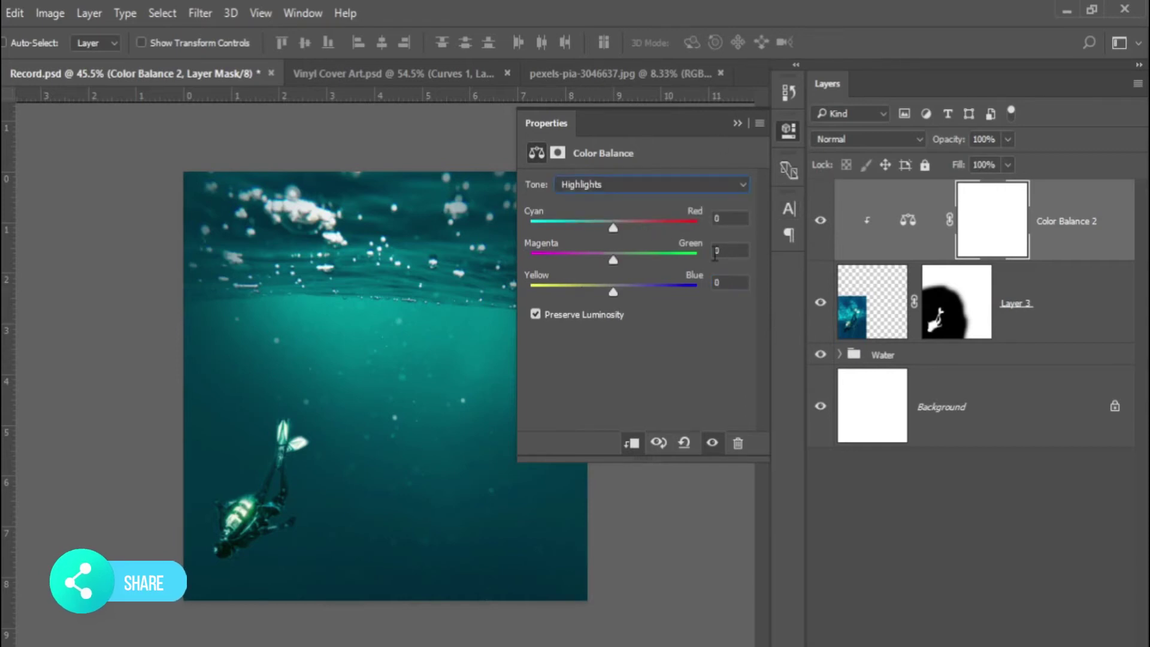
pyautogui.click(746, 220)
pyautogui.write('-9')
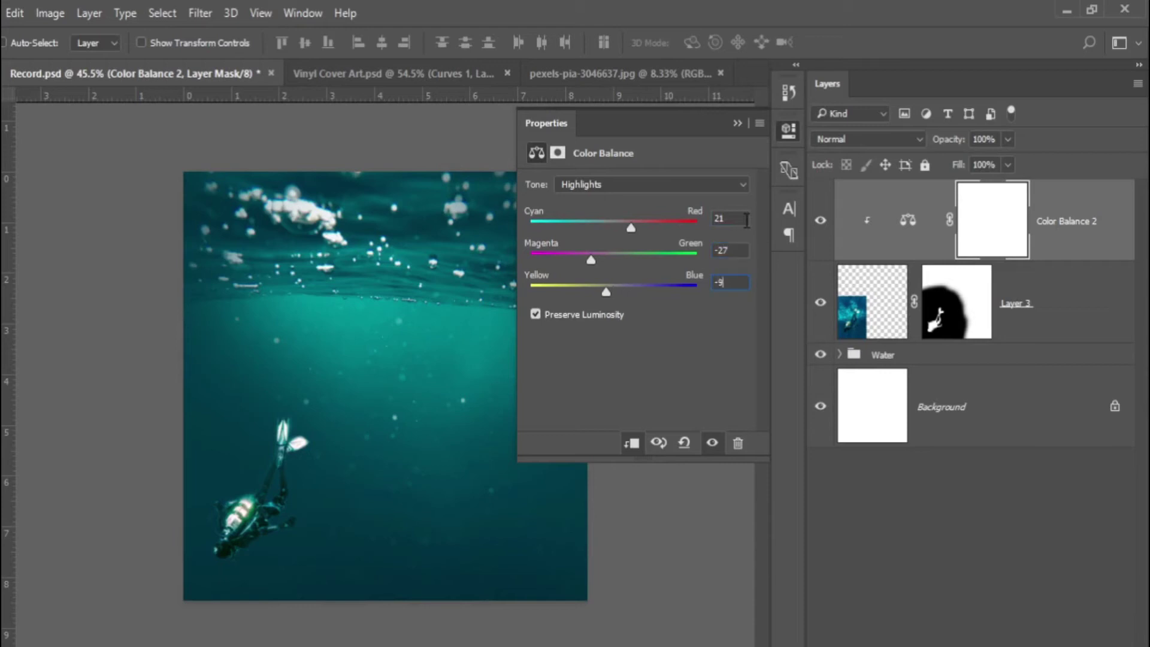
# Add a Hue/Saturation layer set to Hue -2, Saturation -8, Lightness -15.
pyautogui.click(737, 123)
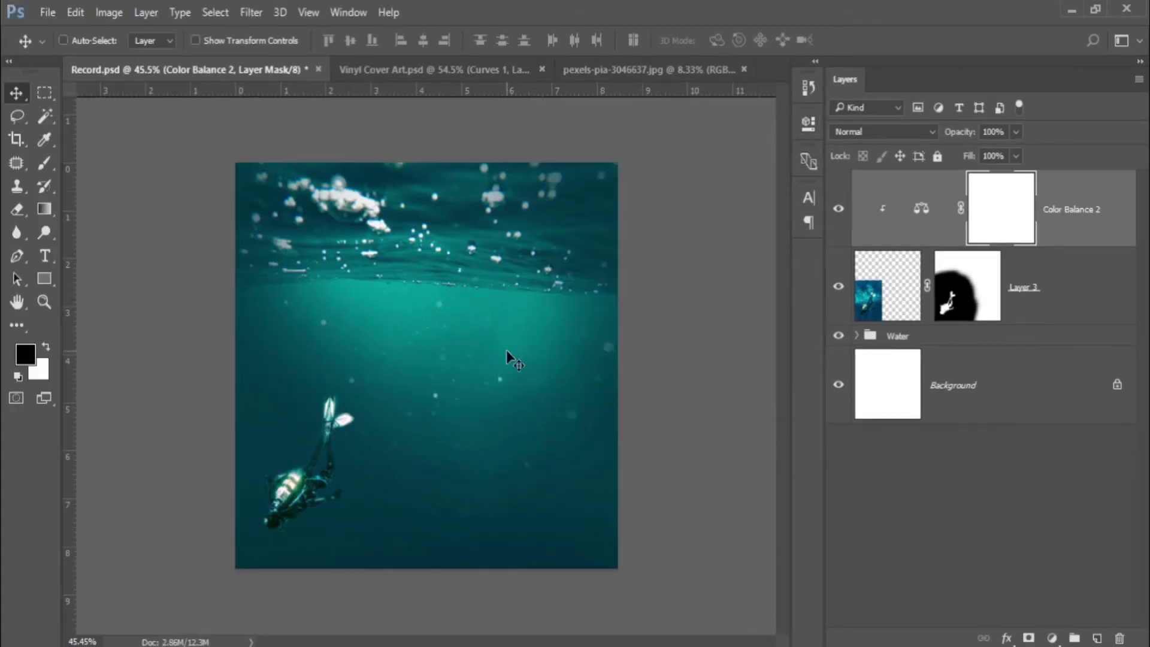
pyautogui.click(1051, 638)
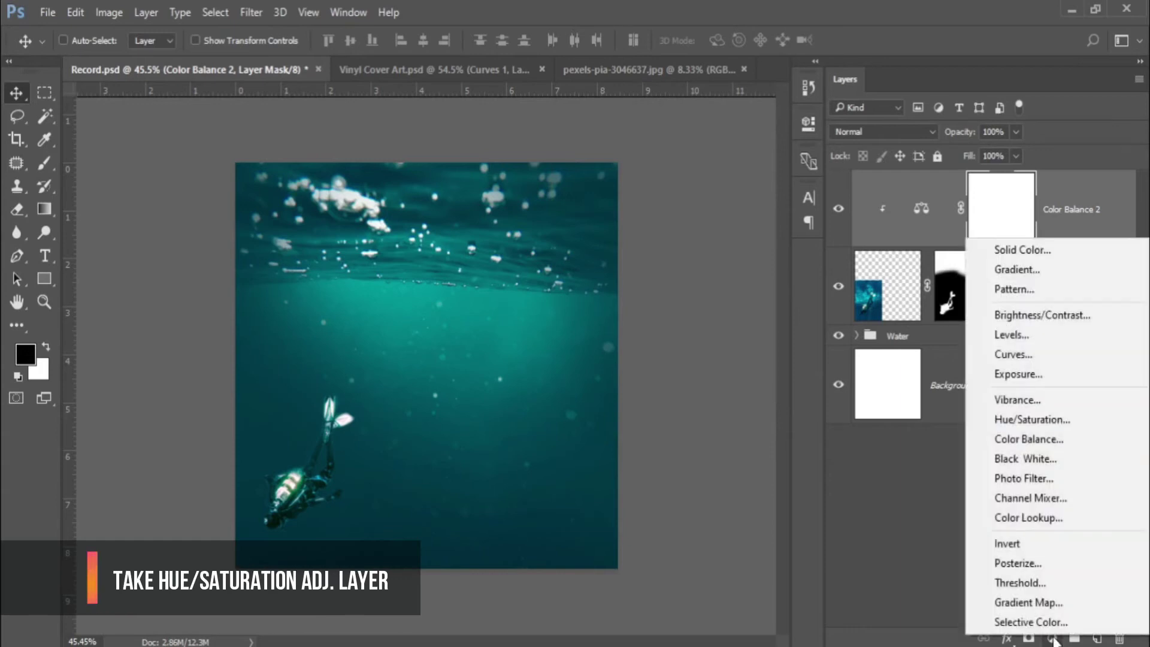
pyautogui.click(1018, 419)
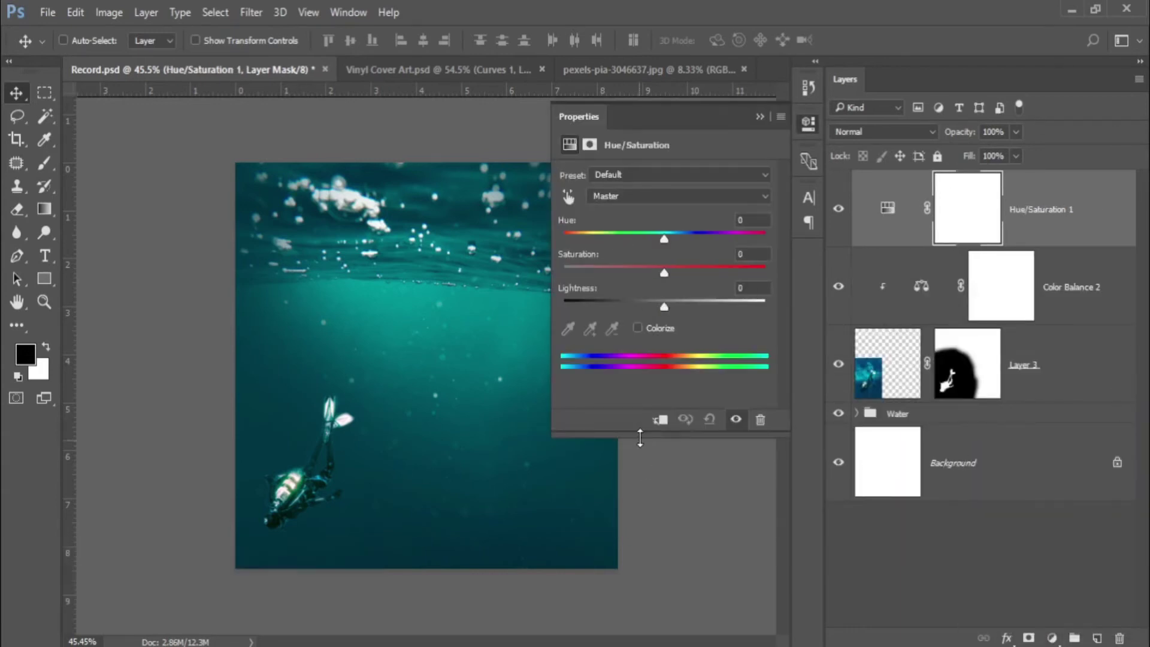
pyautogui.moveTo(664, 238); pyautogui.dragTo(644, 251)
pyautogui.click(734, 265)
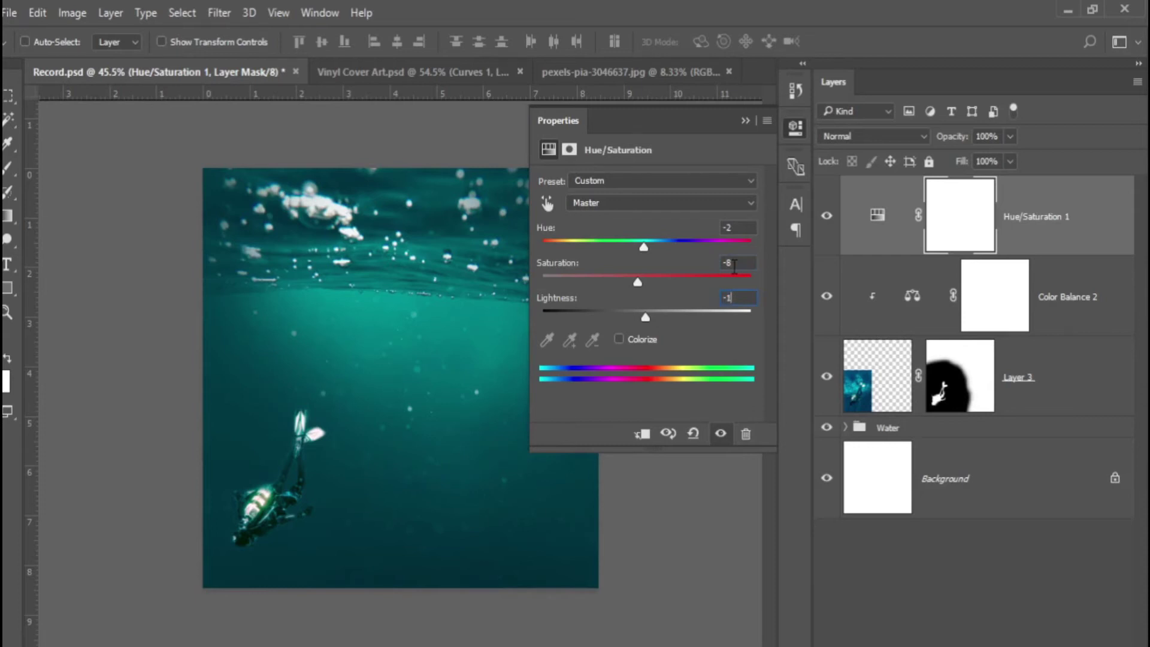
pyautogui.write('5')
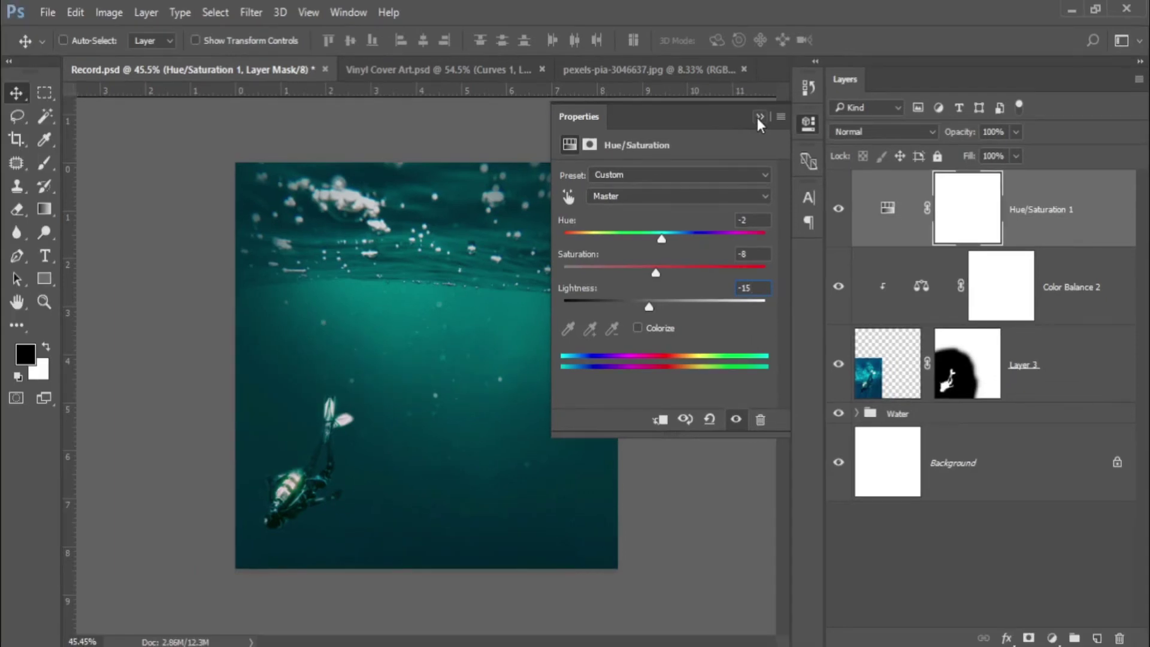
pyautogui.click(745, 121)
pyautogui.click(1052, 636)
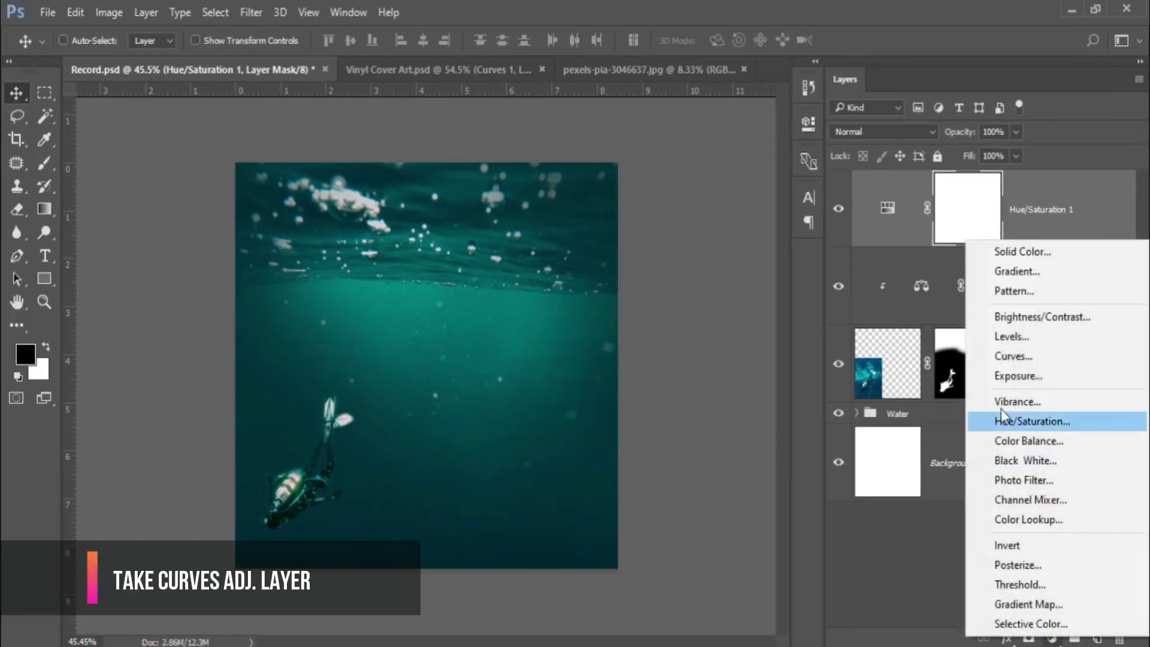
# Add a Curves layer and clip both Curves 2 and Hue/Saturation 1 to the diver layer.
pyautogui.click(997, 357)
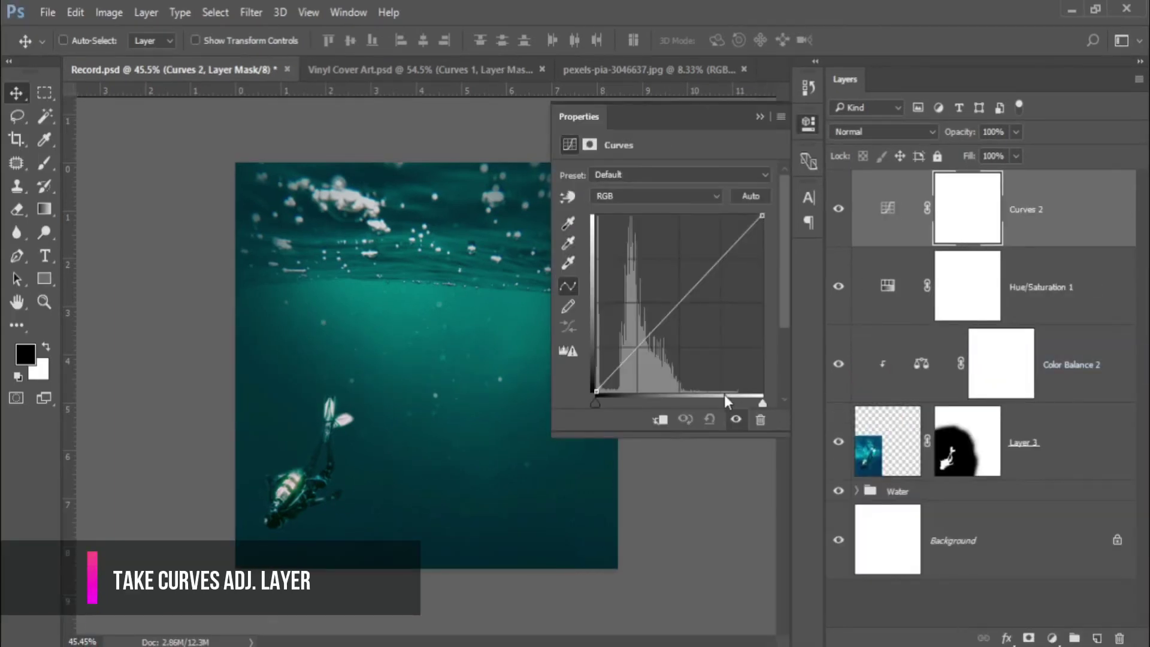
pyautogui.click(660, 421)
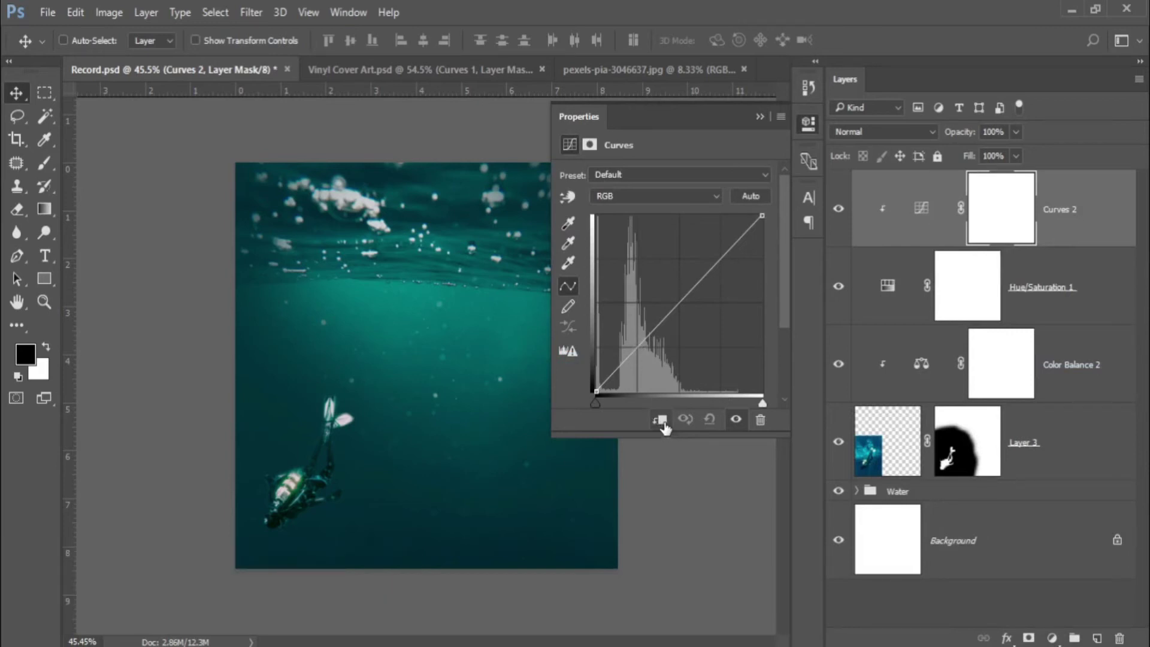
pyautogui.click(887, 298)
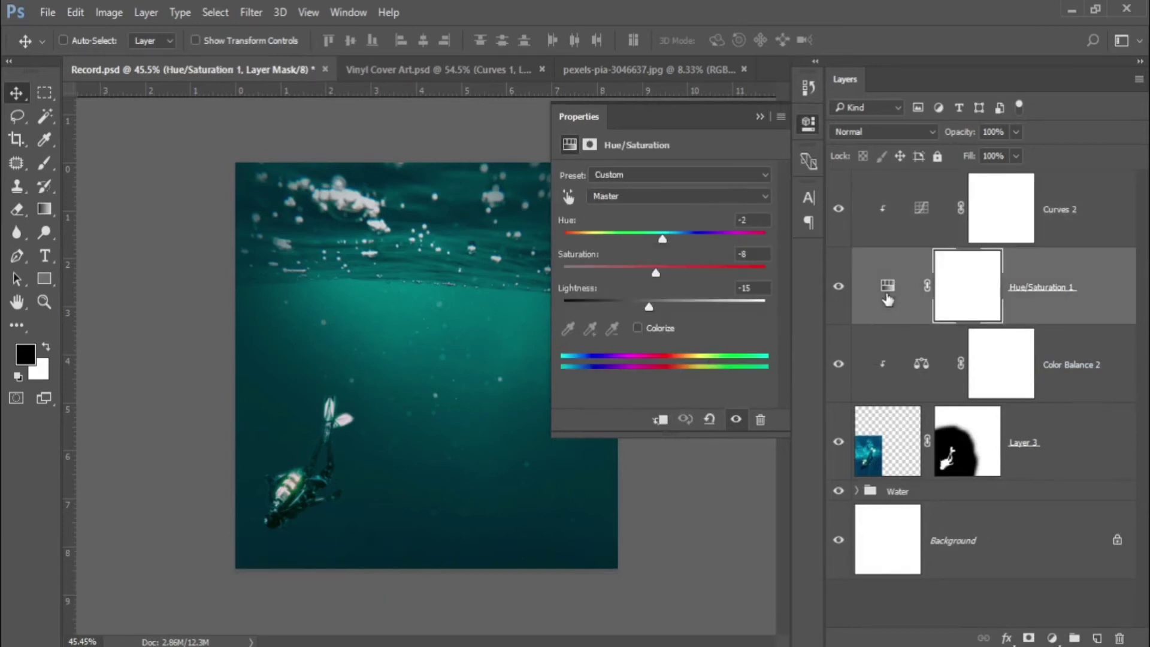
pyautogui.click(659, 420)
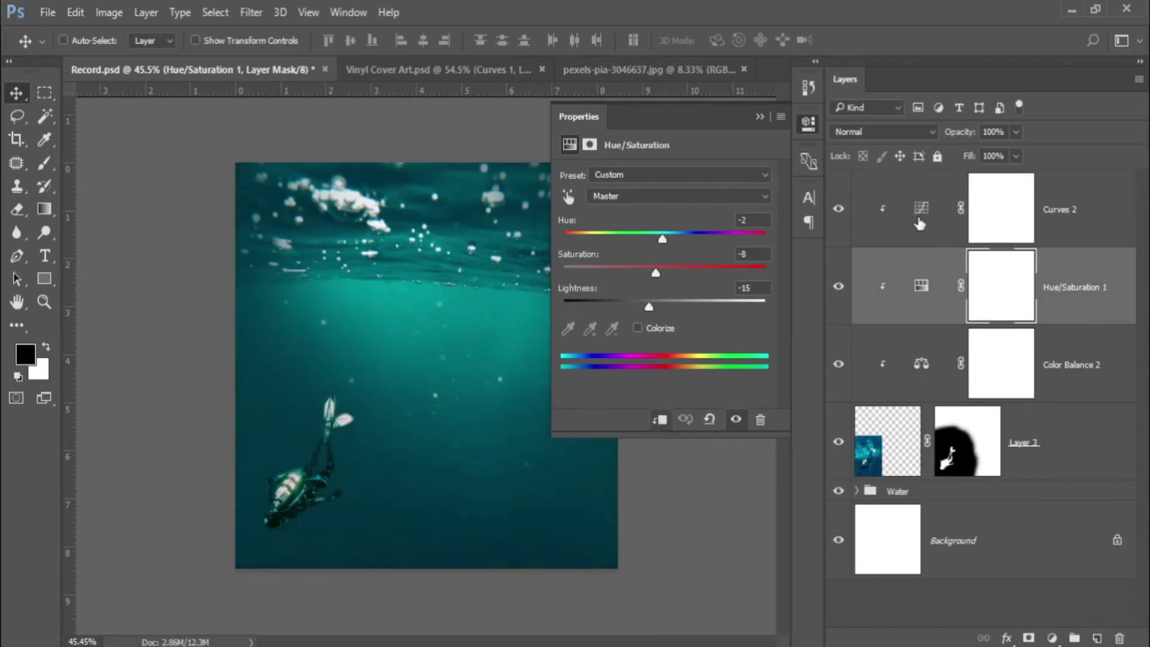
# Bend the Curves 2 curve gently with a raised lower point and lifted upper point.
pyautogui.click(919, 224)
pyautogui.moveTo(617, 356); pyautogui.dragTo(617, 357)
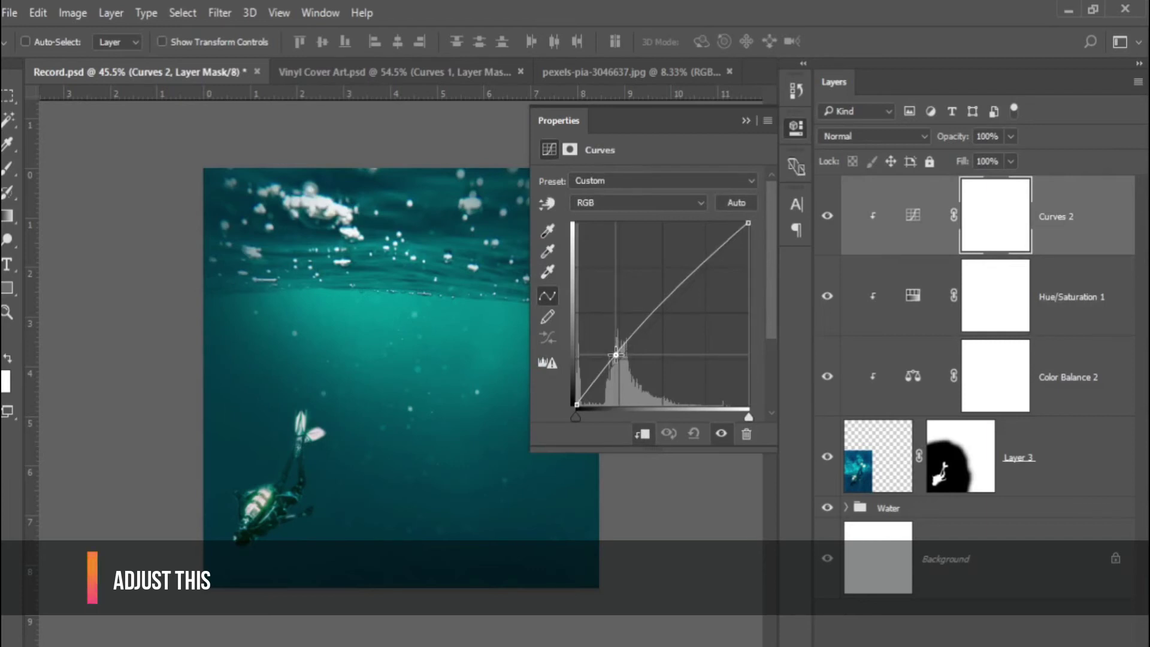
pyautogui.moveTo(675, 301); pyautogui.dragTo(678, 304)
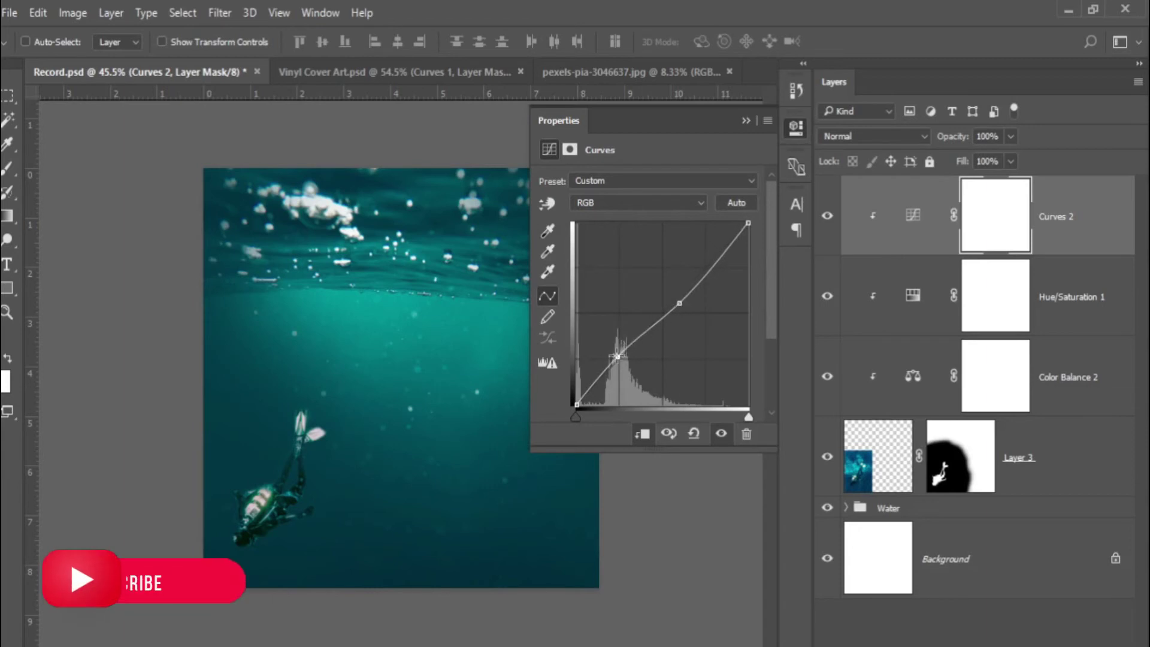
pyautogui.moveTo(680, 305); pyautogui.dragTo(682, 302)
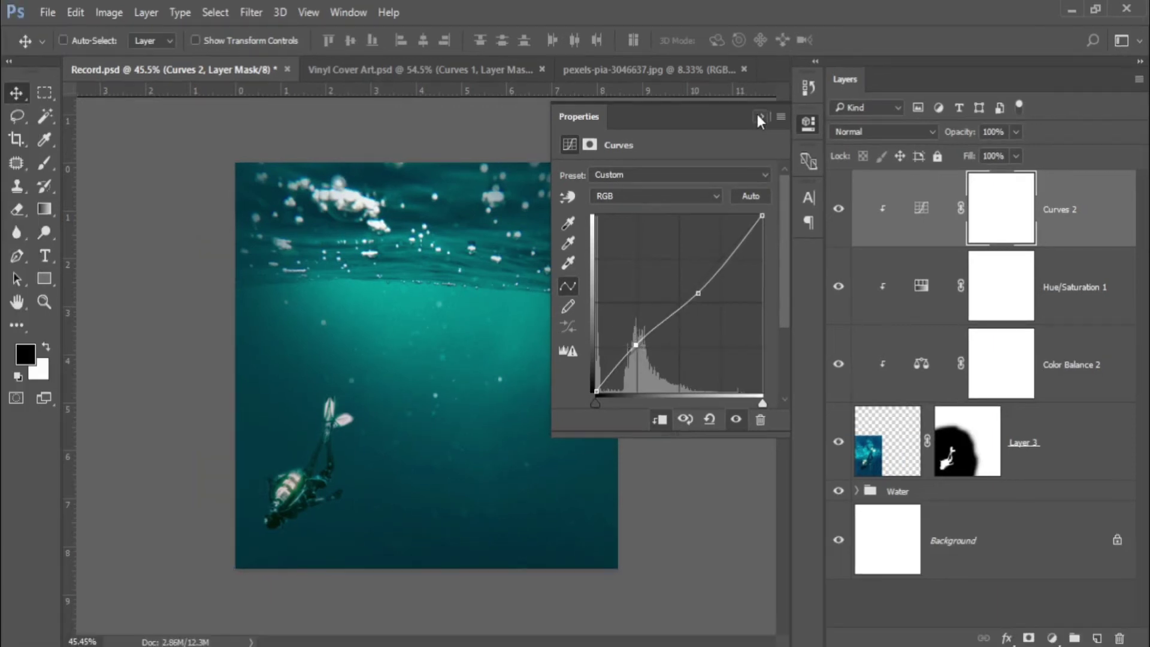
pyautogui.click(756, 114)
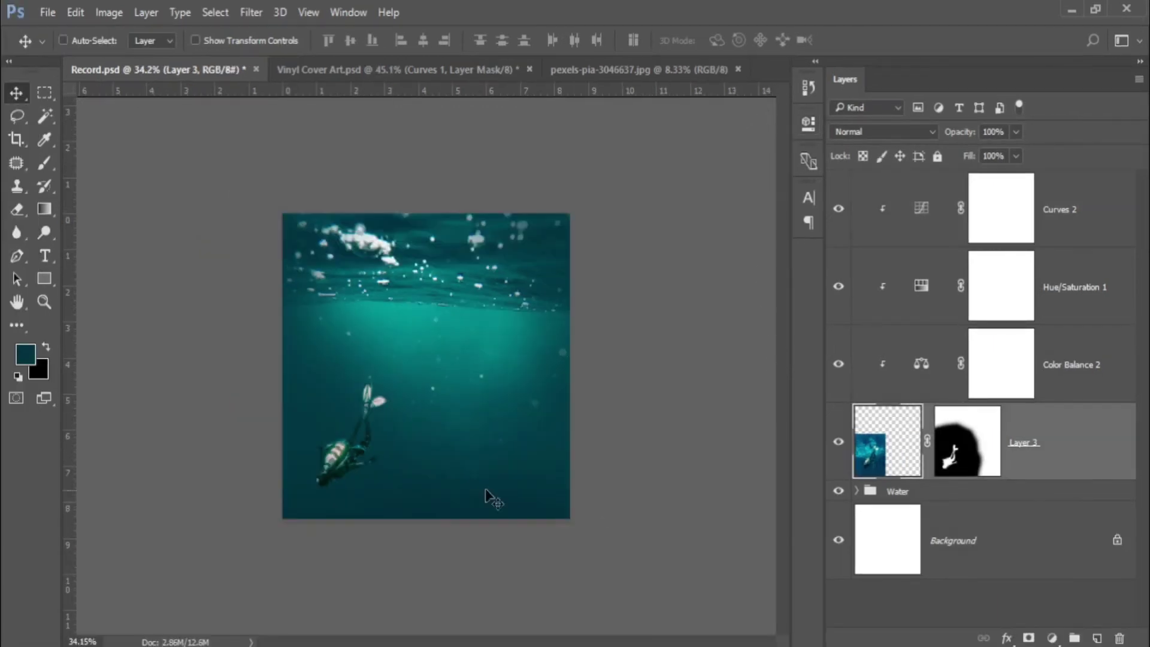
# Set up a 250 px white brush on Layer 3's mask.
pyautogui.click(966, 441)
pyautogui.press('d')
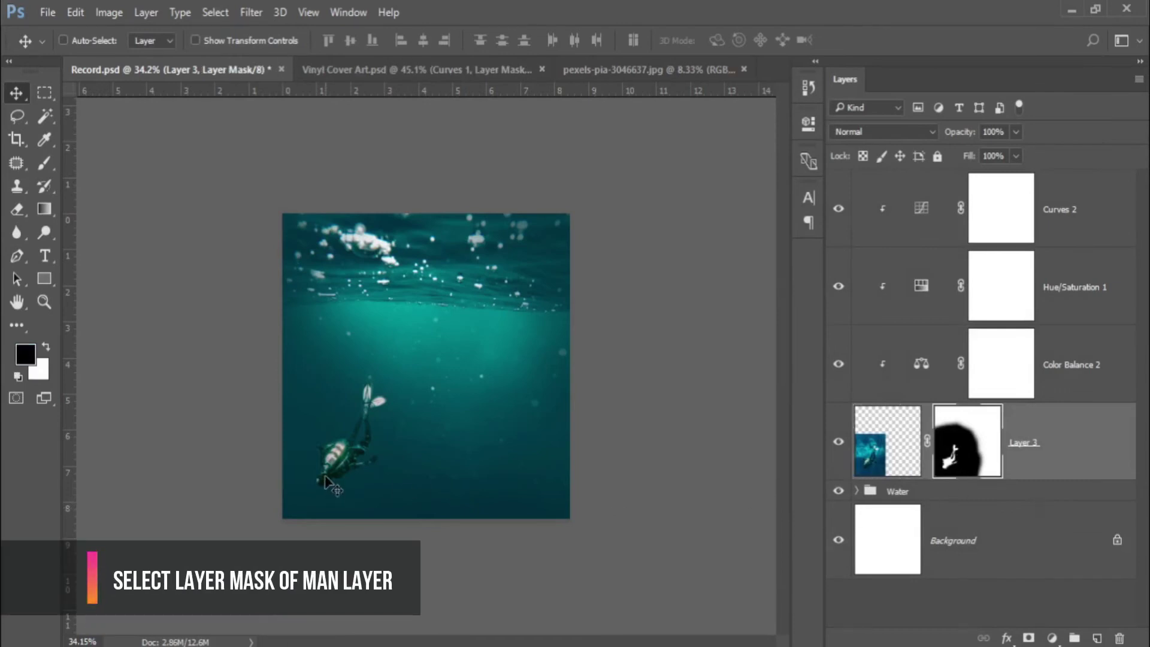
pyautogui.press('b')
pyautogui.press(']')
pyautogui.press(']')
pyautogui.press(']')
pyautogui.press(']')
pyautogui.press(']')
pyautogui.press(']')
pyautogui.press(']')
pyautogui.press(']')
pyautogui.press(']')
pyautogui.press(']')
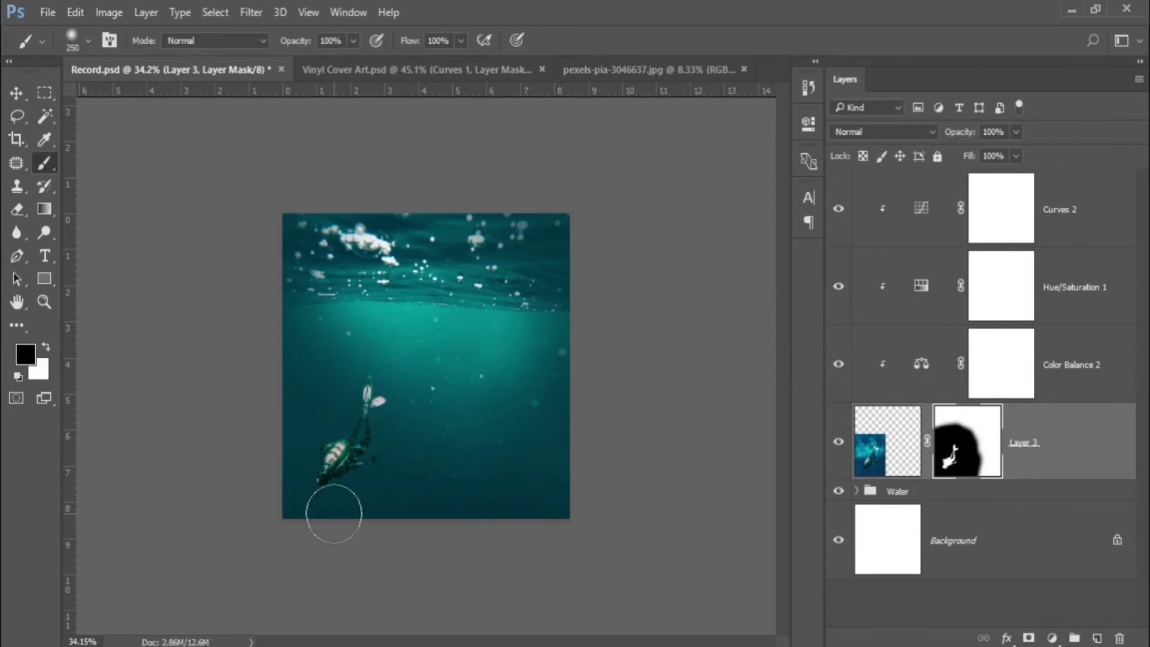
pyautogui.press('x')
# Paint white light streaks on the mask along the image's lower-left corner and edge.
pyautogui.moveTo(315, 521); pyautogui.dragTo(289, 517)
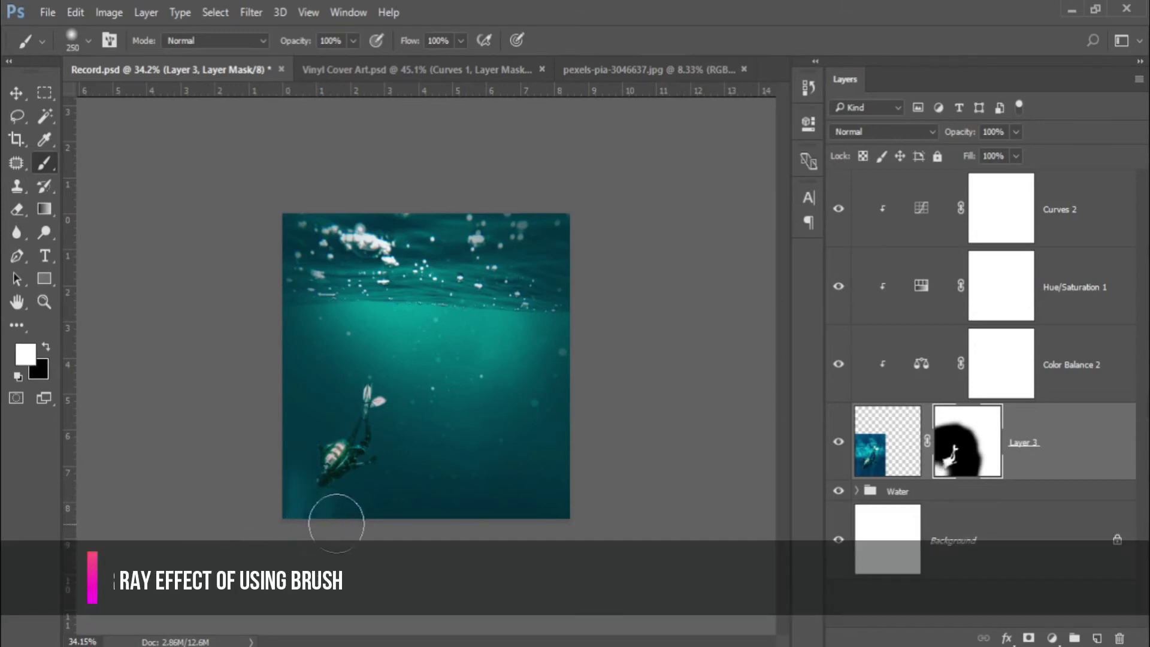
pyautogui.moveTo(274, 508); pyautogui.dragTo(264, 470)
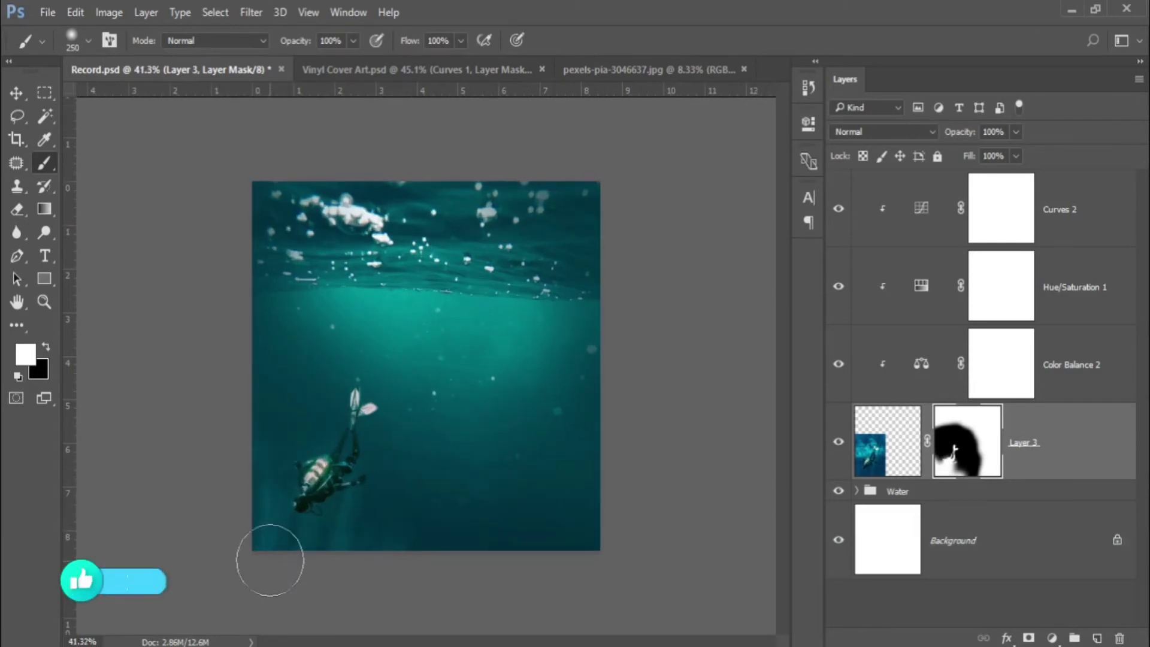
pyautogui.scroll(1, 299, 515)
pyautogui.scroll(2, 255, 600)
pyautogui.press('x')
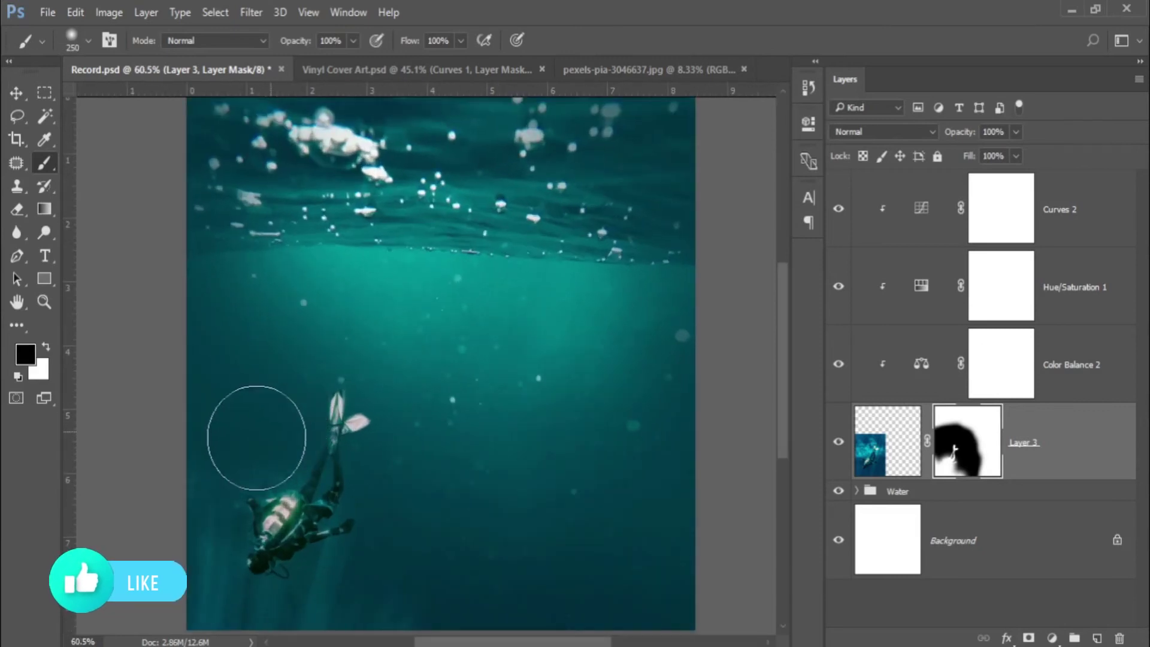
pyautogui.scroll(1, 341, 475)
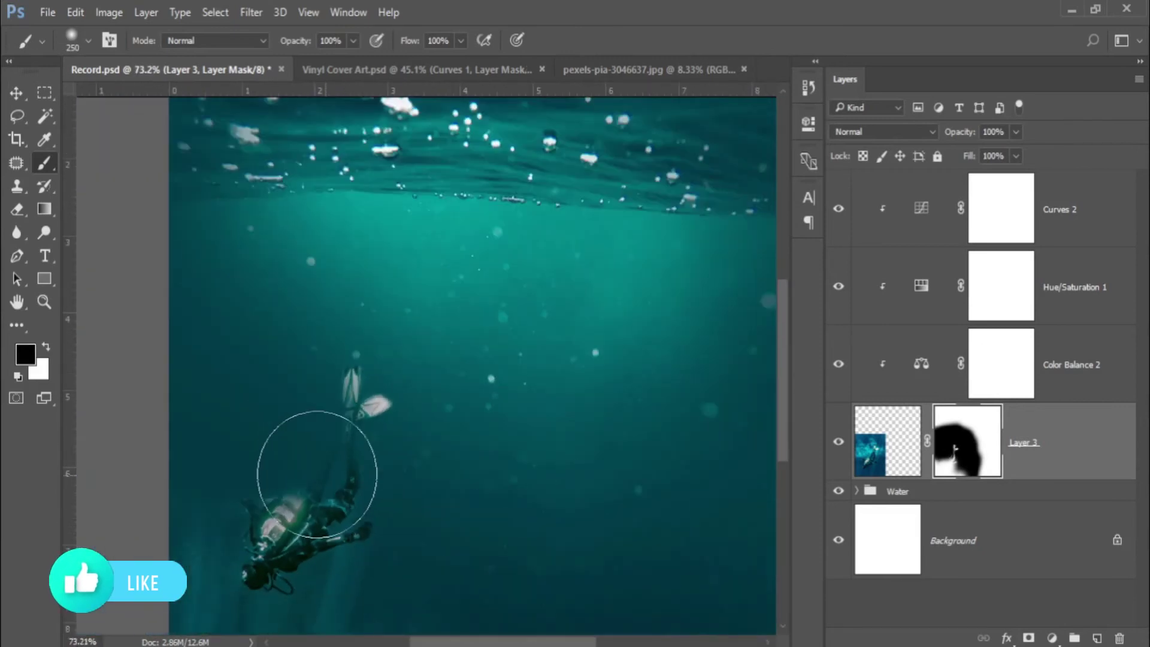
pyautogui.press('v')
pyautogui.scroll(-3, 373, 498)
pyautogui.scroll(-1, 374, 499)
pyautogui.press('b')
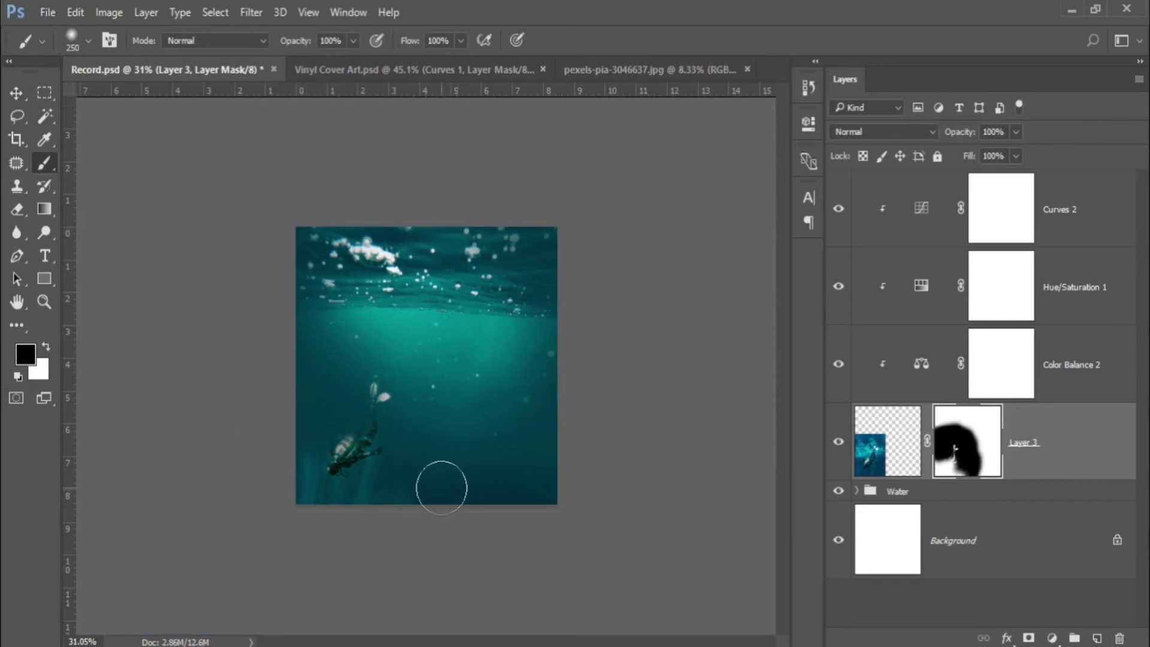
pyautogui.scroll(2, 413, 417)
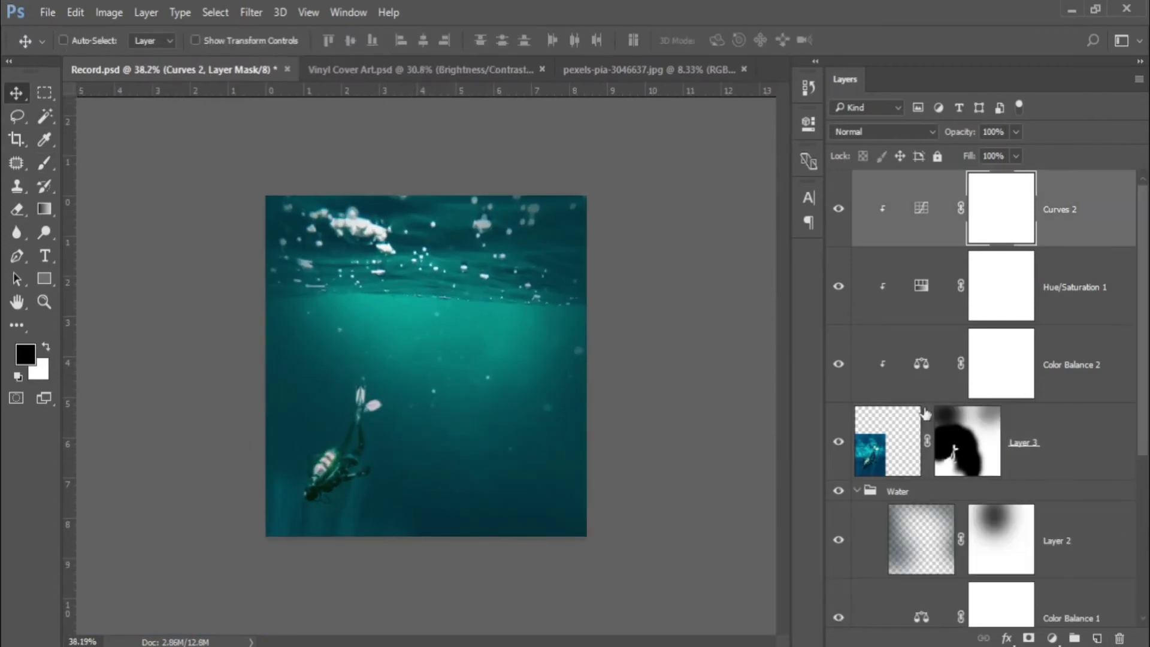
# Group the diver layer and its three adjustments as 'Man' and collapse the Water group.
pyautogui.keyDown('shift'); pyautogui.click(1075, 448); pyautogui.keyUp('shift')
pyautogui.hotkey('ctrl', 'g')
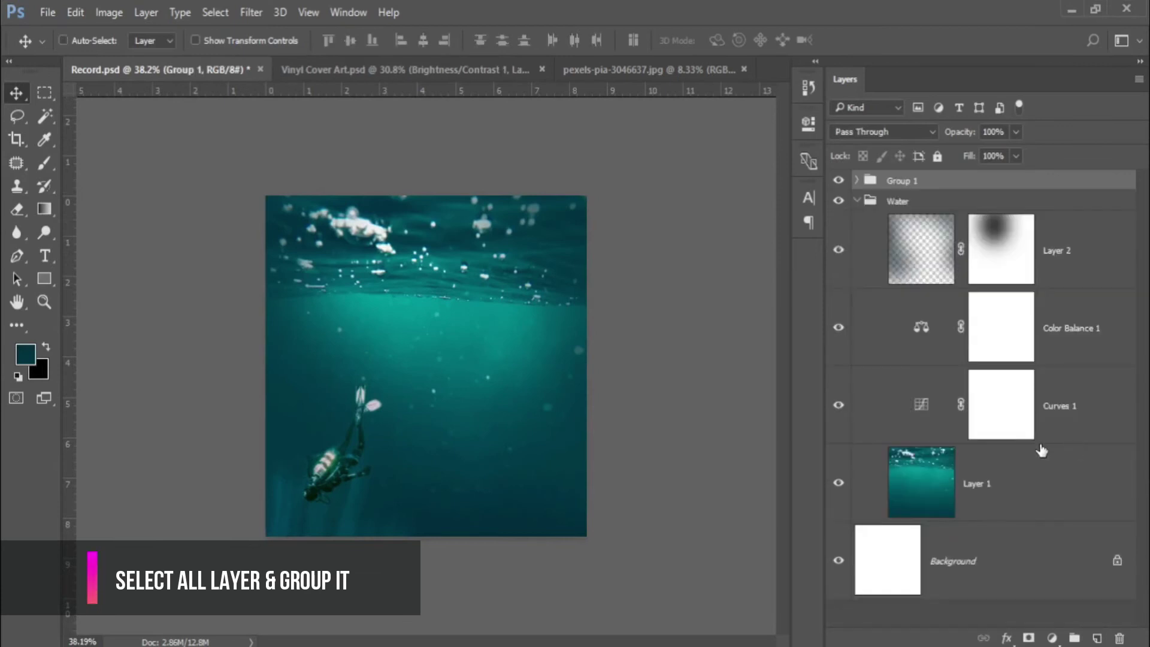
pyautogui.scroll(-1, 522, 425)
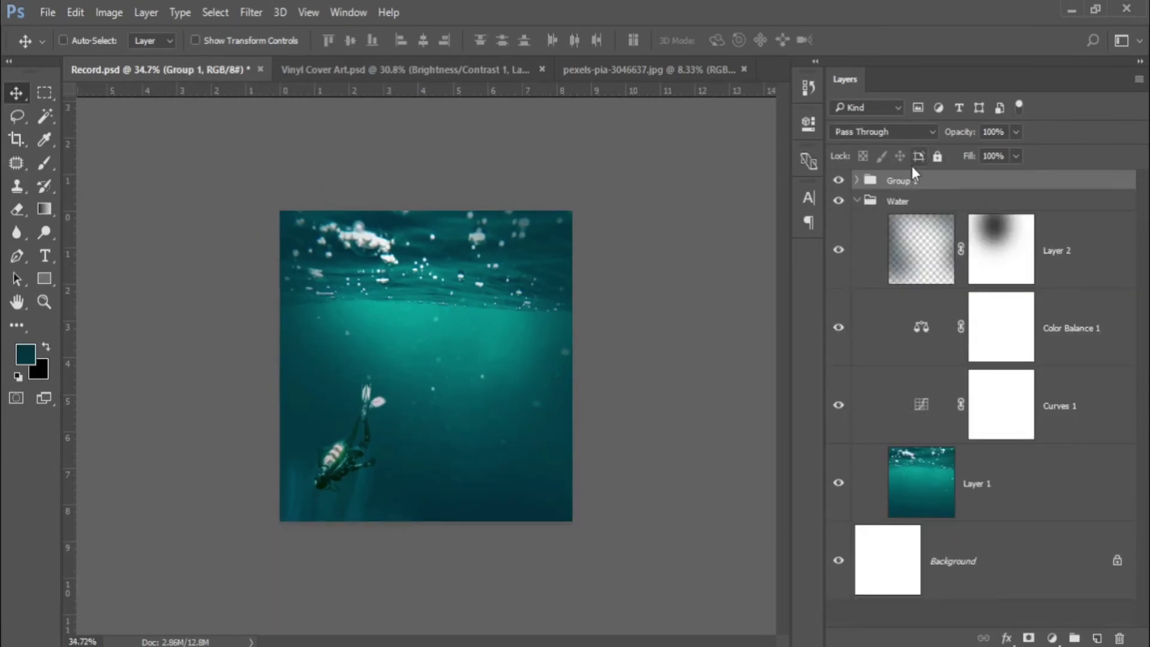
pyautogui.doubleClick(901, 180)
pyautogui.write('M')
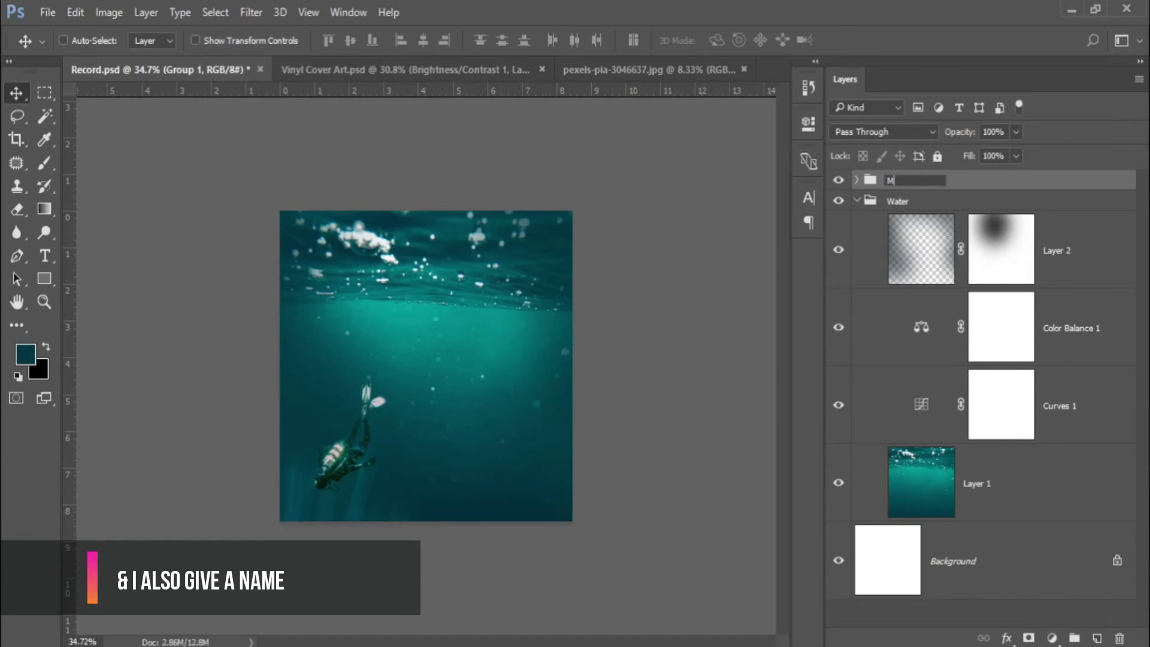
pyautogui.press('Return')
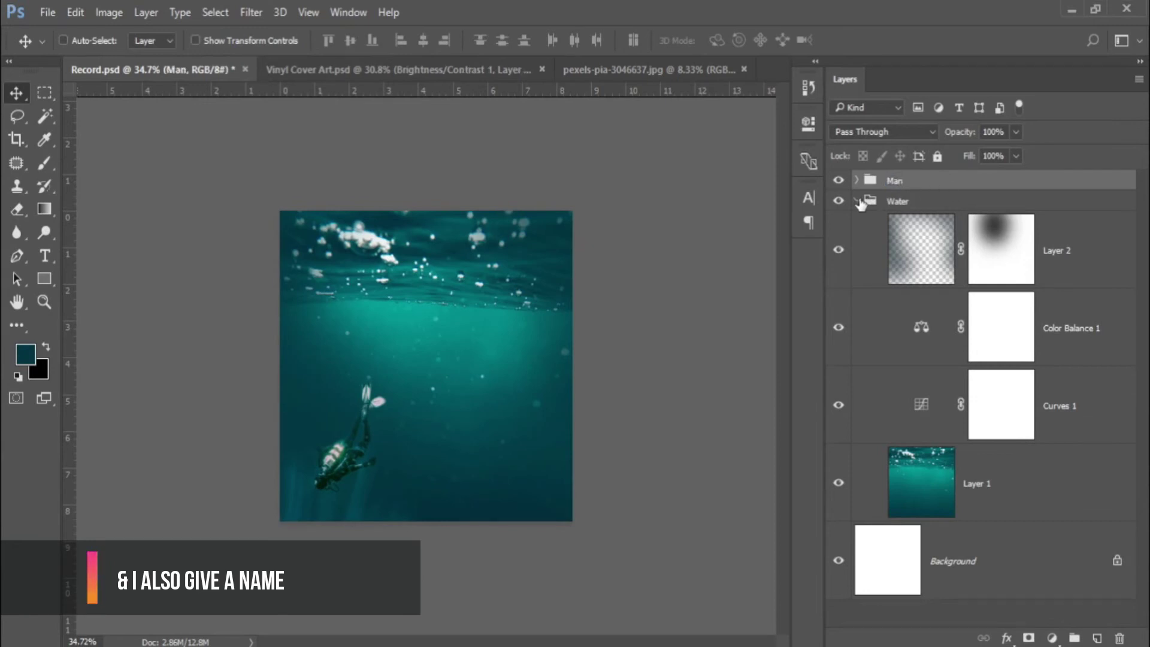
pyautogui.click(857, 201)
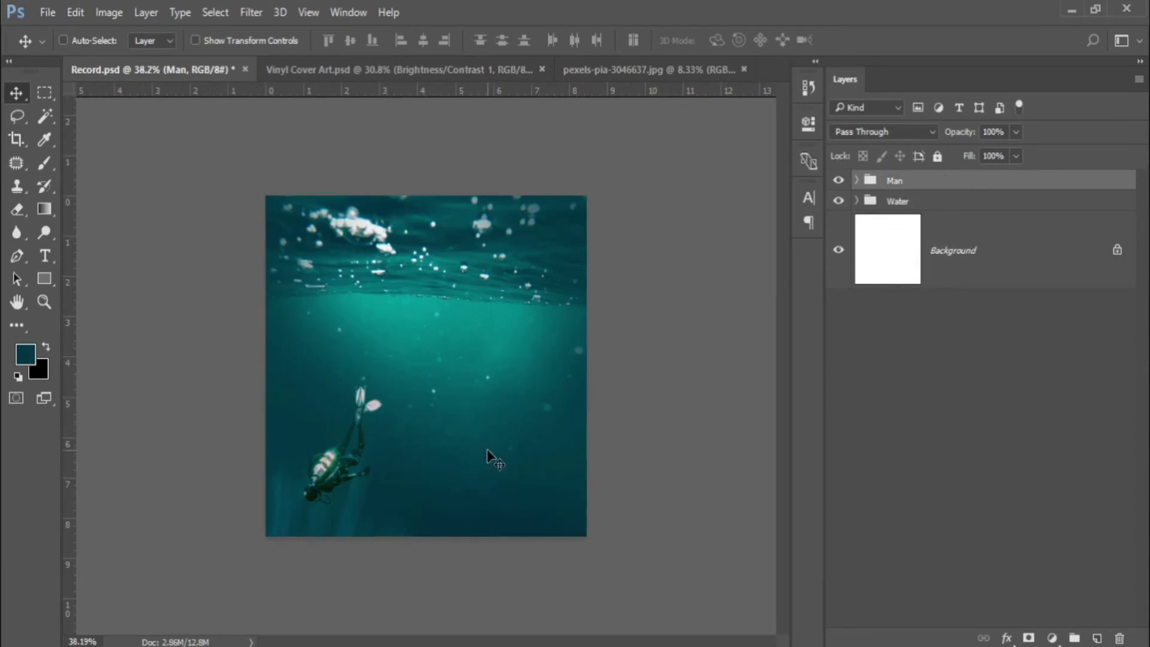
pyautogui.scroll(-1, 487, 458)
# Add a Brightness/Contrast layer clipped to the Man group with Brightness 13.
pyautogui.click(1051, 637)
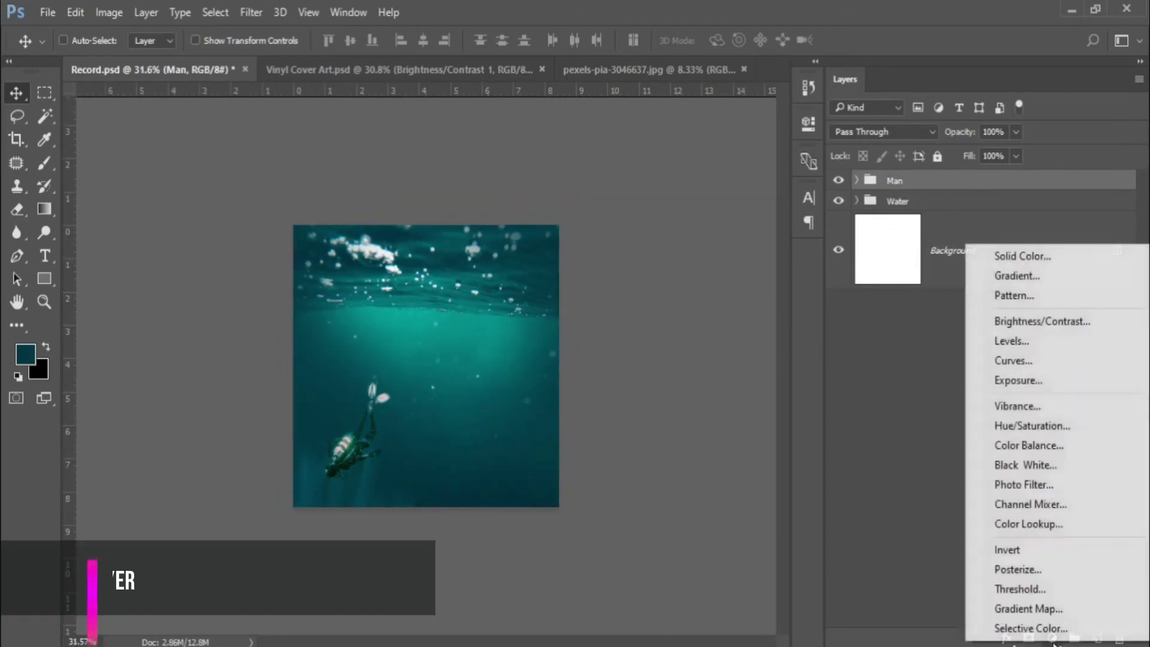
pyautogui.click(1025, 322)
pyautogui.click(641, 436)
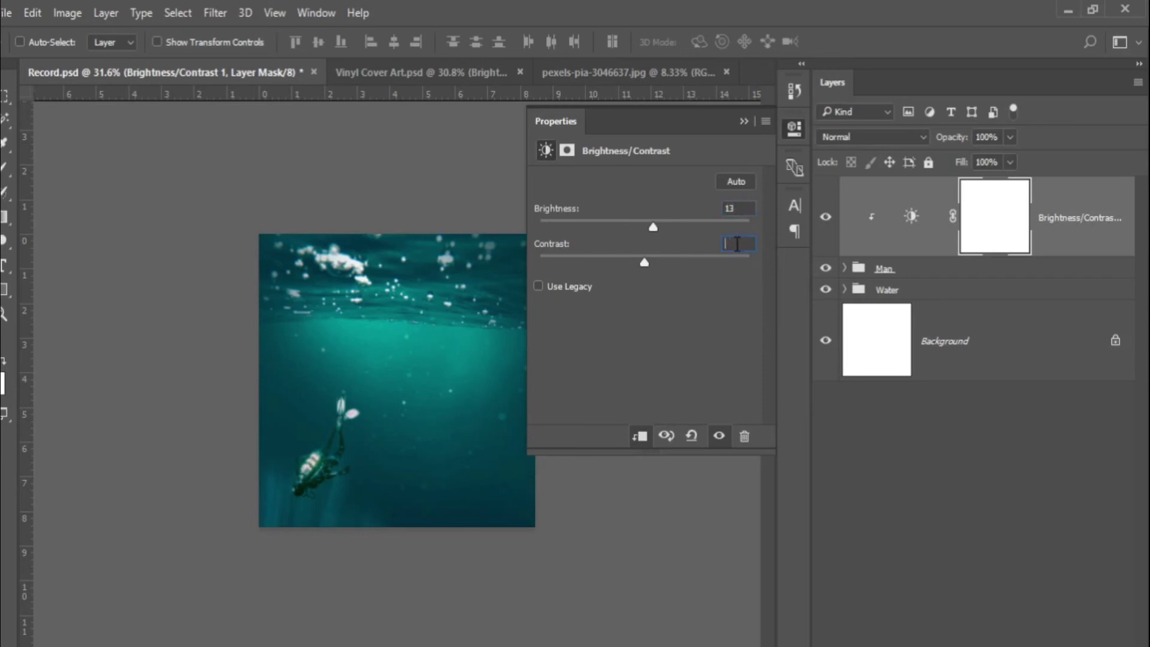
pyautogui.click(744, 123)
pyautogui.scroll(3, 456, 448)
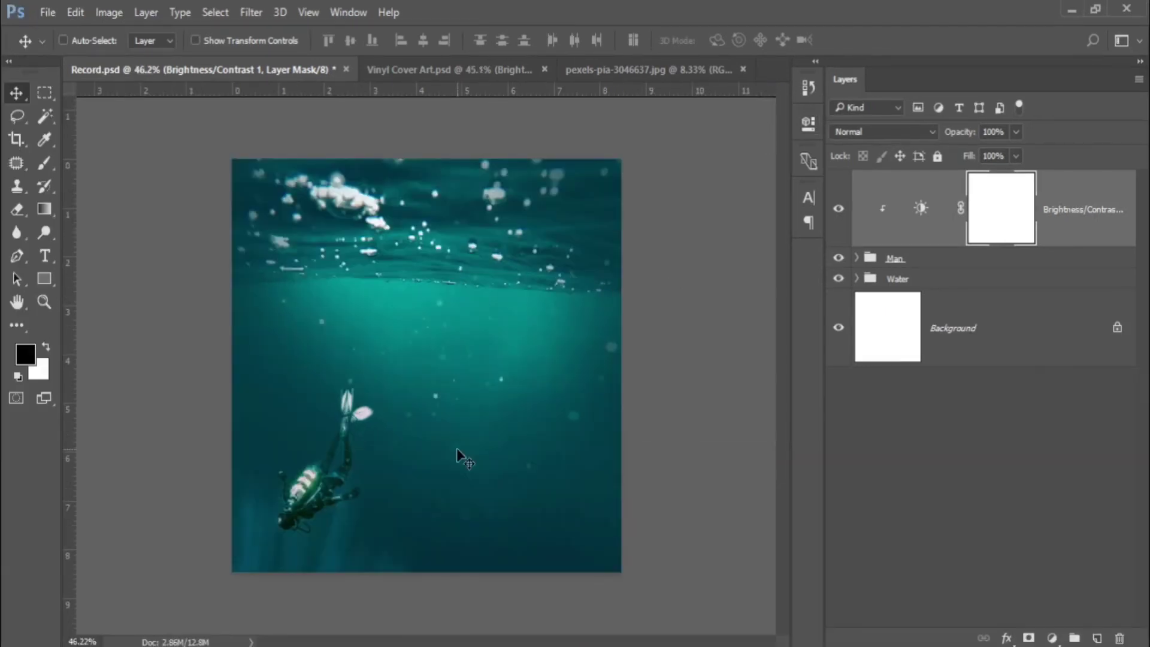
# Type a two-line 'UNDER' / 'WATER' title in Monument Extended Regular on the canvas.
pyautogui.press('t')
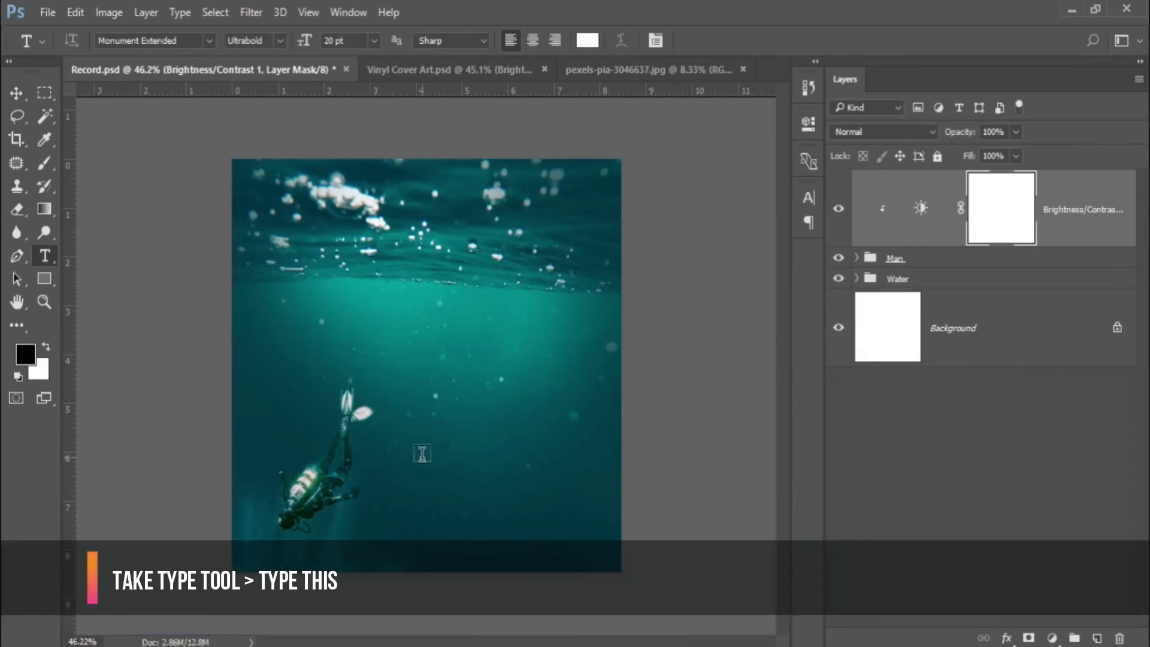
pyautogui.click(272, 41)
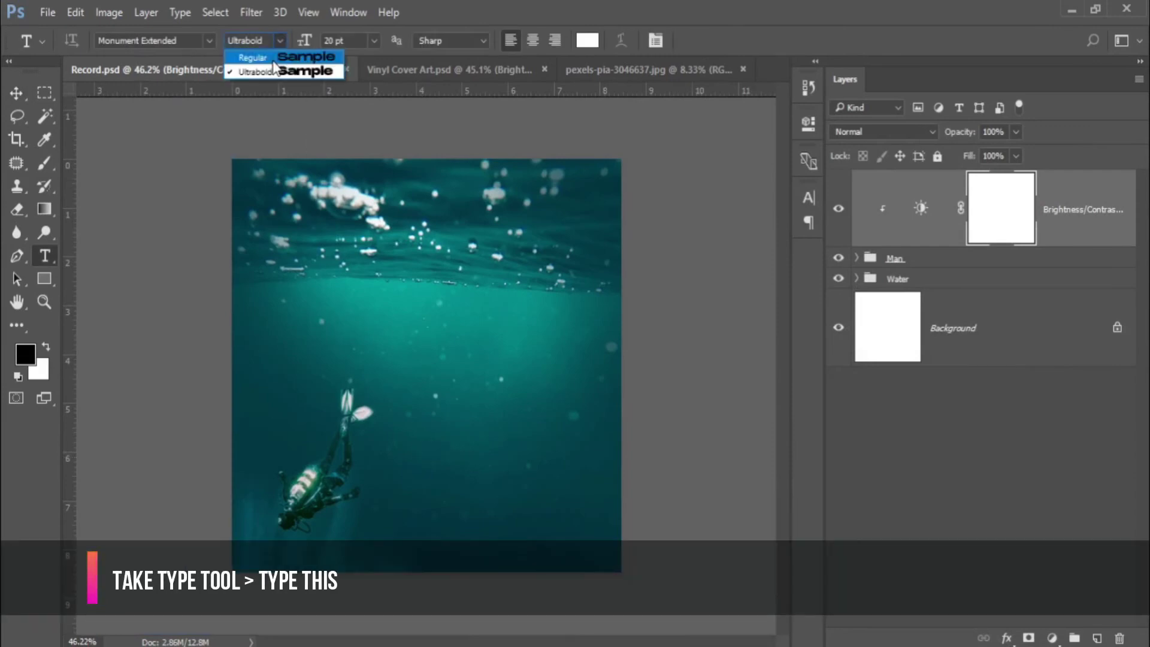
pyautogui.click(415, 461)
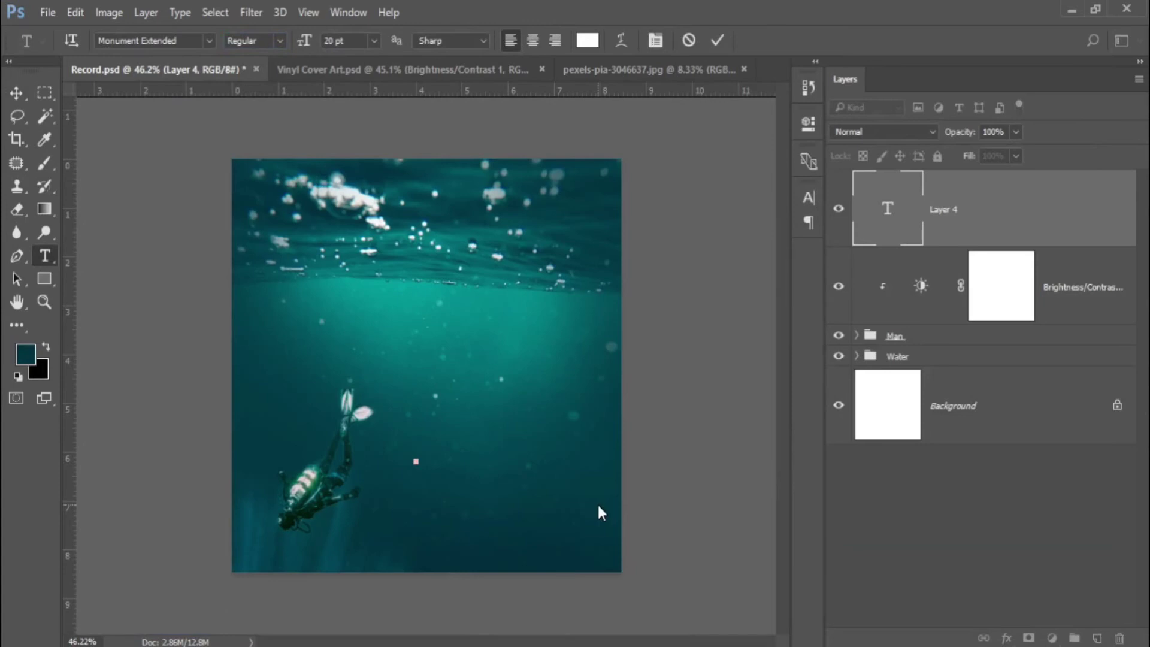
pyautogui.write('UN')
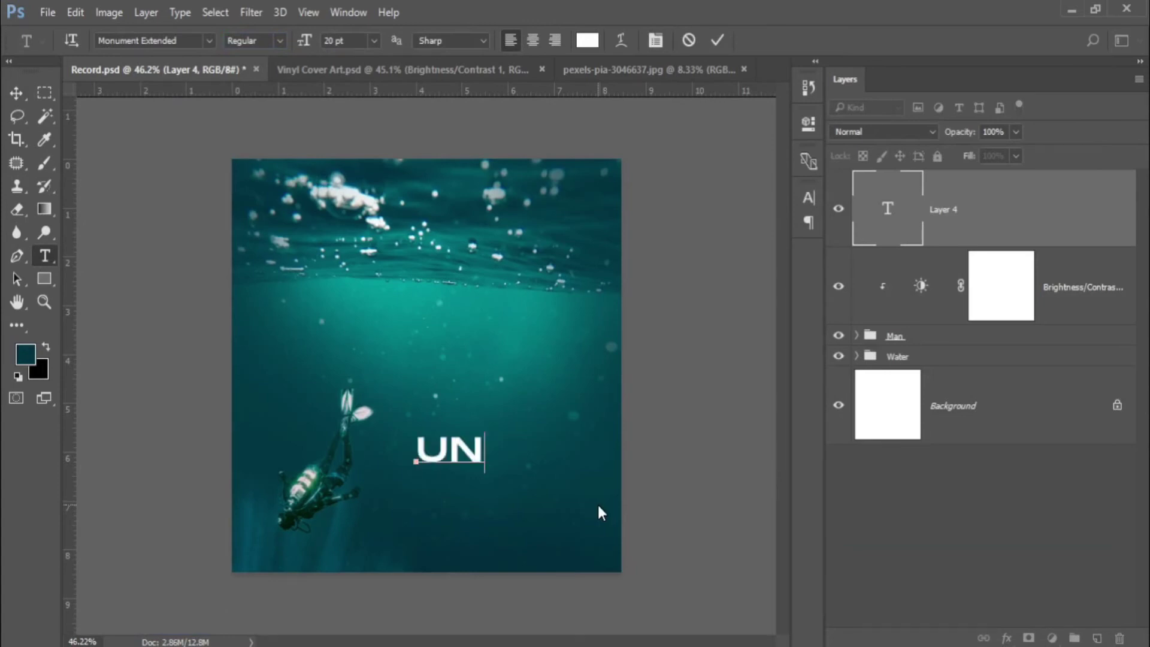
pyautogui.write('DER')
pyautogui.press('Return')
pyautogui.write('WATER')
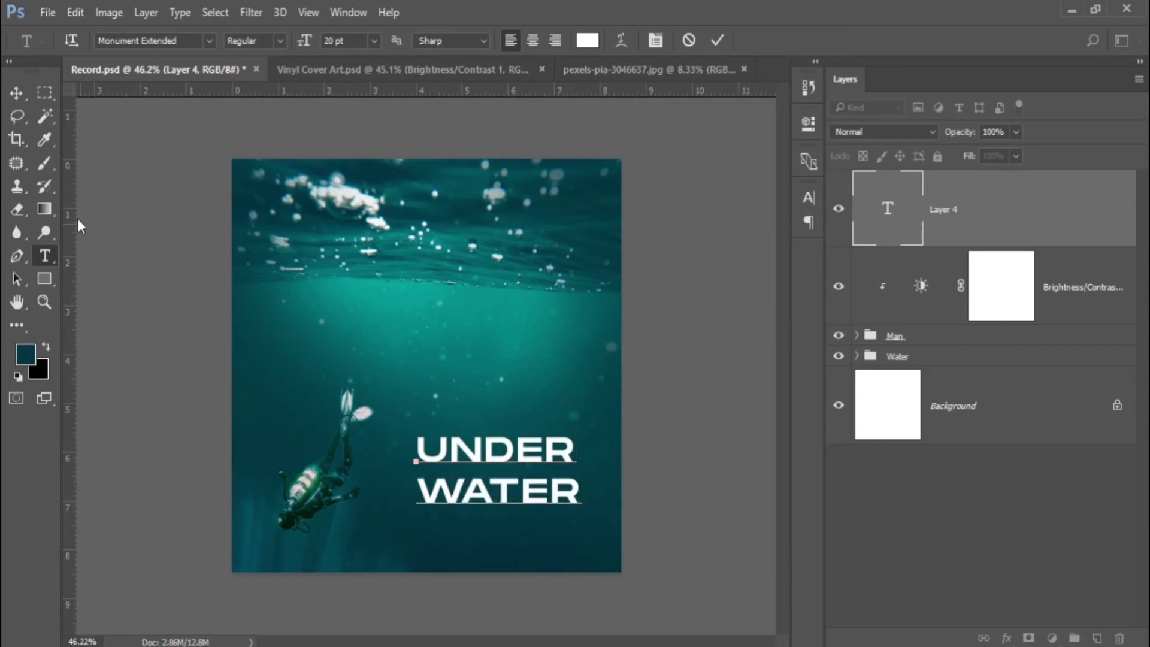
pyautogui.click(17, 93)
# Shrink the word UNDER to about 12 pt.
pyautogui.press('t')
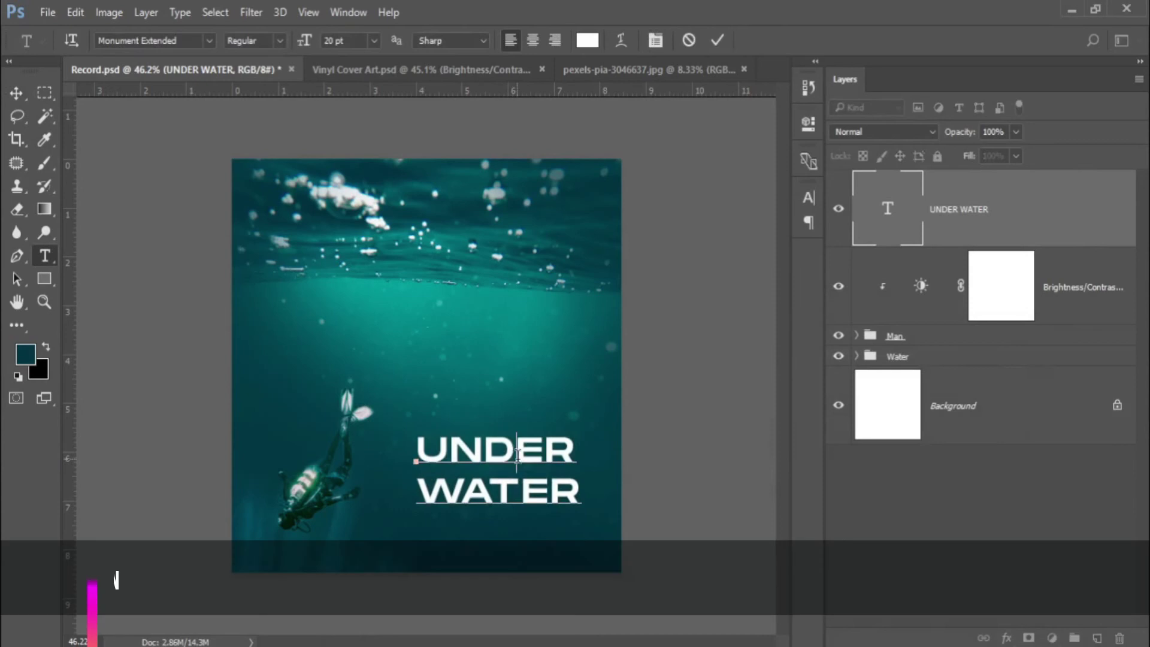
pyautogui.moveTo(576, 450); pyautogui.dragTo(415, 450)
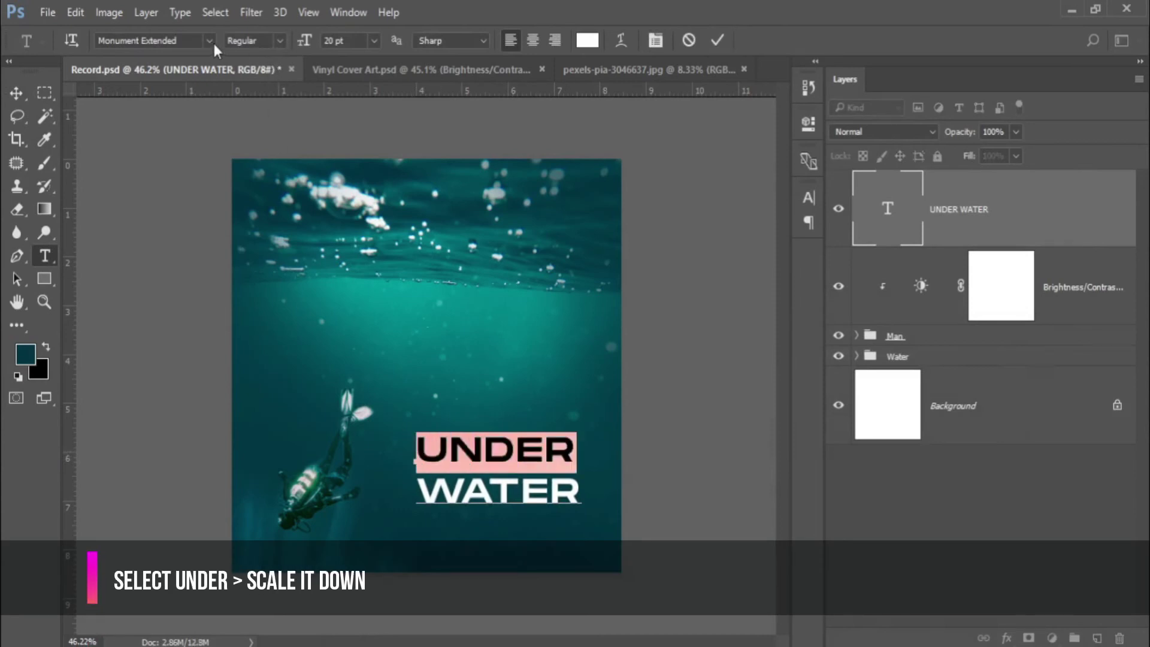
pyautogui.moveTo(303, 42); pyautogui.dragTo(299, 51)
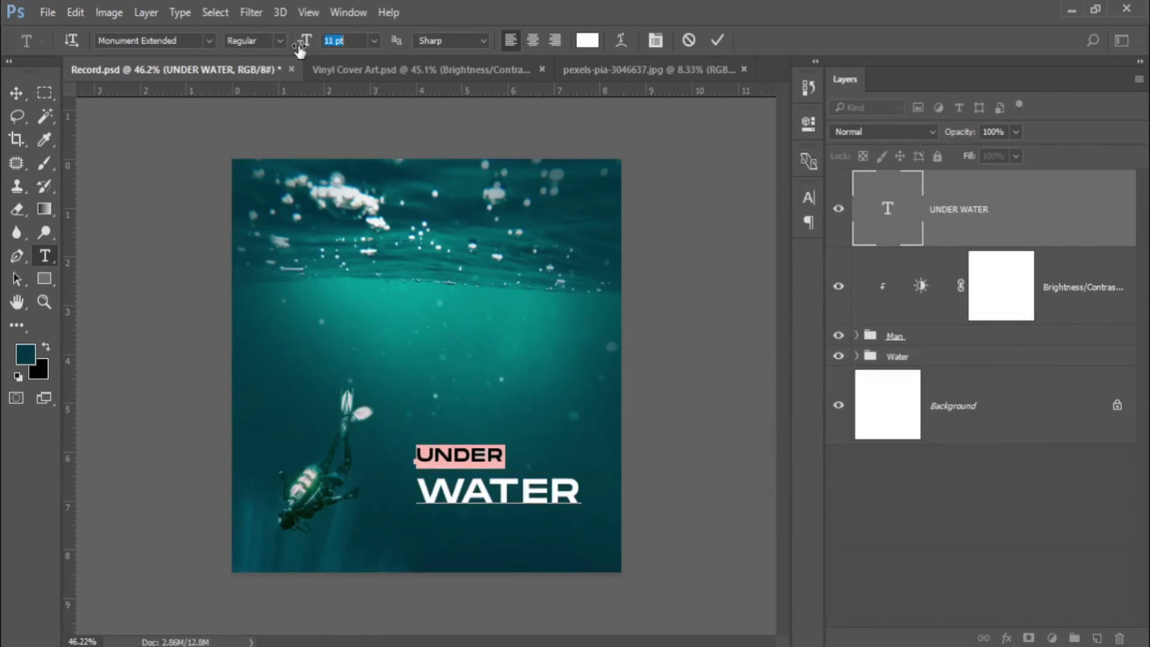
pyautogui.click(16, 92)
pyautogui.hotkey('ctrl', '+')
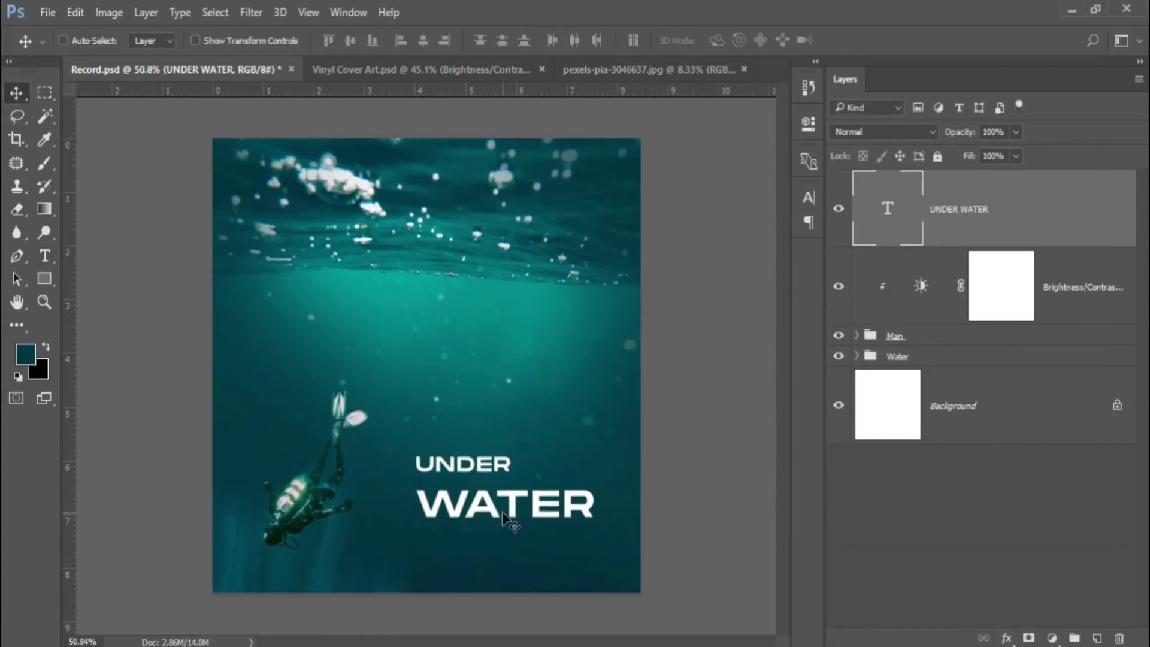
# Nudge the UNDER WATER title lower-left and scale it up to about 129%.
pyautogui.moveTo(503, 515); pyautogui.dragTo(478, 522)
pyautogui.hotkey('ctrl', 't')
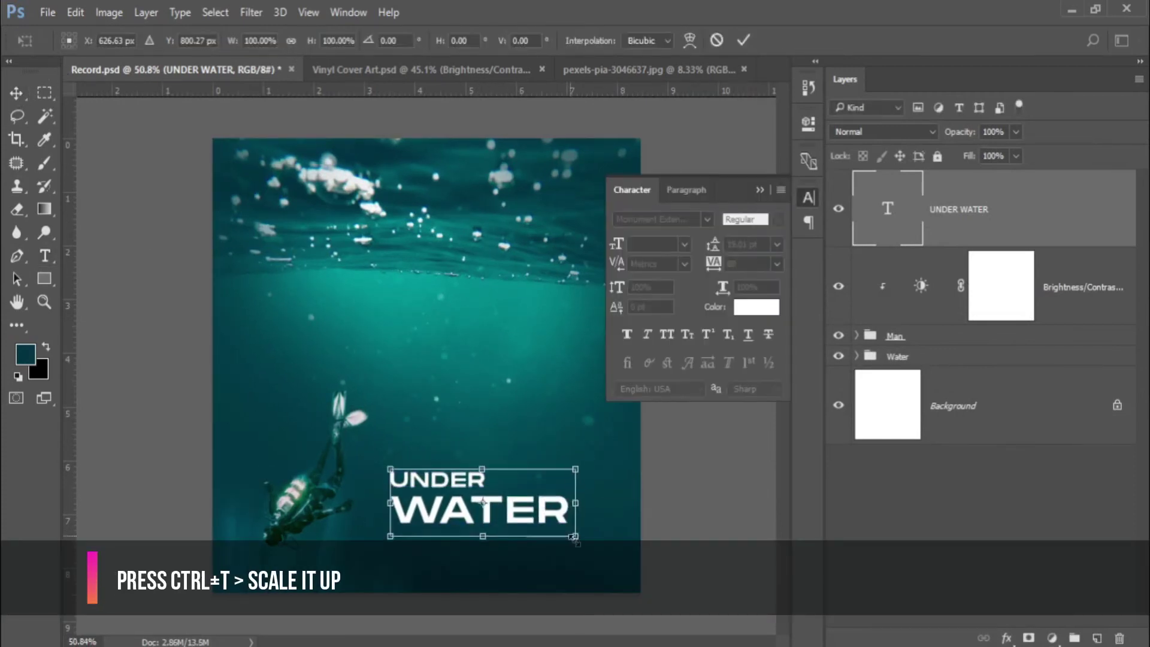
pyautogui.moveTo(575, 537); pyautogui.dragTo(628, 556)
pyautogui.moveTo(587, 523); pyautogui.dragTo(579, 531)
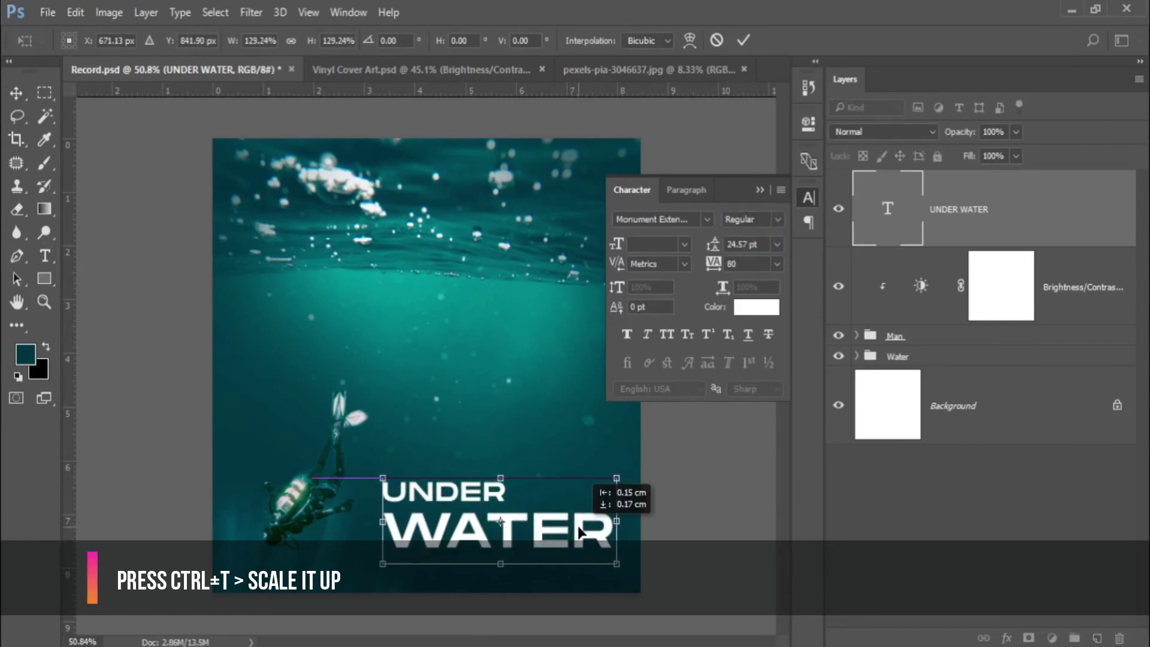
pyautogui.press('Return')
pyautogui.scroll(5, 580, 536)
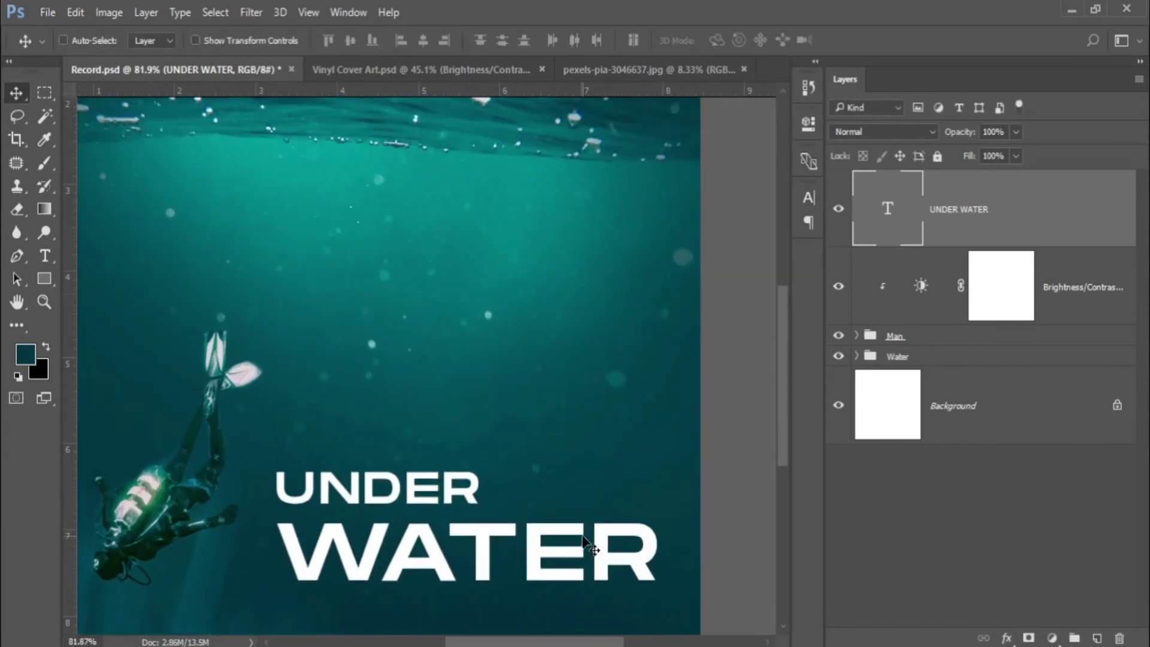
pyautogui.press('t')
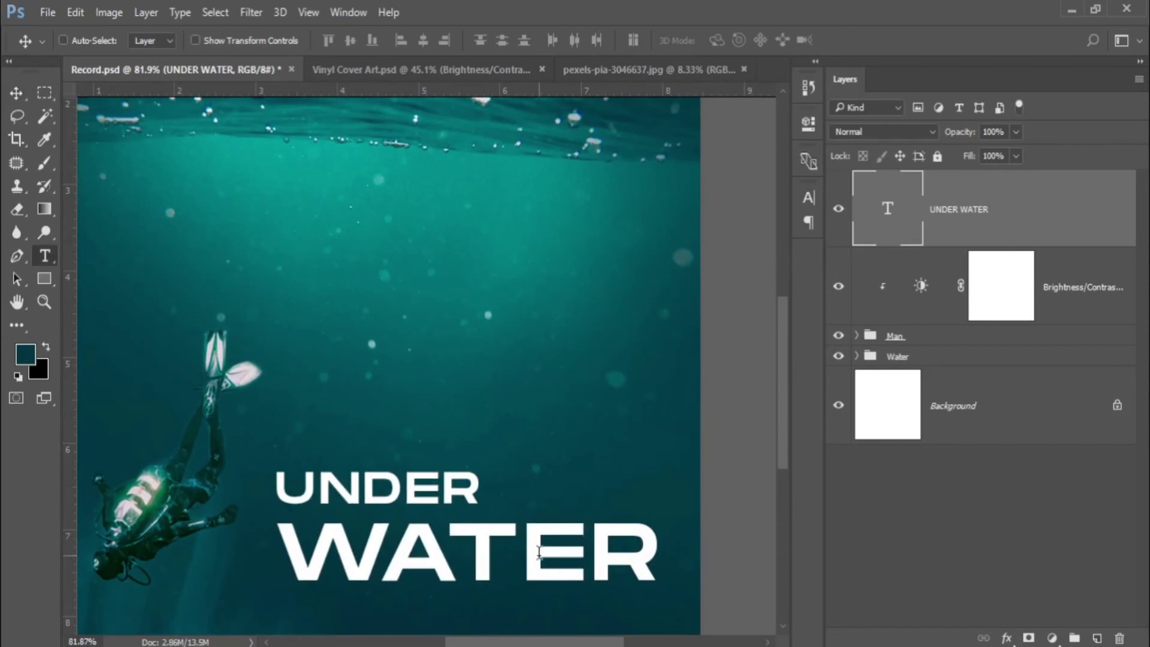
pyautogui.moveTo(664, 556)
pyautogui.mouseDown()
pyautogui.moveTo(386, 560)
pyautogui.moveTo(282, 547)
pyautogui.mouseUp()
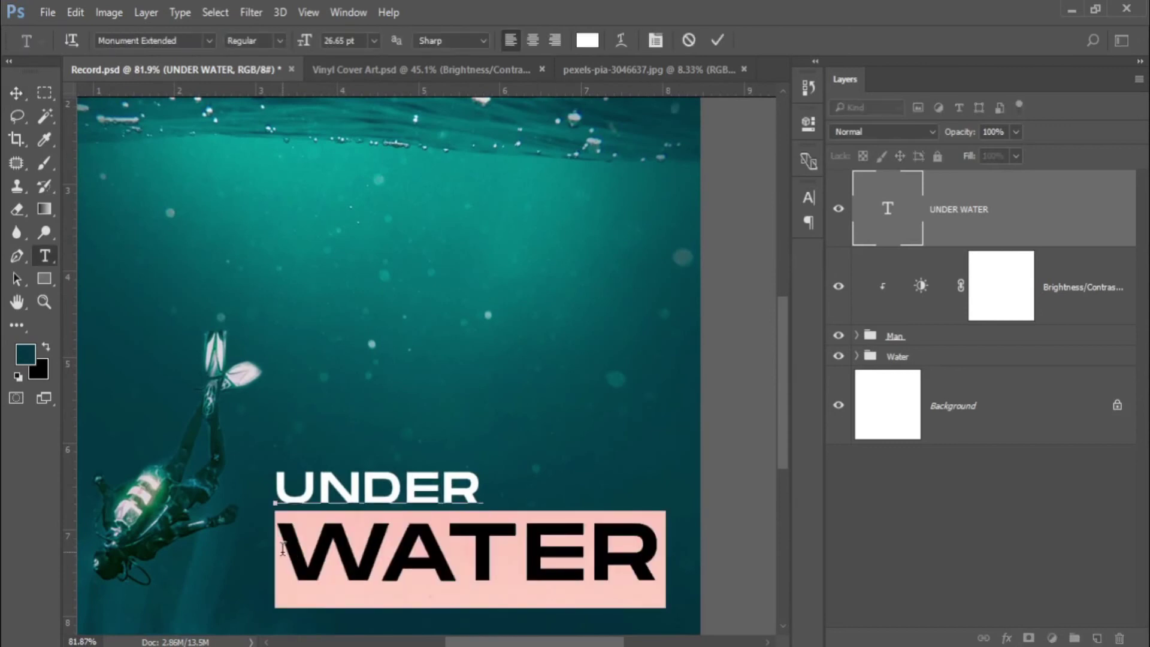
# Cut WATER onto its own text layer and place it directly below UNDER.
pyautogui.hotkey('ctrl', 'x')
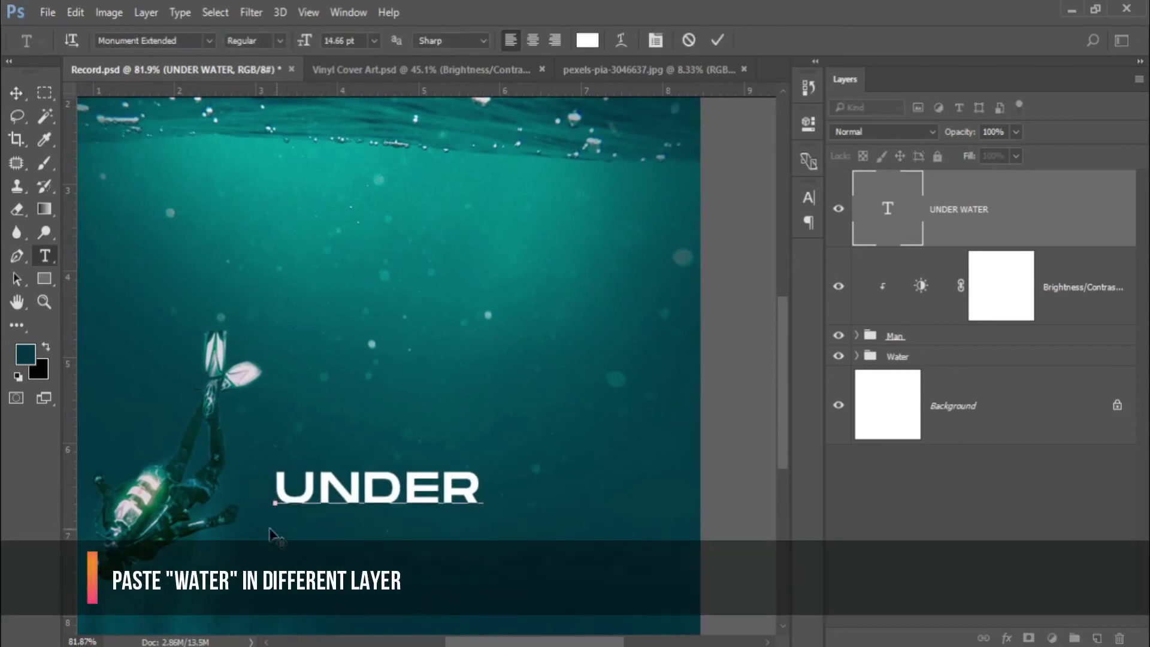
pyautogui.hotkey('ctrl', 'Return')
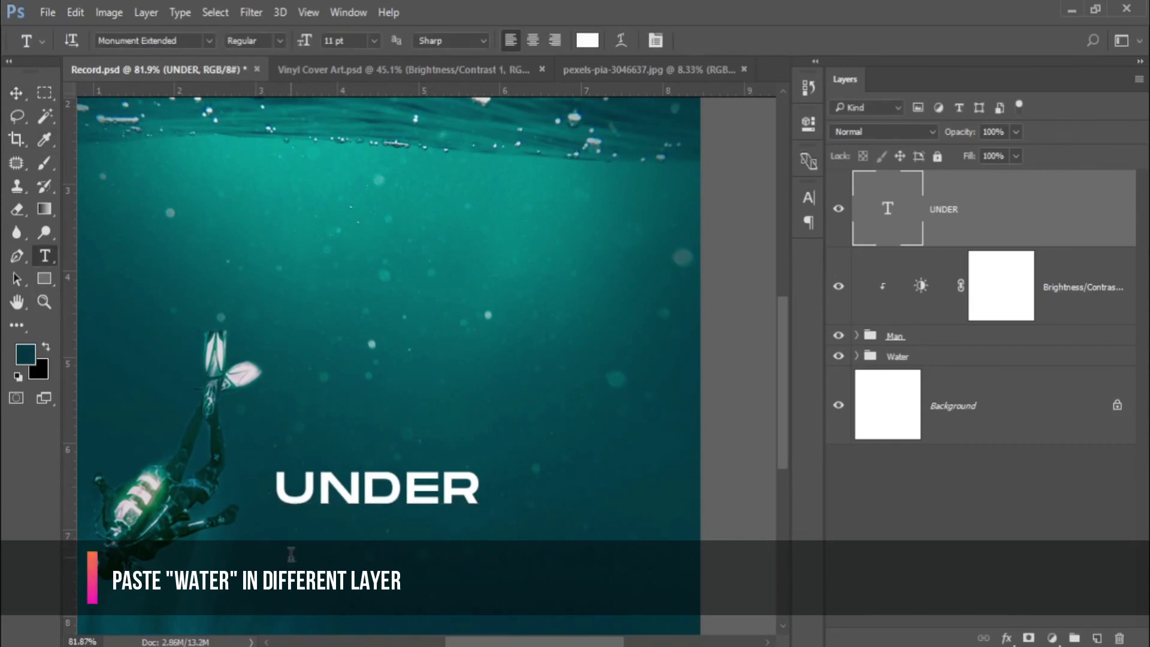
pyautogui.hotkey('ctrl', 'v')
pyautogui.hotkey('ctrl', 'Return')
pyautogui.press('v')
pyautogui.scroll(1, 516, 571)
pyautogui.moveTo(512, 565); pyautogui.dragTo(498, 561)
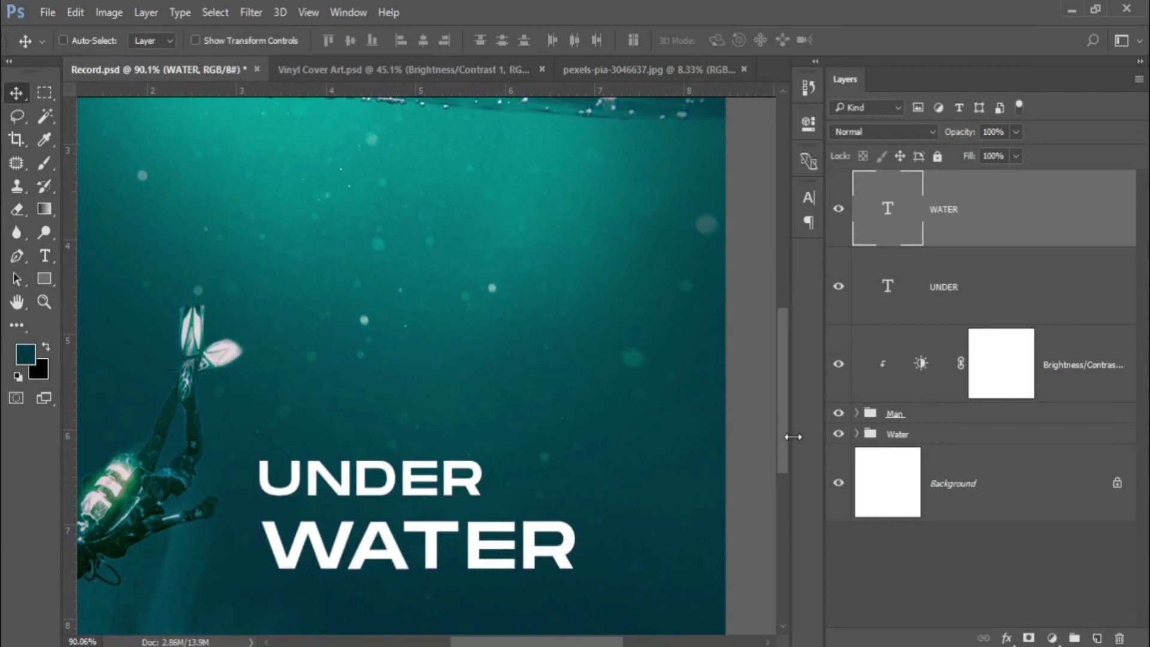
# Convert the WATER text layer into a shape for anchor-point editing.
pyautogui.rightClick(989, 234)
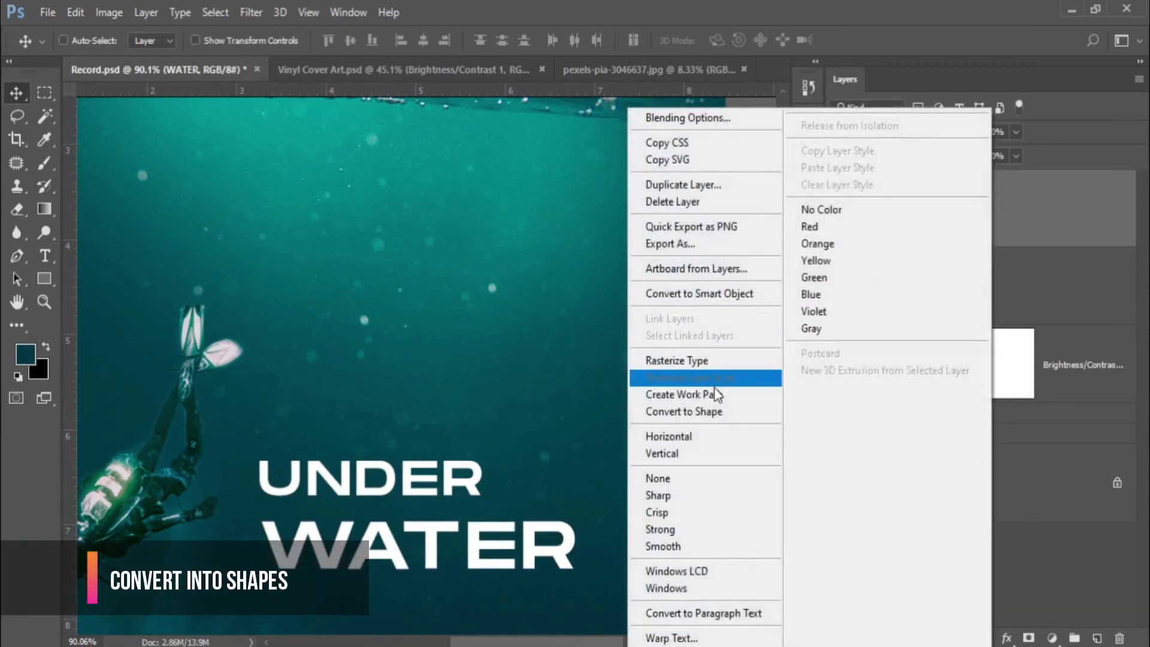
pyautogui.click(712, 409)
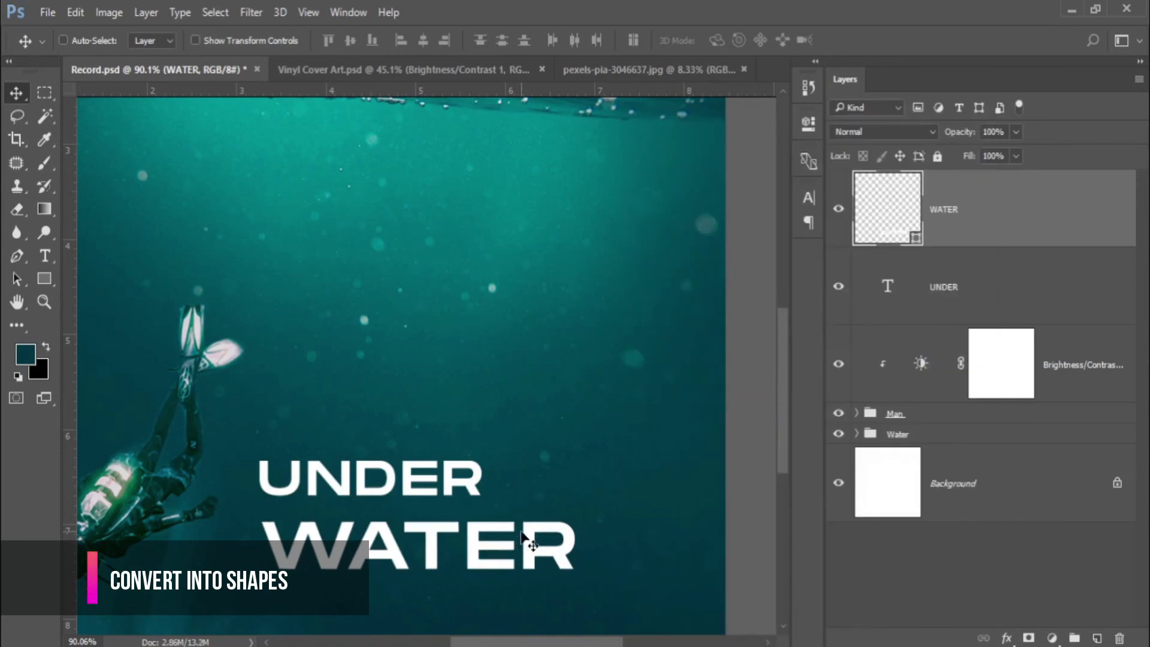
pyautogui.press('a')
pyautogui.rightClick(17, 278)
pyautogui.click(90, 302)
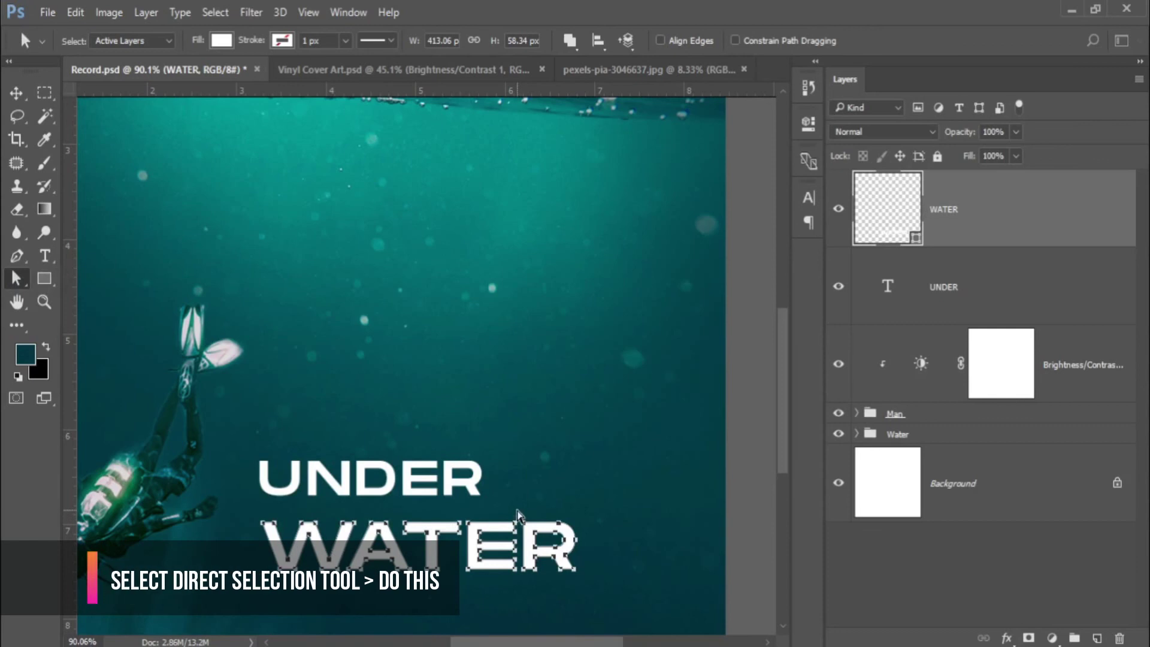
# Stretch the R rightward and extend the E's bars, then zoom out to the whole cover.
pyautogui.moveTo(519, 516); pyautogui.dragTo(615, 601)
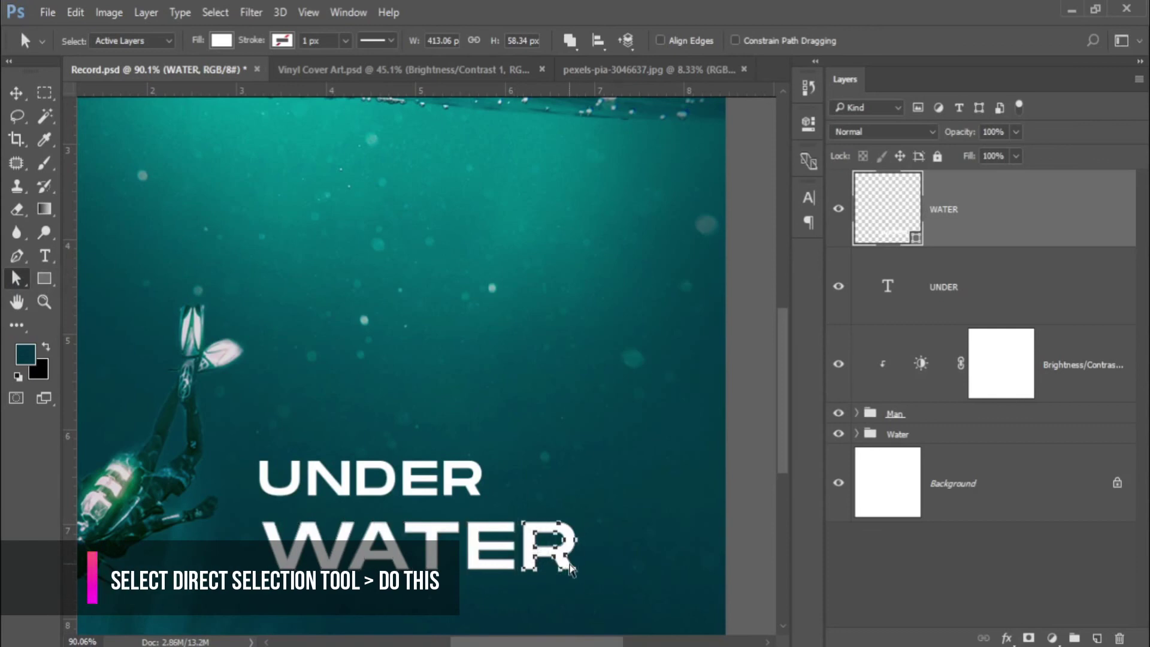
pyautogui.moveTo(532, 560); pyautogui.dragTo(557, 561)
pyautogui.moveTo(525, 511); pyautogui.dragTo(497, 604)
pyautogui.hotkey('shift', 'Right')
pyautogui.hotkey('shift', 'Right')
pyautogui.hotkey('shift', 'Right')
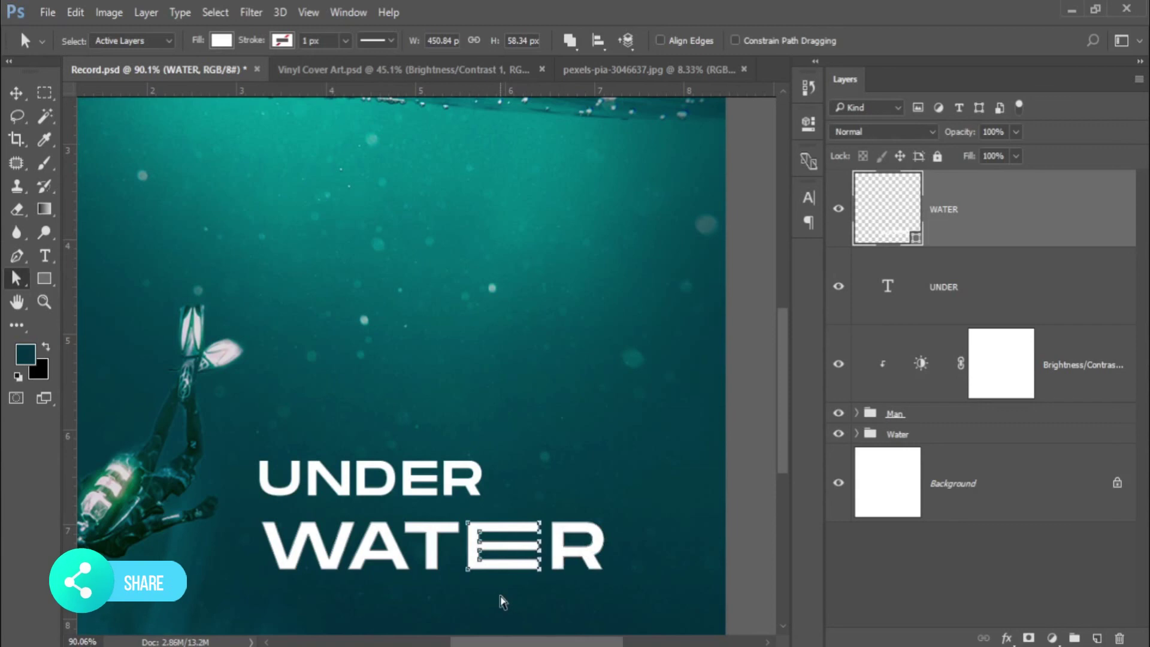
pyautogui.click(548, 602)
pyautogui.scroll(-3, 548, 601)
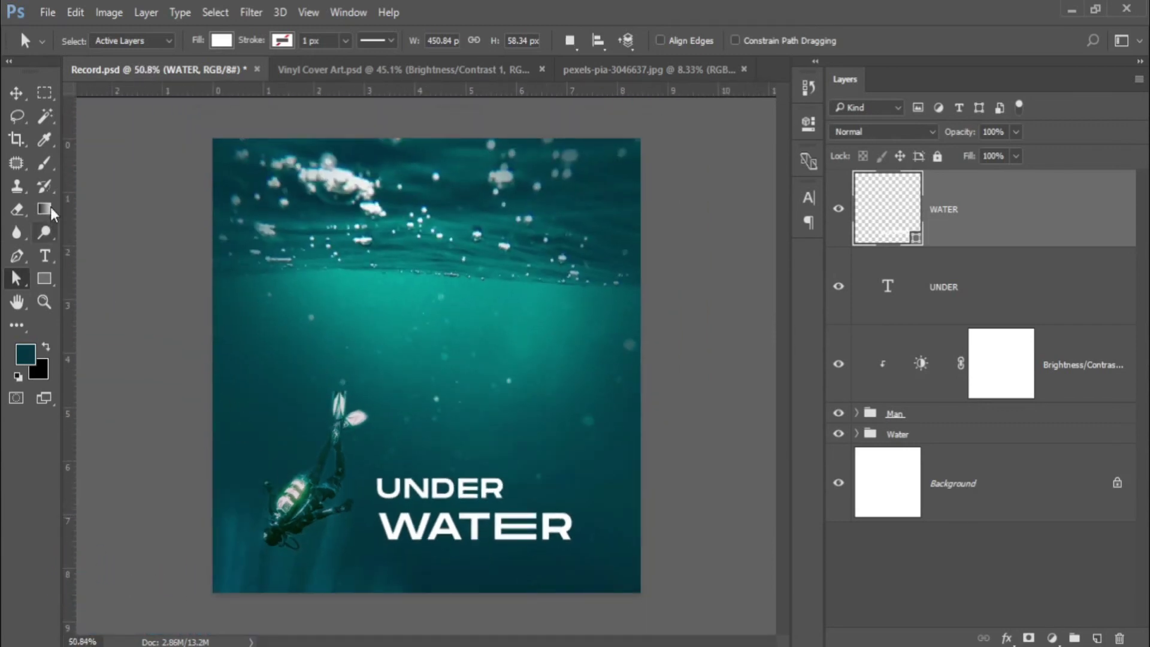
# Scale UNDER and WATER together to about 115%, then nudge WATER up slightly.
pyautogui.click(19, 93)
pyautogui.scroll(2, 396, 398)
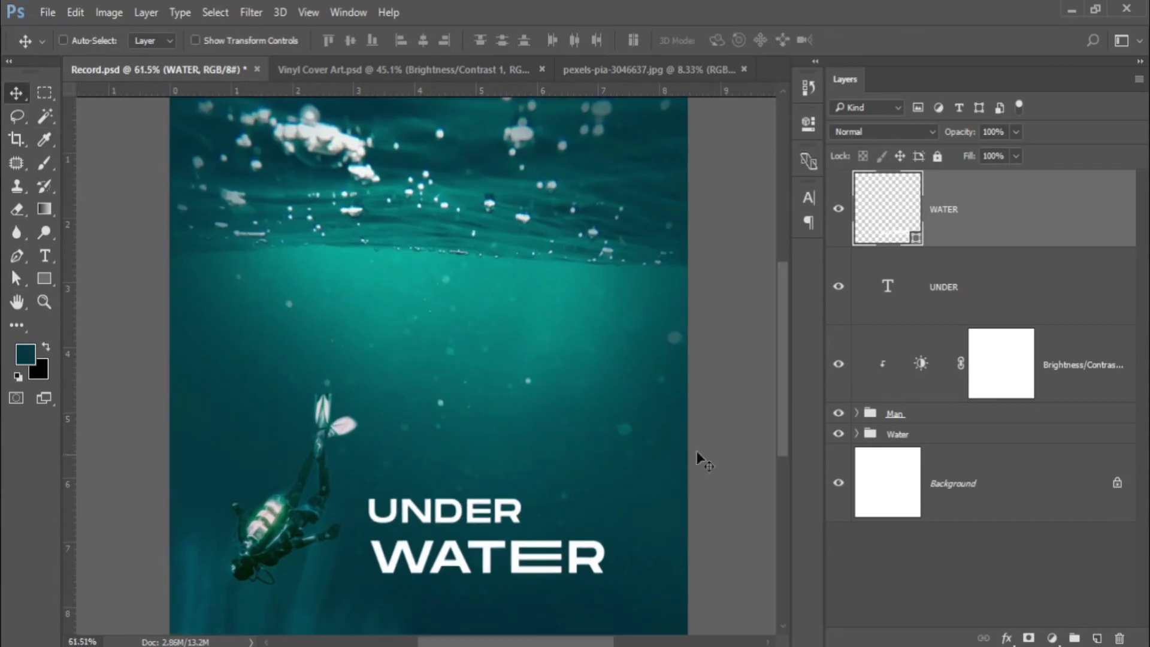
pyautogui.keyDown('ctrl'); pyautogui.click(951, 290); pyautogui.keyUp('ctrl')
pyautogui.hotkey('ctrl', 't')
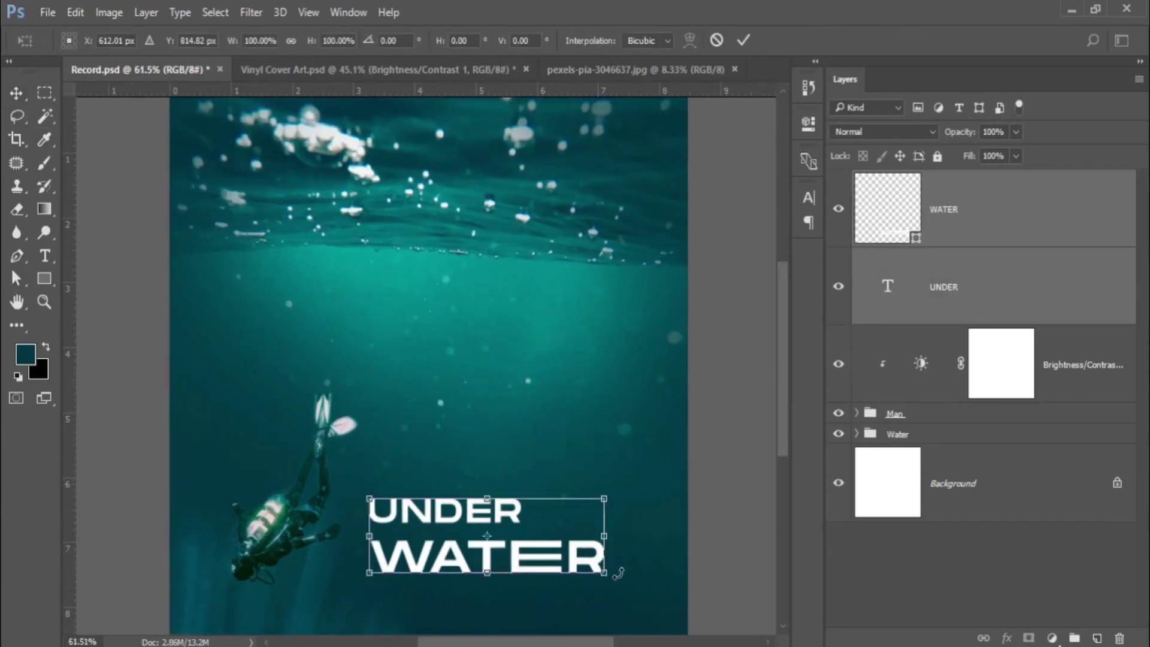
pyautogui.moveTo(604, 570)
pyautogui.mouseDown()
pyautogui.moveTo(642, 581)
pyautogui.moveTo(581, 567)
pyautogui.mouseUp()
pyautogui.press('Return')
pyautogui.click(973, 245)
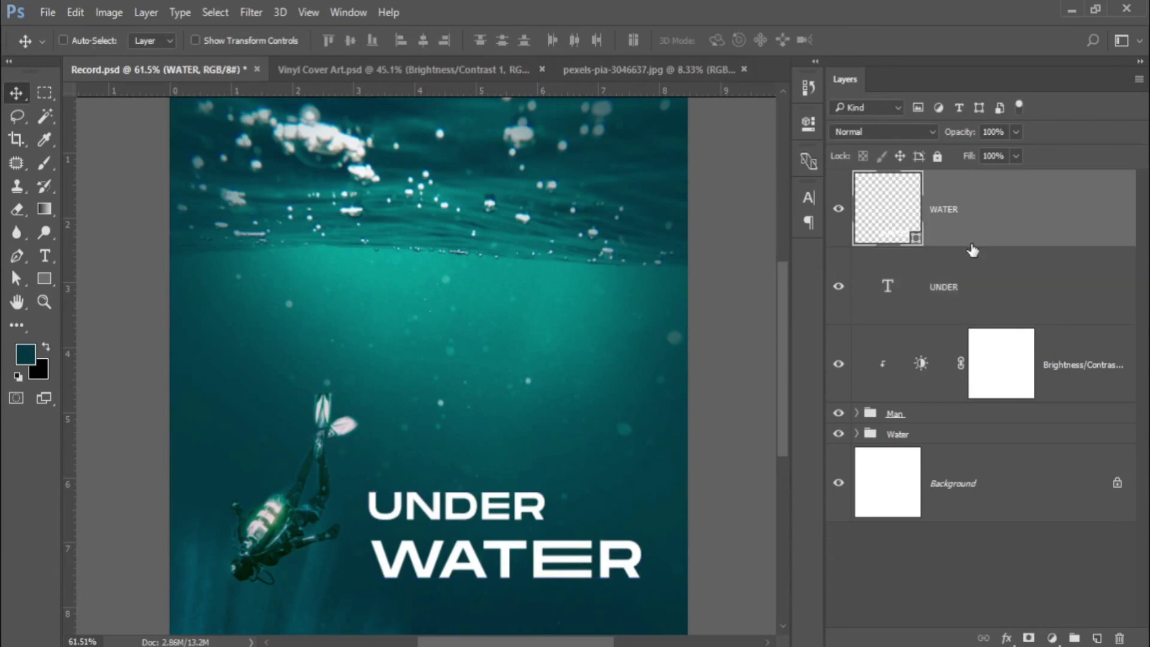
pyautogui.press('Up')
pyautogui.press('Up')
pyautogui.press('Up')
pyautogui.press('Up')
pyautogui.press('Up')
pyautogui.press('Up')
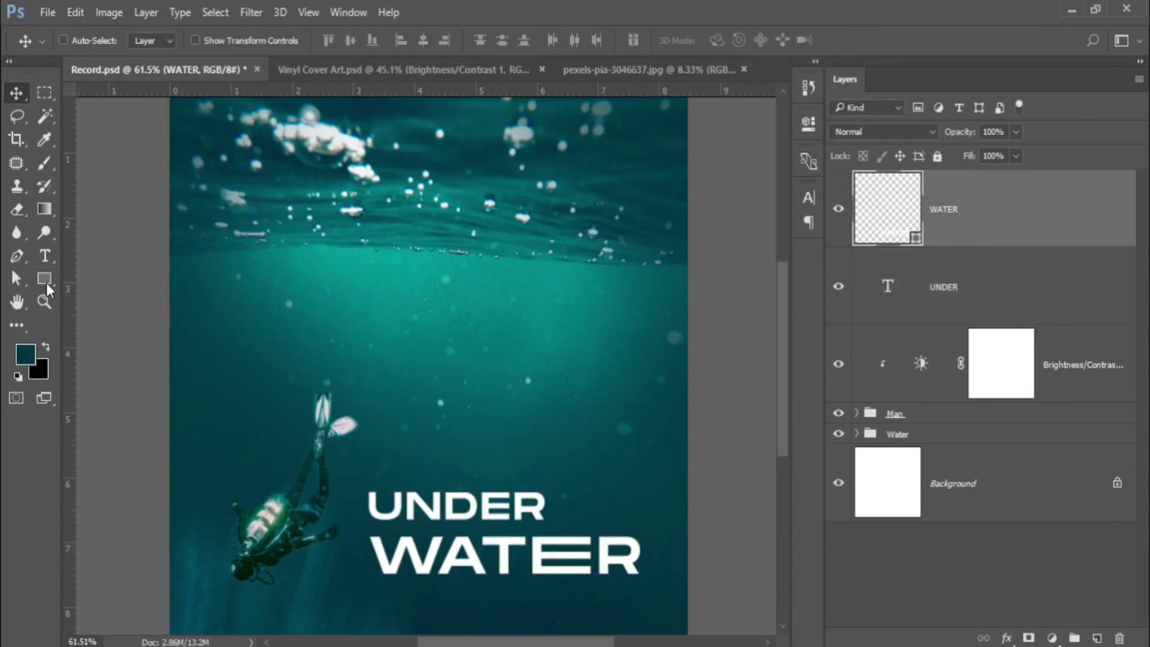
# Add a widely tracked Ultrabold 6 pt NEED TO BREATH line below WATER.
pyautogui.click(45, 256)
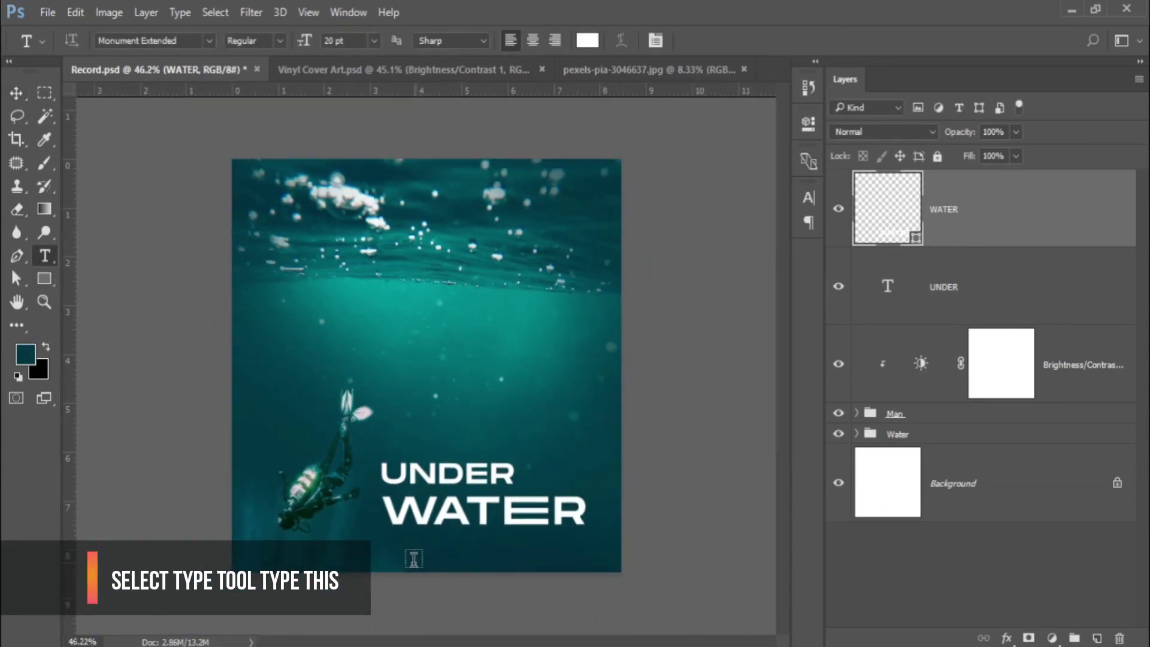
pyautogui.click(396, 547)
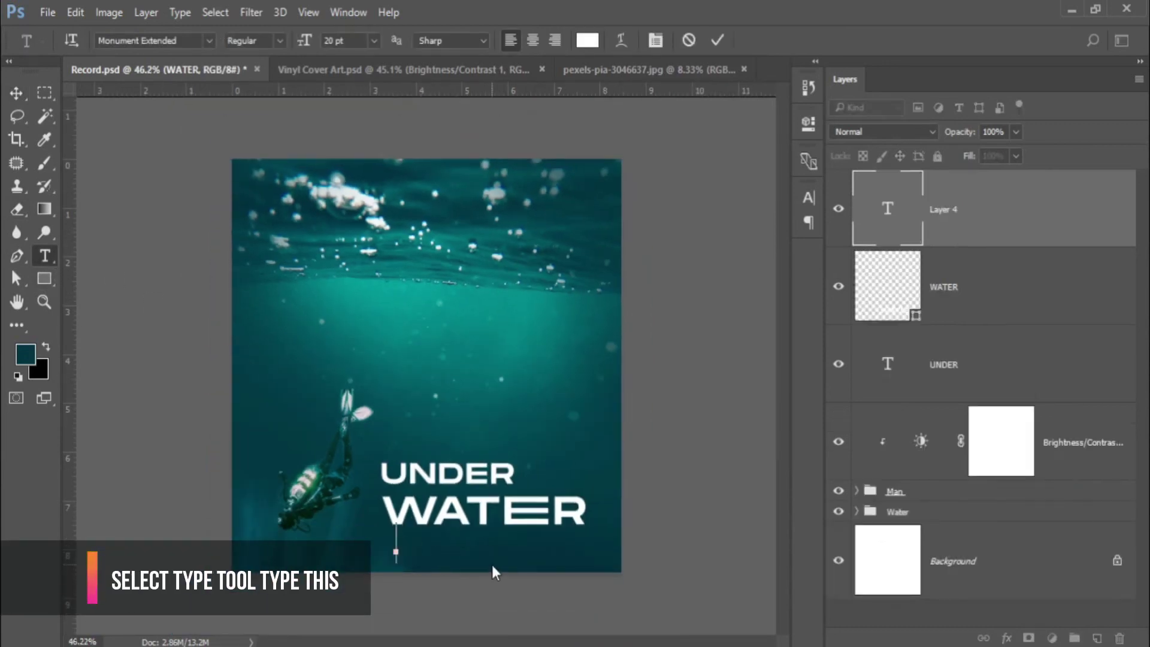
pyautogui.write('NEED TO')
pyautogui.hotkey('ctrl', 'a')
pyautogui.click(280, 40)
pyautogui.click(279, 72)
pyautogui.moveTo(307, 41); pyautogui.dragTo(291, 43)
pyautogui.click(809, 198)
pyautogui.click(740, 244)
pyautogui.moveTo(712, 264); pyautogui.dragTo(778, 282)
pyautogui.click(759, 189)
# Centre NEED TO BREATH under WATER and draw a banner rectangle behind it.
pyautogui.hotkey('ctrl', 'Return')
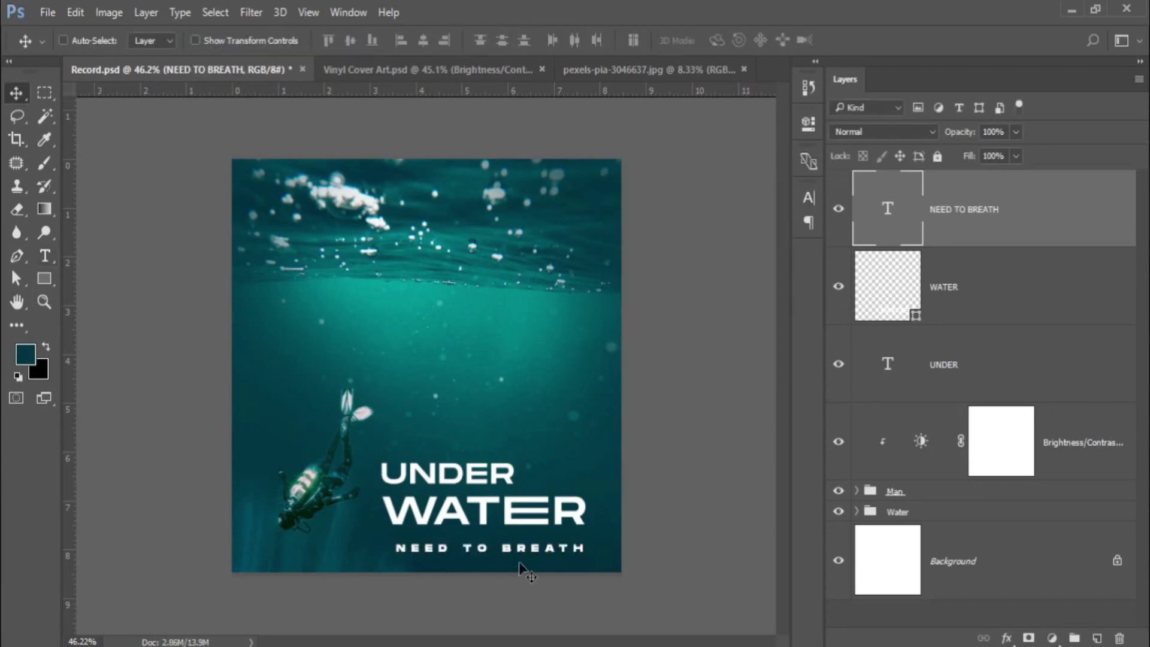
pyautogui.scroll(2, 527, 572)
pyautogui.moveTo(527, 575); pyautogui.dragTo(523, 596)
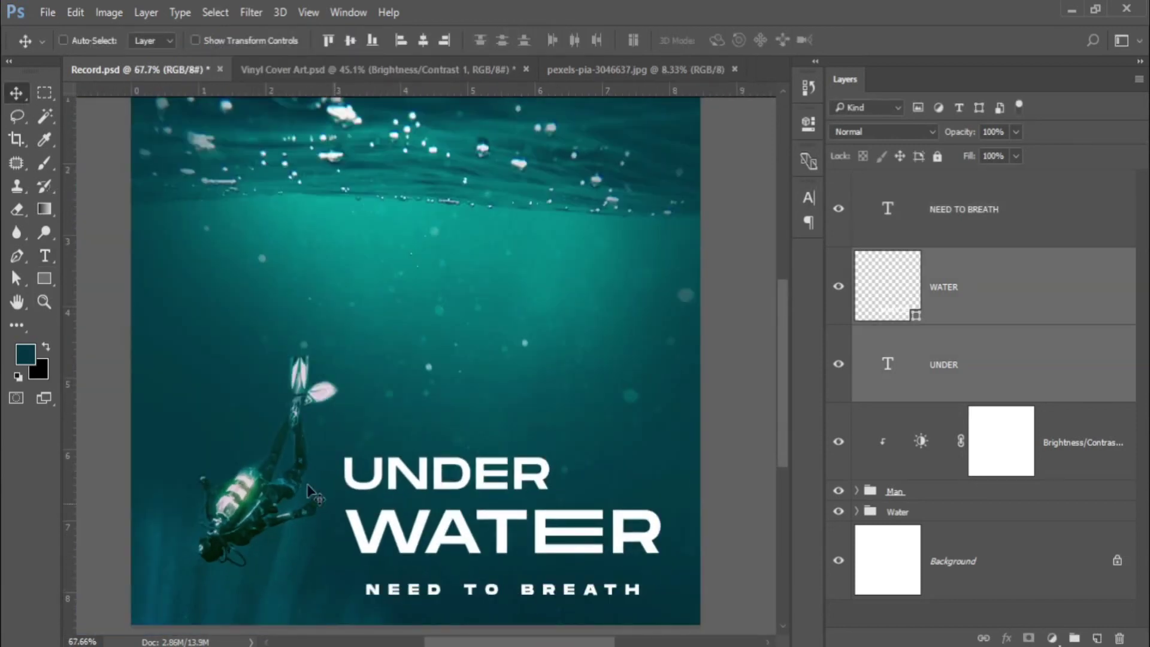
pyautogui.press('u')
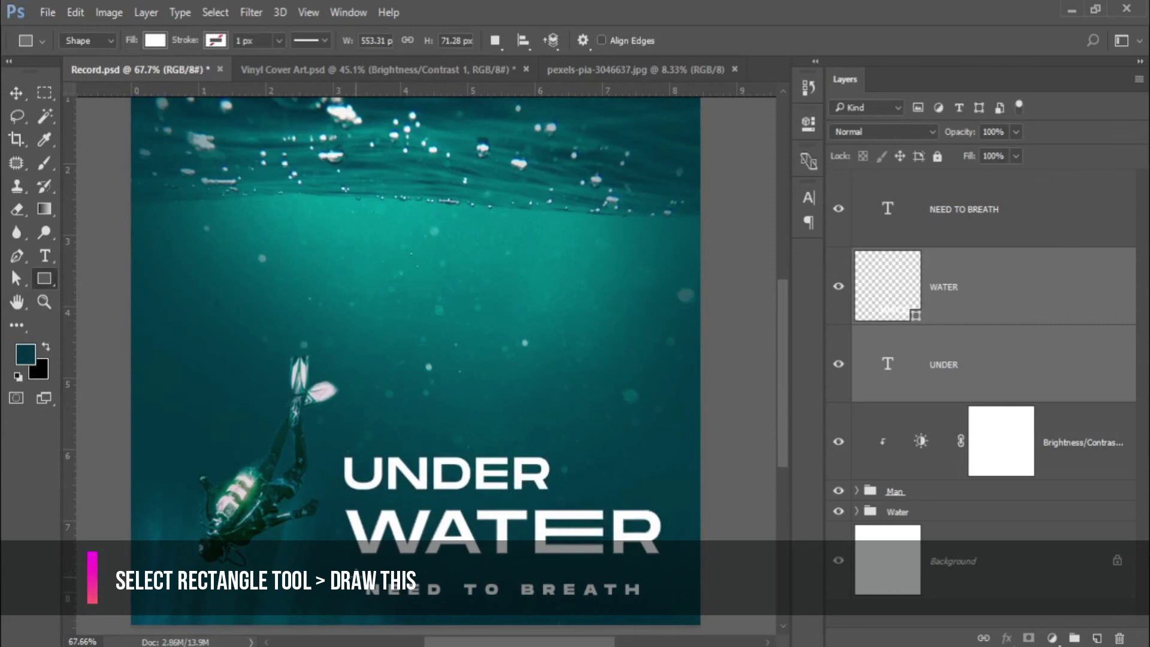
pyautogui.moveTo(352, 577); pyautogui.dragTo(651, 601)
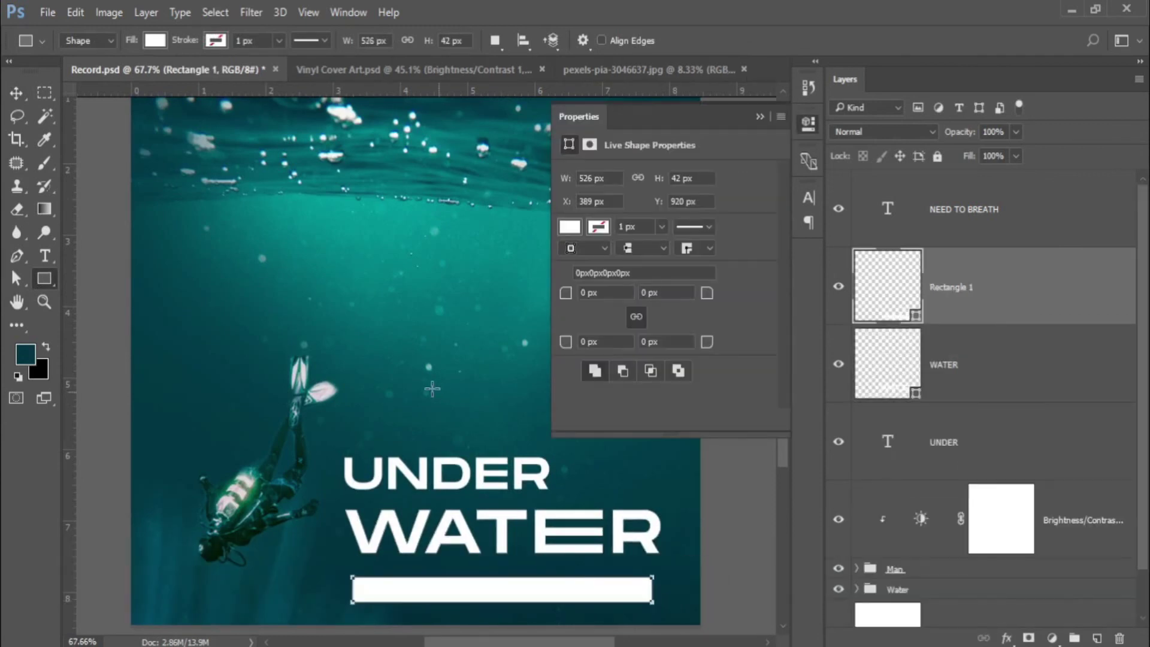
pyautogui.click(16, 93)
# Recolour the NEED TO BREATH text dark teal, sampled from the image.
pyautogui.click(976, 215)
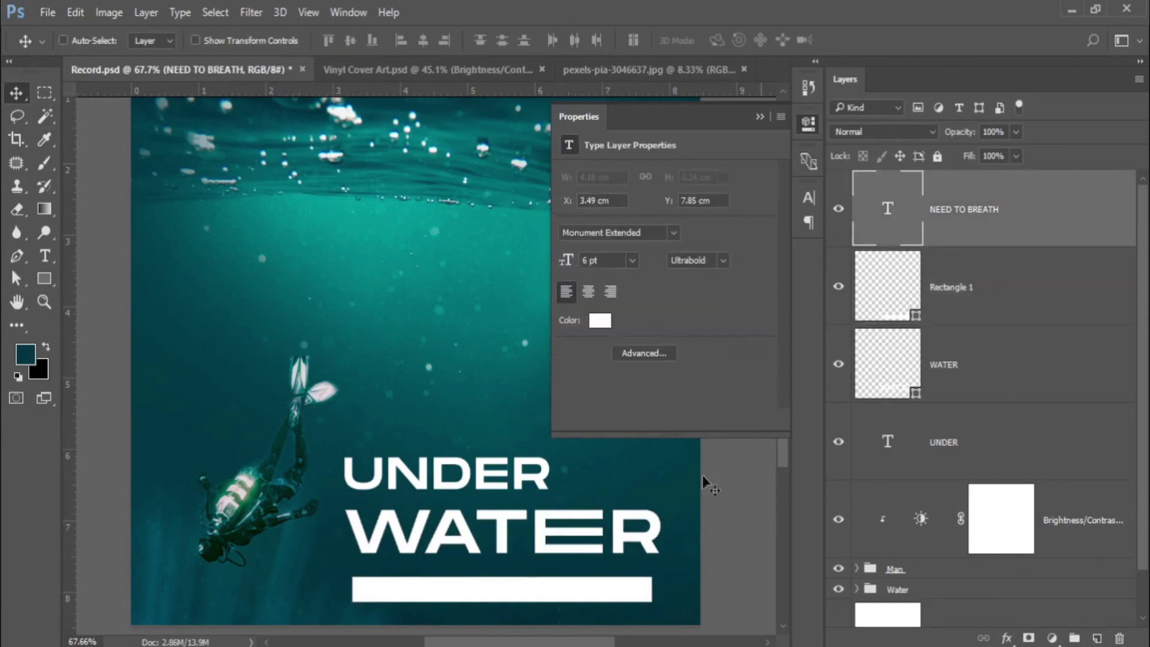
pyautogui.press('t')
pyautogui.click(513, 588)
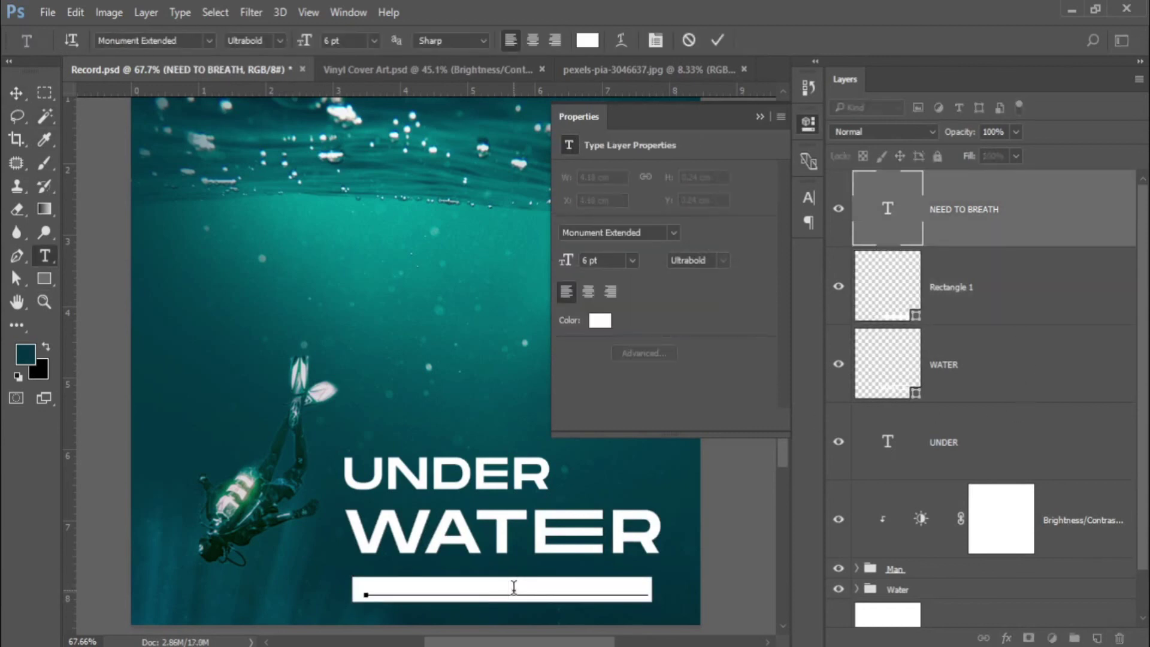
pyautogui.hotkey('ctrl', 'a')
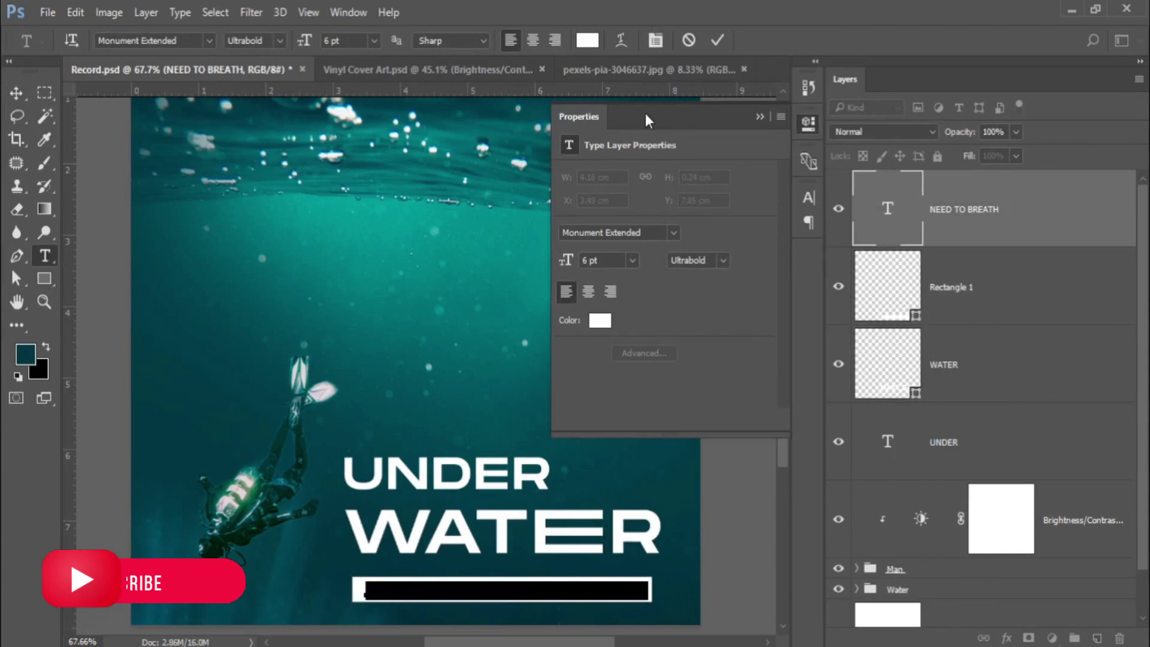
pyautogui.click(599, 319)
pyautogui.click(644, 483)
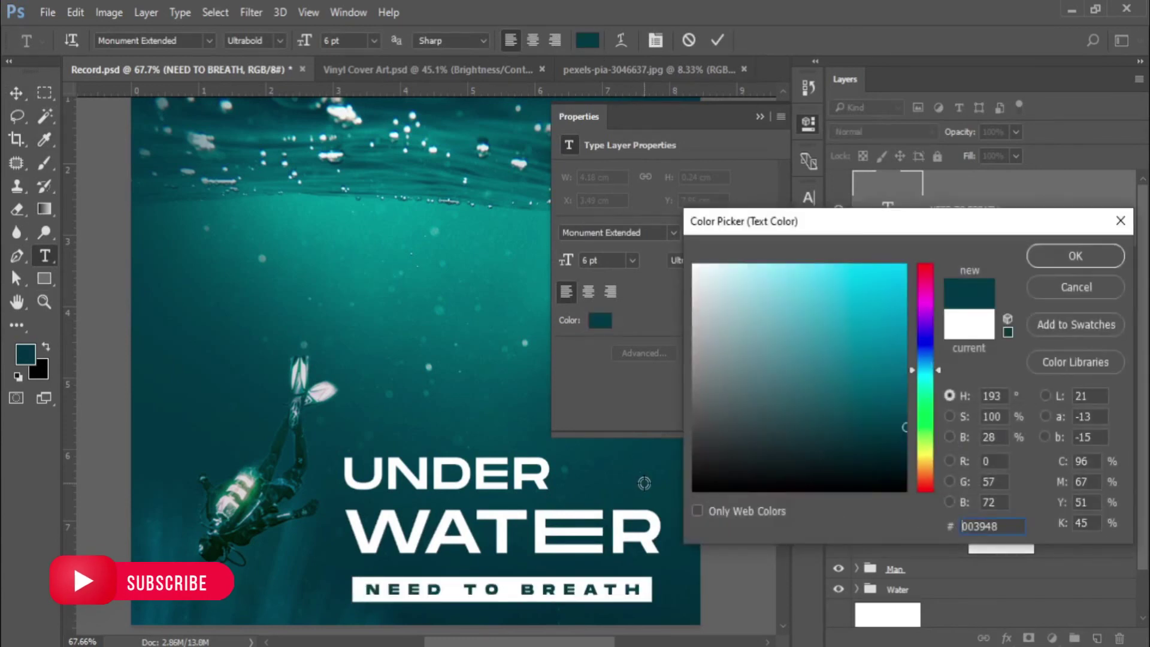
pyautogui.click(666, 555)
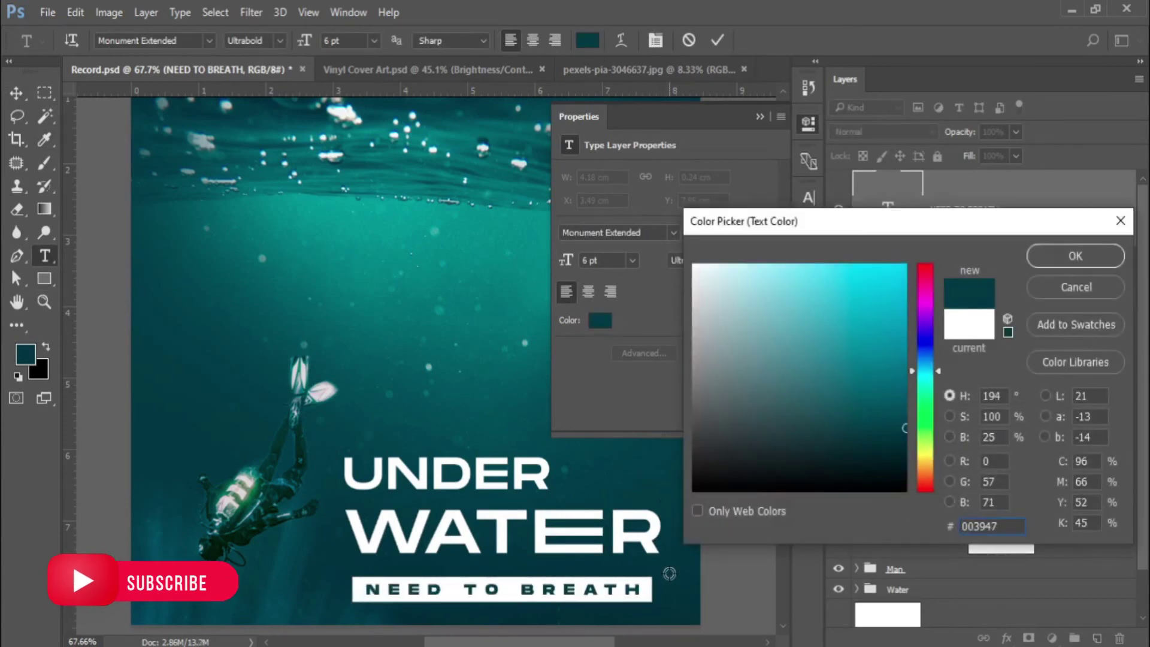
pyautogui.click(1048, 257)
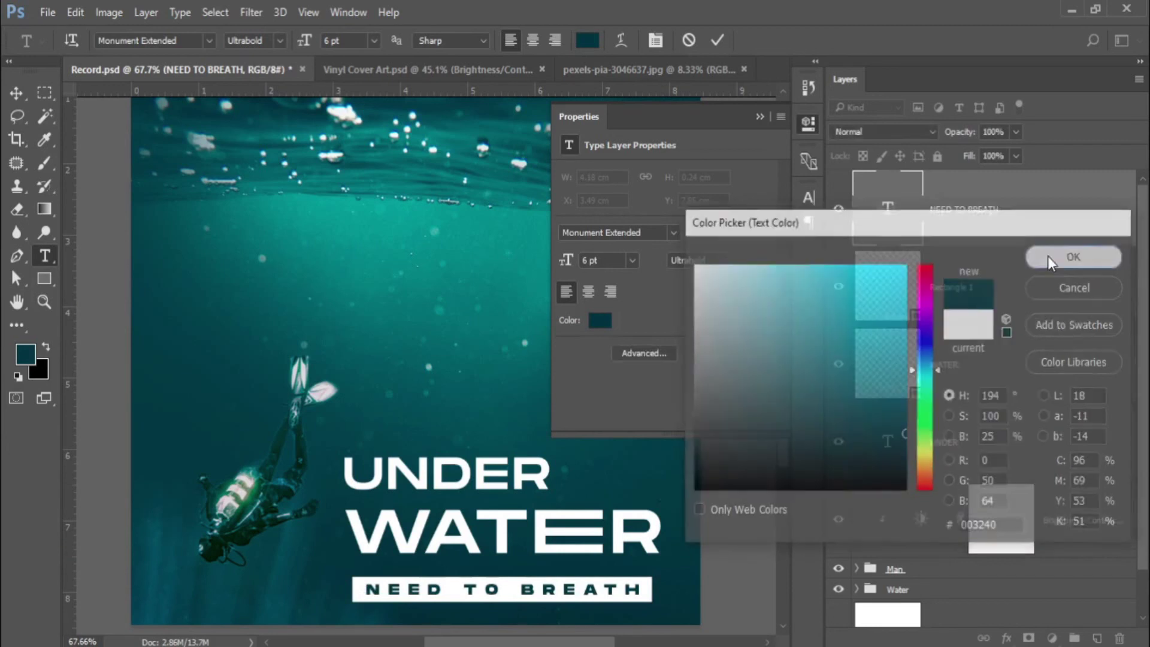
pyautogui.click(15, 94)
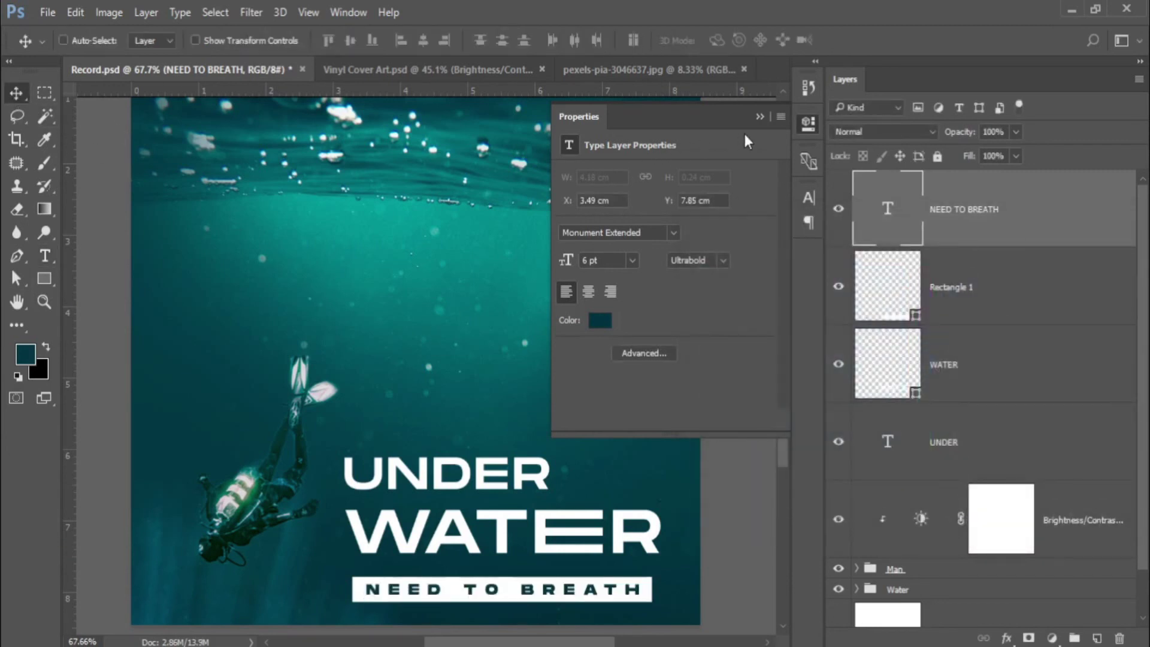
# Tuck away the properties panel and shift the title block slightly right.
pyautogui.click(758, 117)
pyautogui.scroll(-3, 543, 292)
pyautogui.scroll(1, 488, 458)
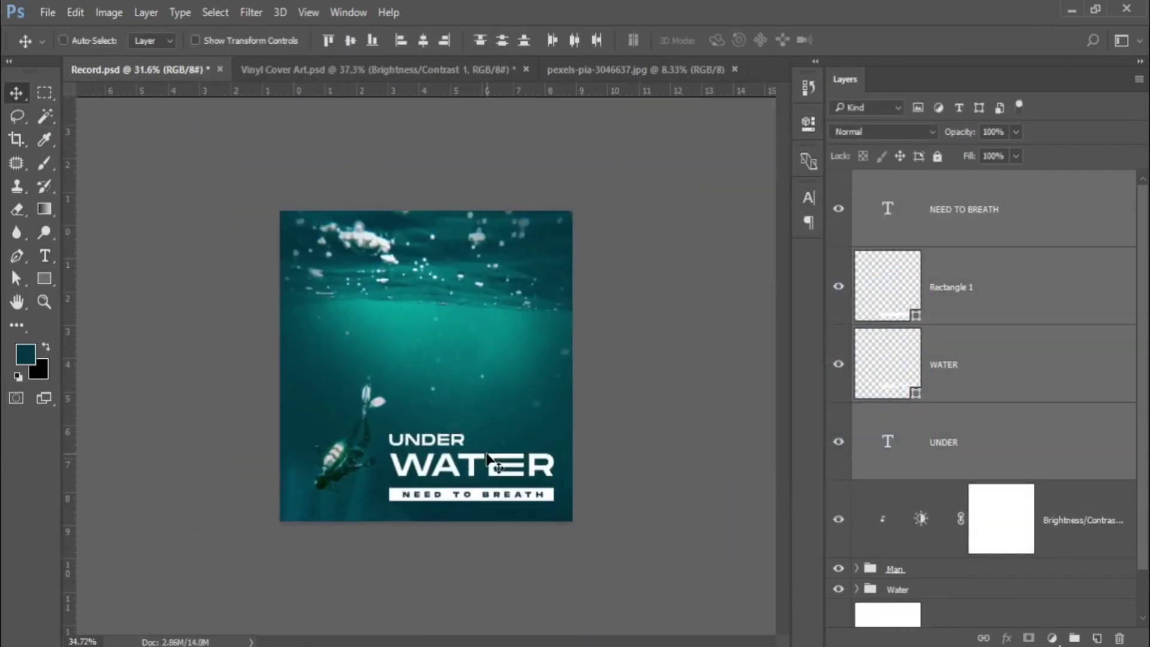
pyautogui.moveTo(488, 458); pyautogui.dragTo(495, 471)
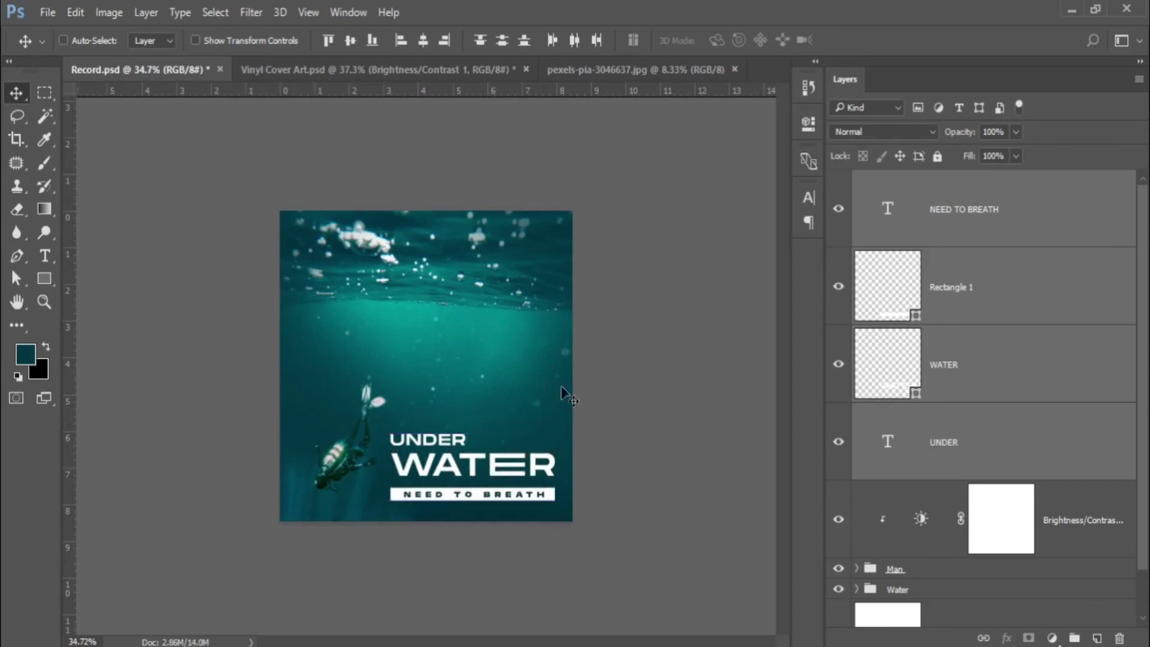
# Close pexels-pia-3046637.jpg and open the Plastic Cover image.
pyautogui.click(734, 69)
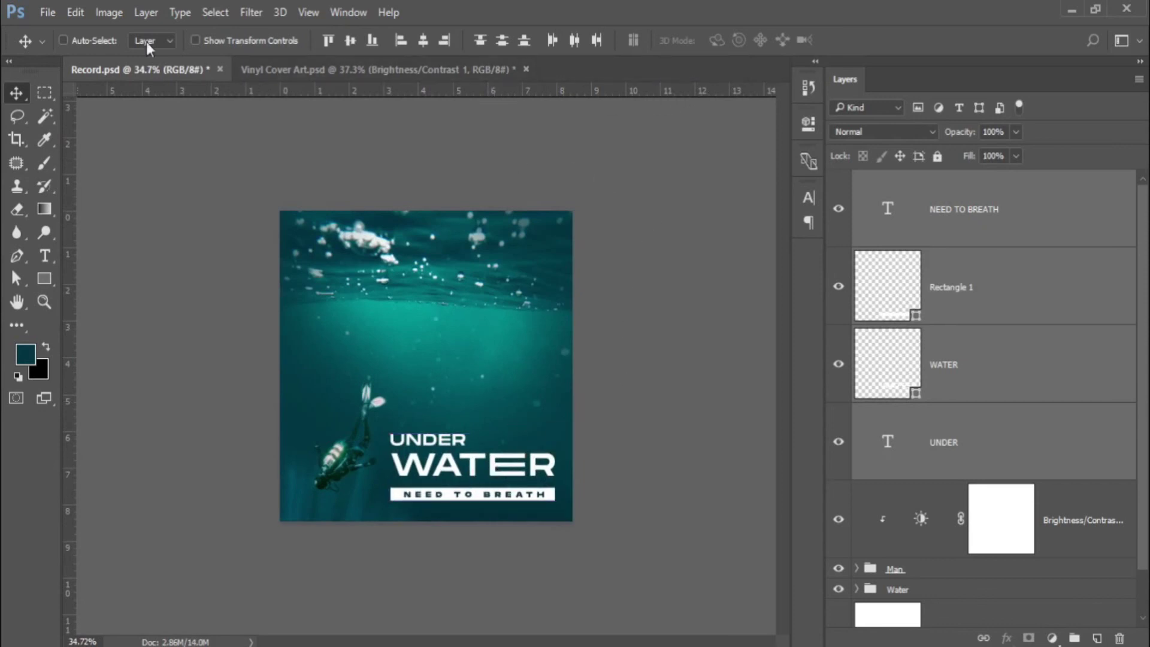
pyautogui.click(48, 13)
pyautogui.click(51, 49)
pyautogui.click(417, 149)
pyautogui.click(432, 398)
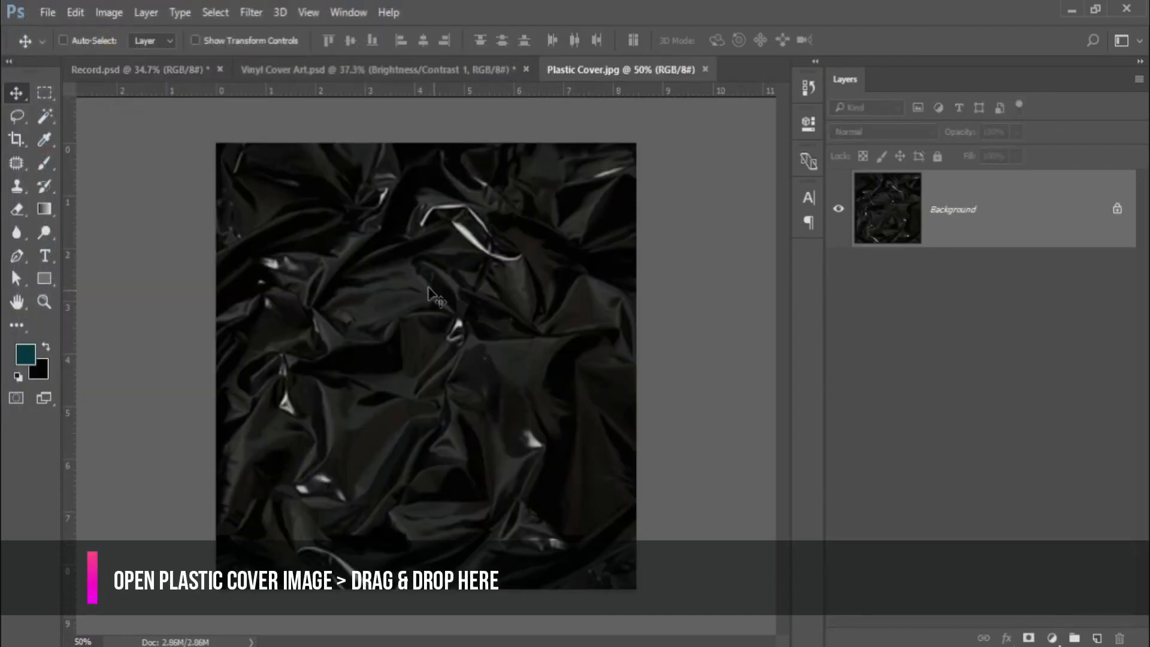
# Drag the plastic texture into Record.psd and nudge it left and up into place.
pyautogui.moveTo(206, 93)
pyautogui.mouseDown()
pyautogui.moveTo(437, 319)
pyautogui.moveTo(488, 333)
pyautogui.mouseUp()
pyautogui.scroll(1, 440, 323)
pyautogui.scroll(1, 440, 324)
pyautogui.scroll(1, 490, 363)
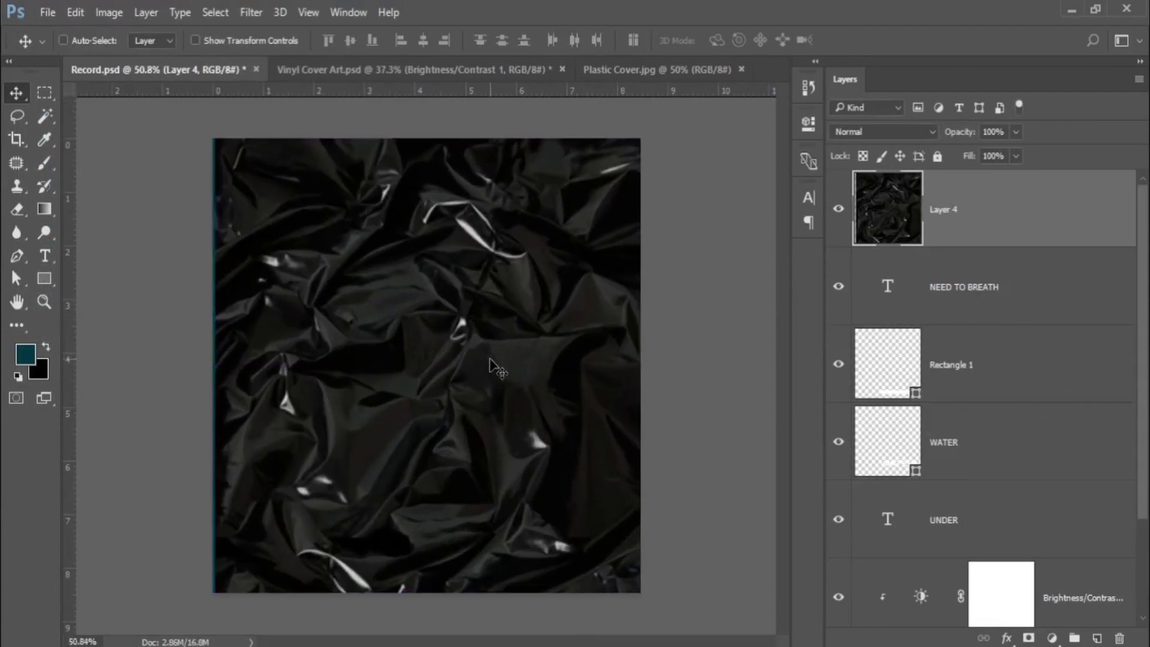
pyautogui.press('Left')
pyautogui.press('Left')
pyautogui.press('Left')
pyautogui.press('Up')
pyautogui.press('Up')
pyautogui.press('Up')
pyautogui.press('Up')
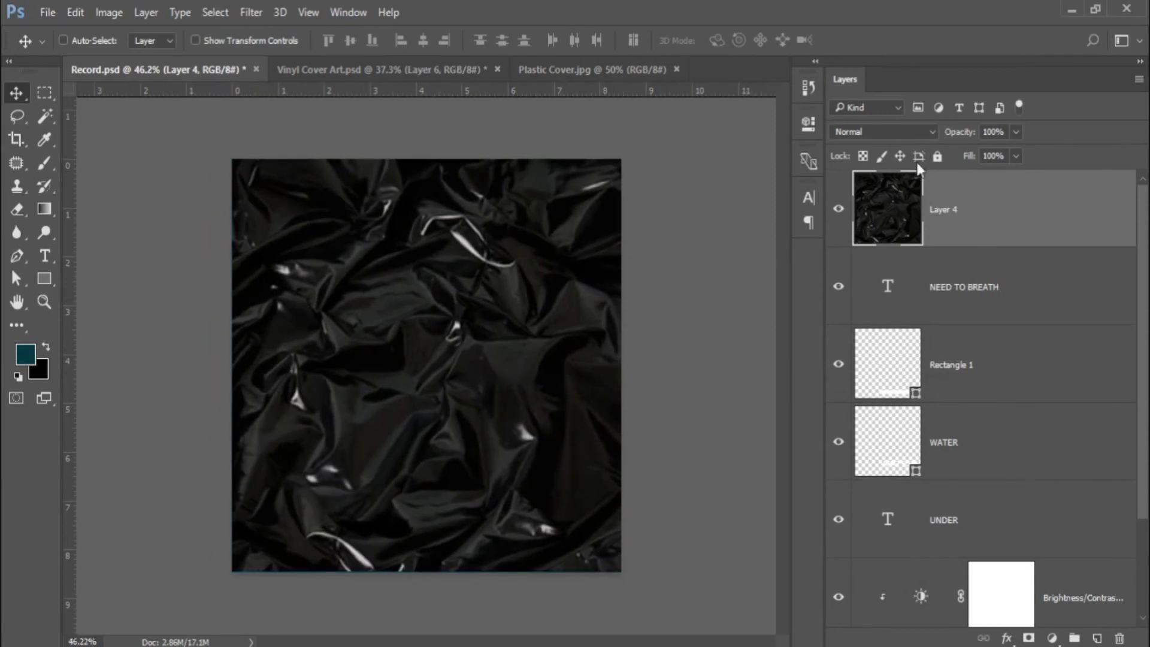
# Set Layer 4's blend mode to Color Dodge and zoom in slightly.
pyautogui.click(856, 132)
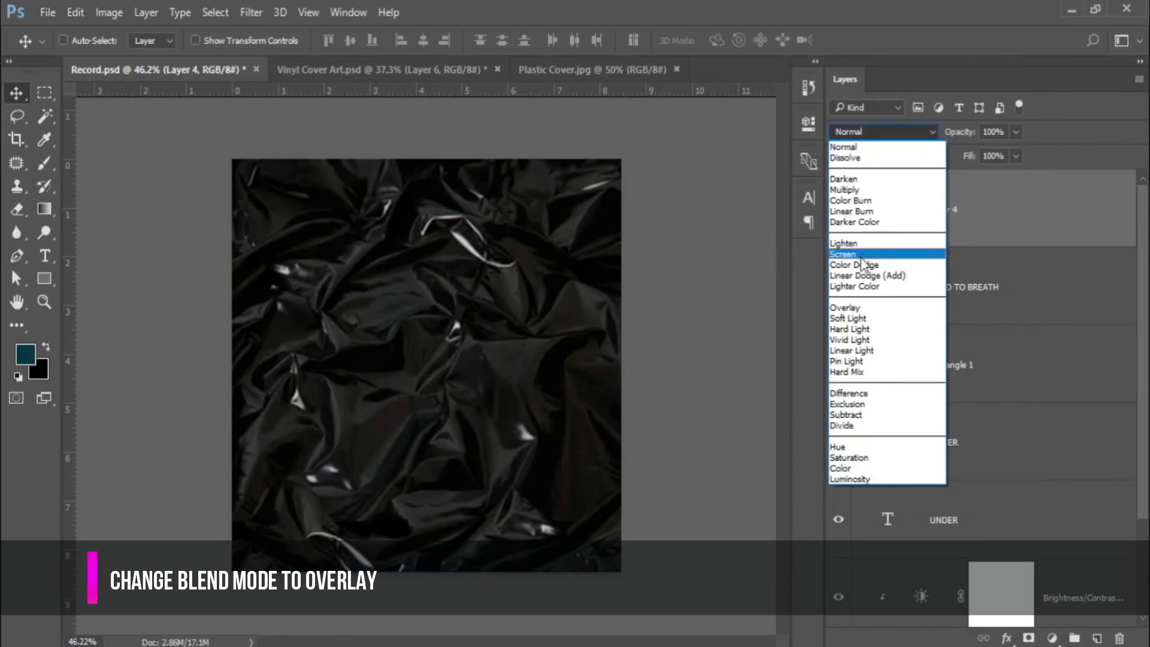
pyautogui.click(854, 264)
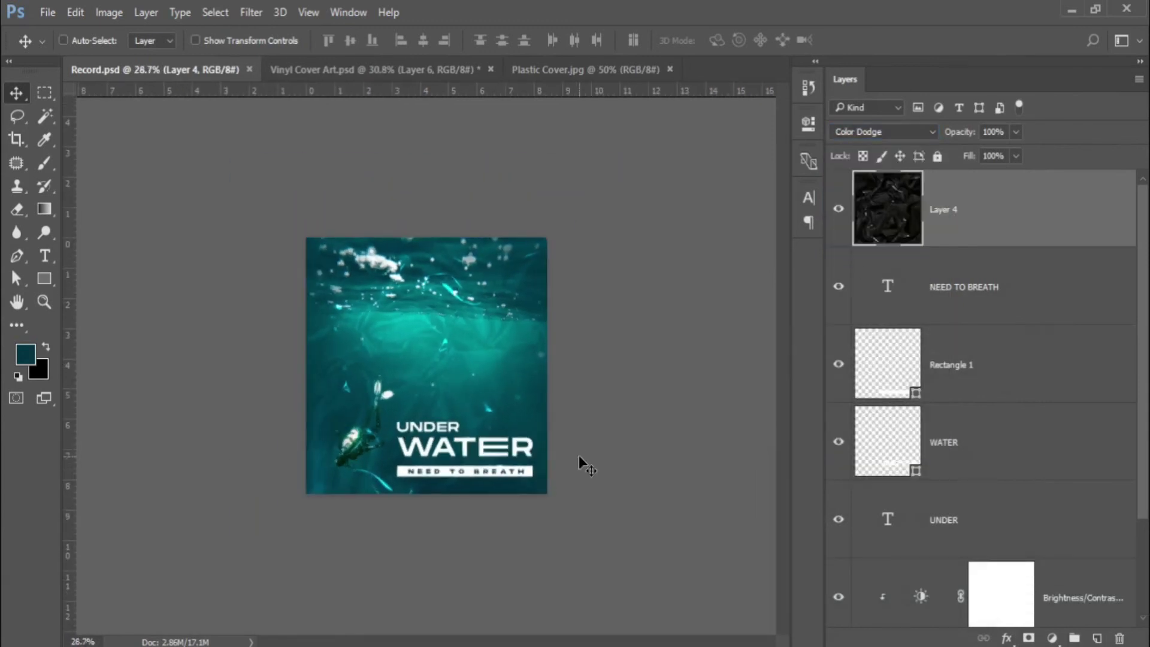
pyautogui.hotkey('ctrl', '+')
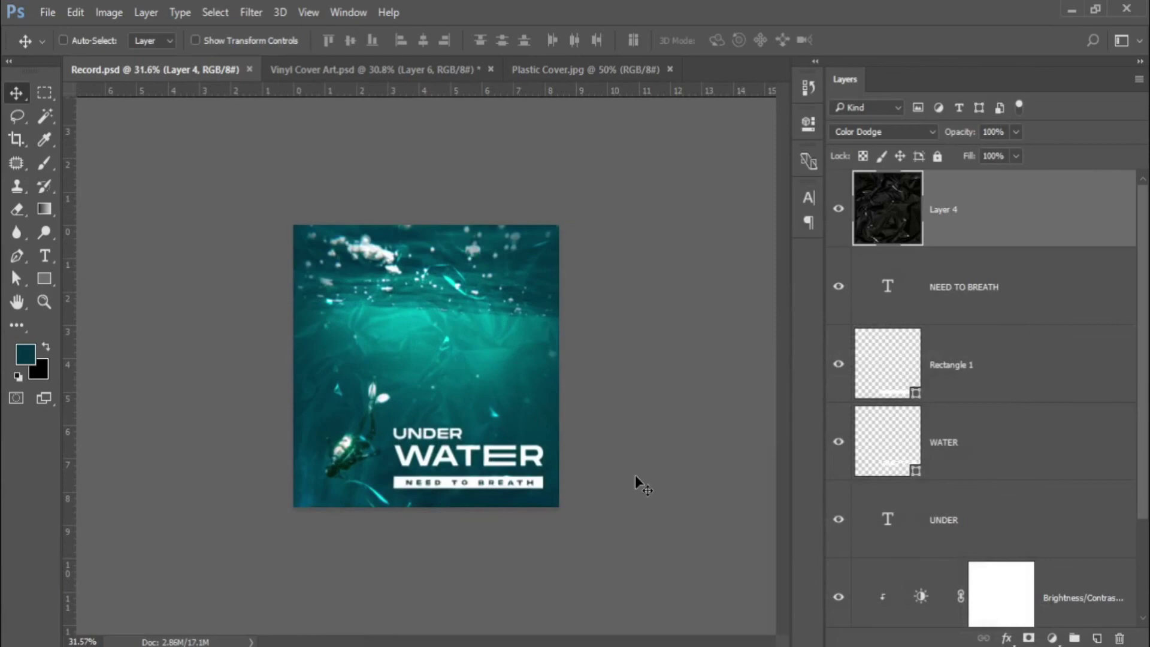